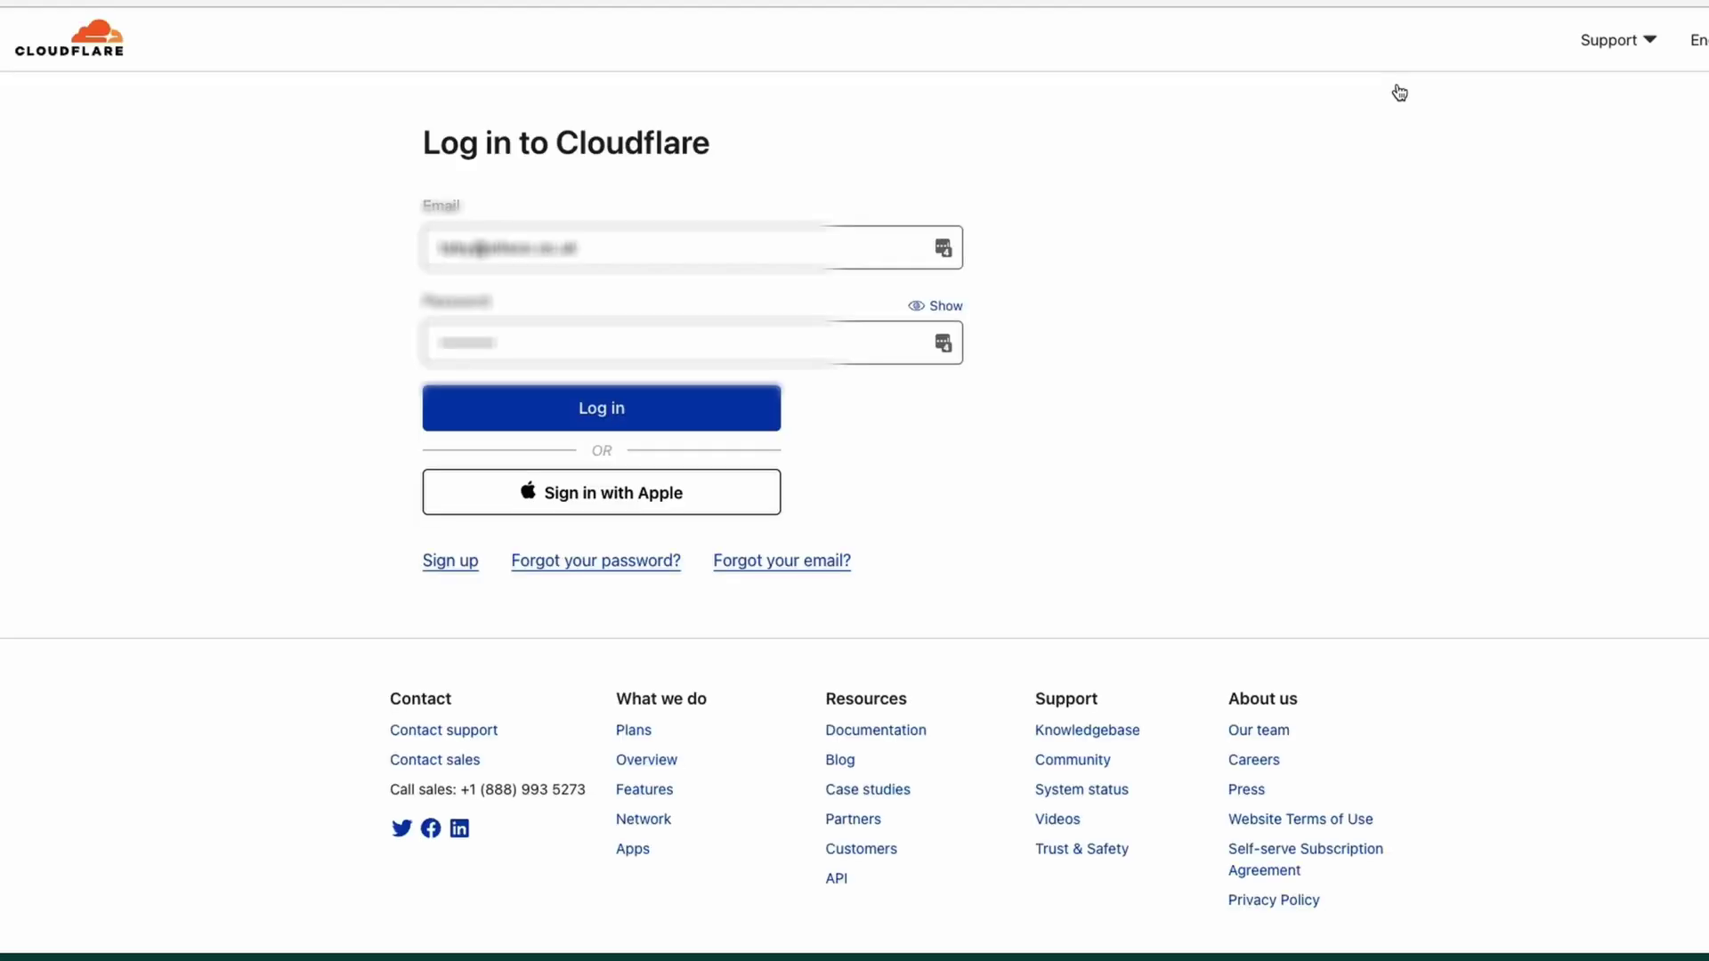
Log in with the saved details, enter the two-factor code, and open the account.
click(485, 250)
click(575, 424)
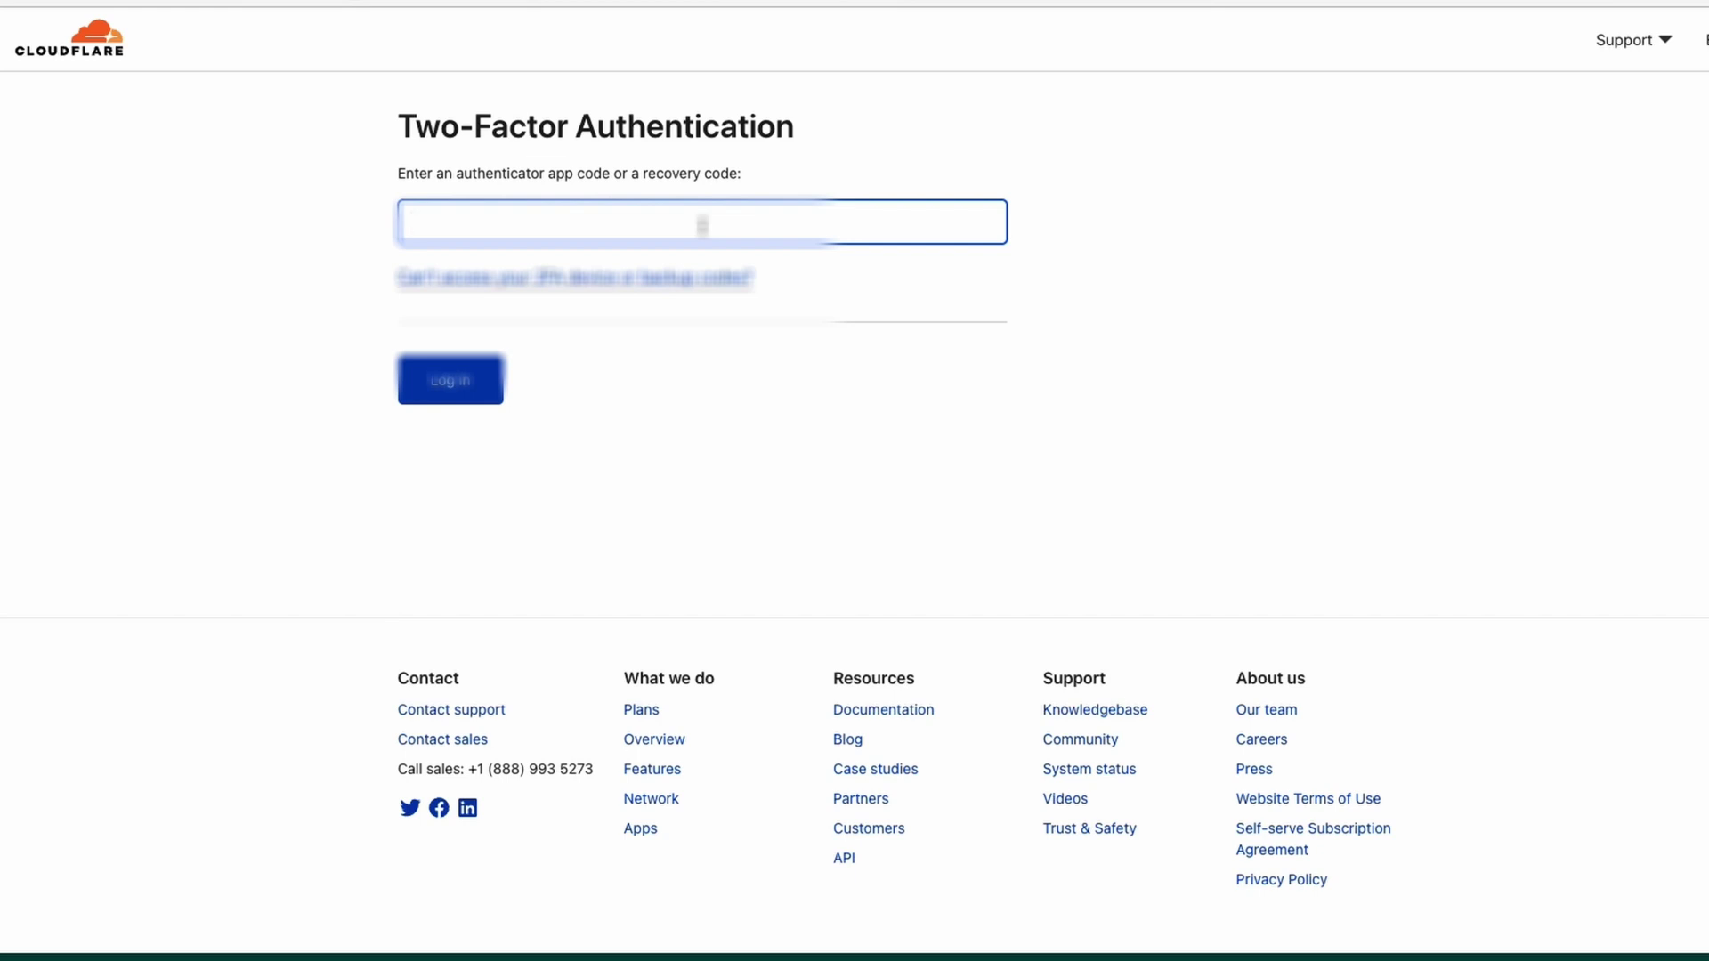
text(123456)
key(Return)
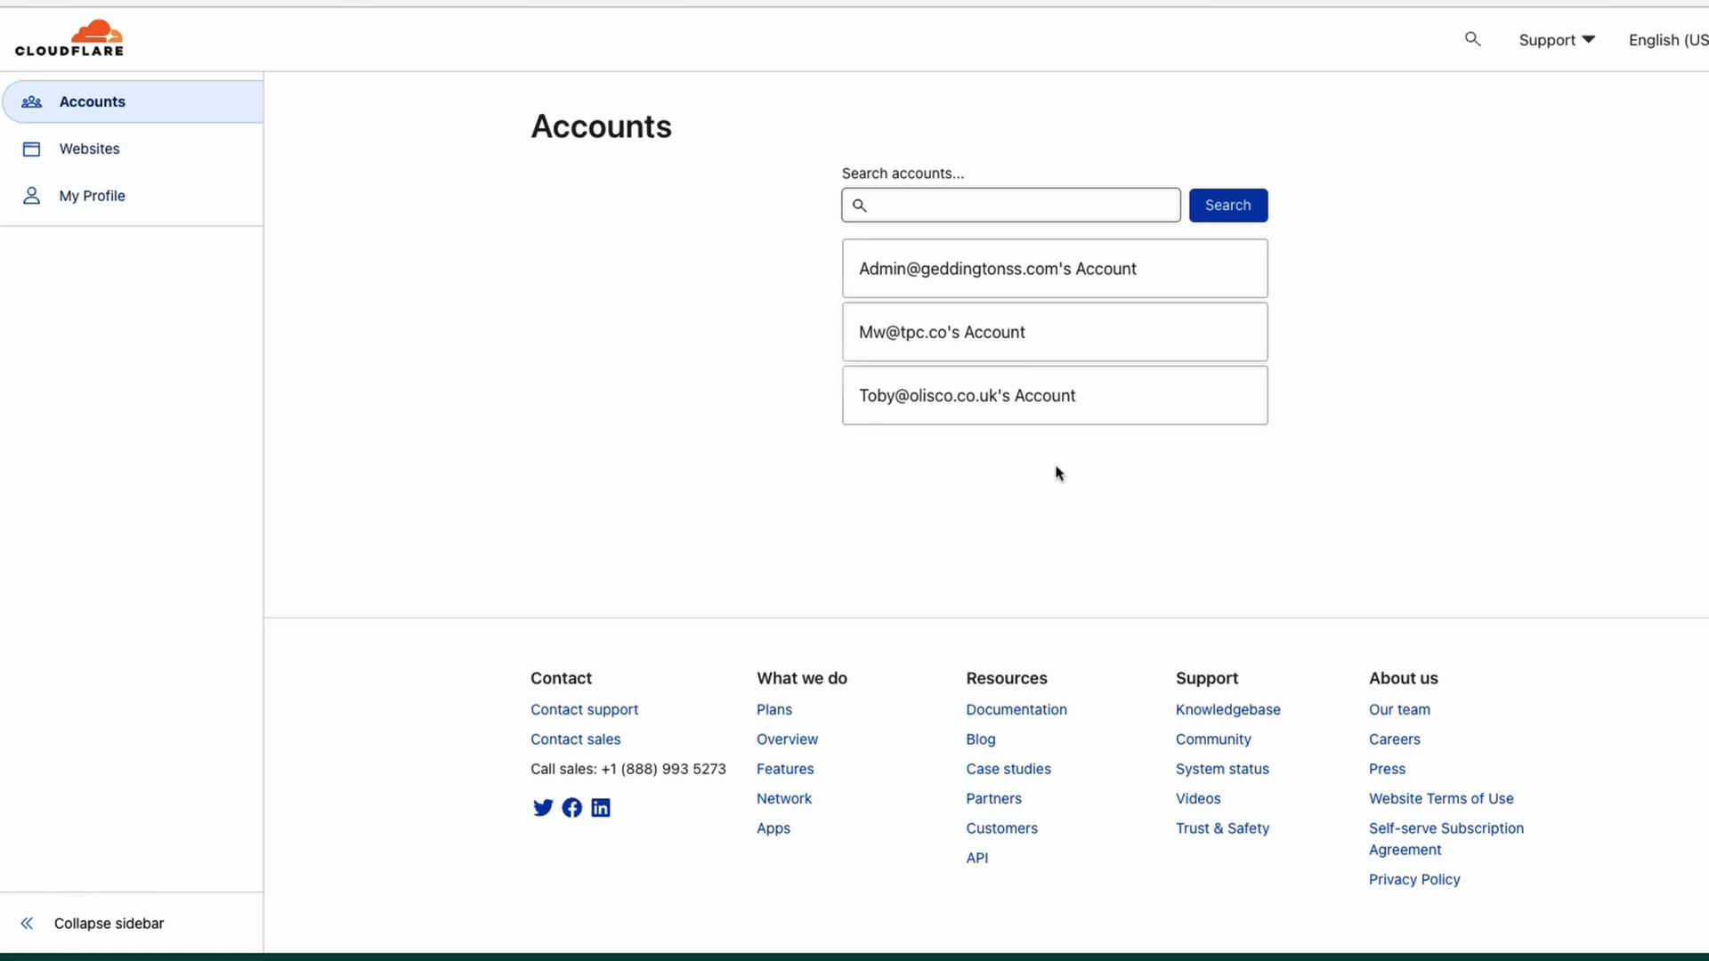
click(901, 405)
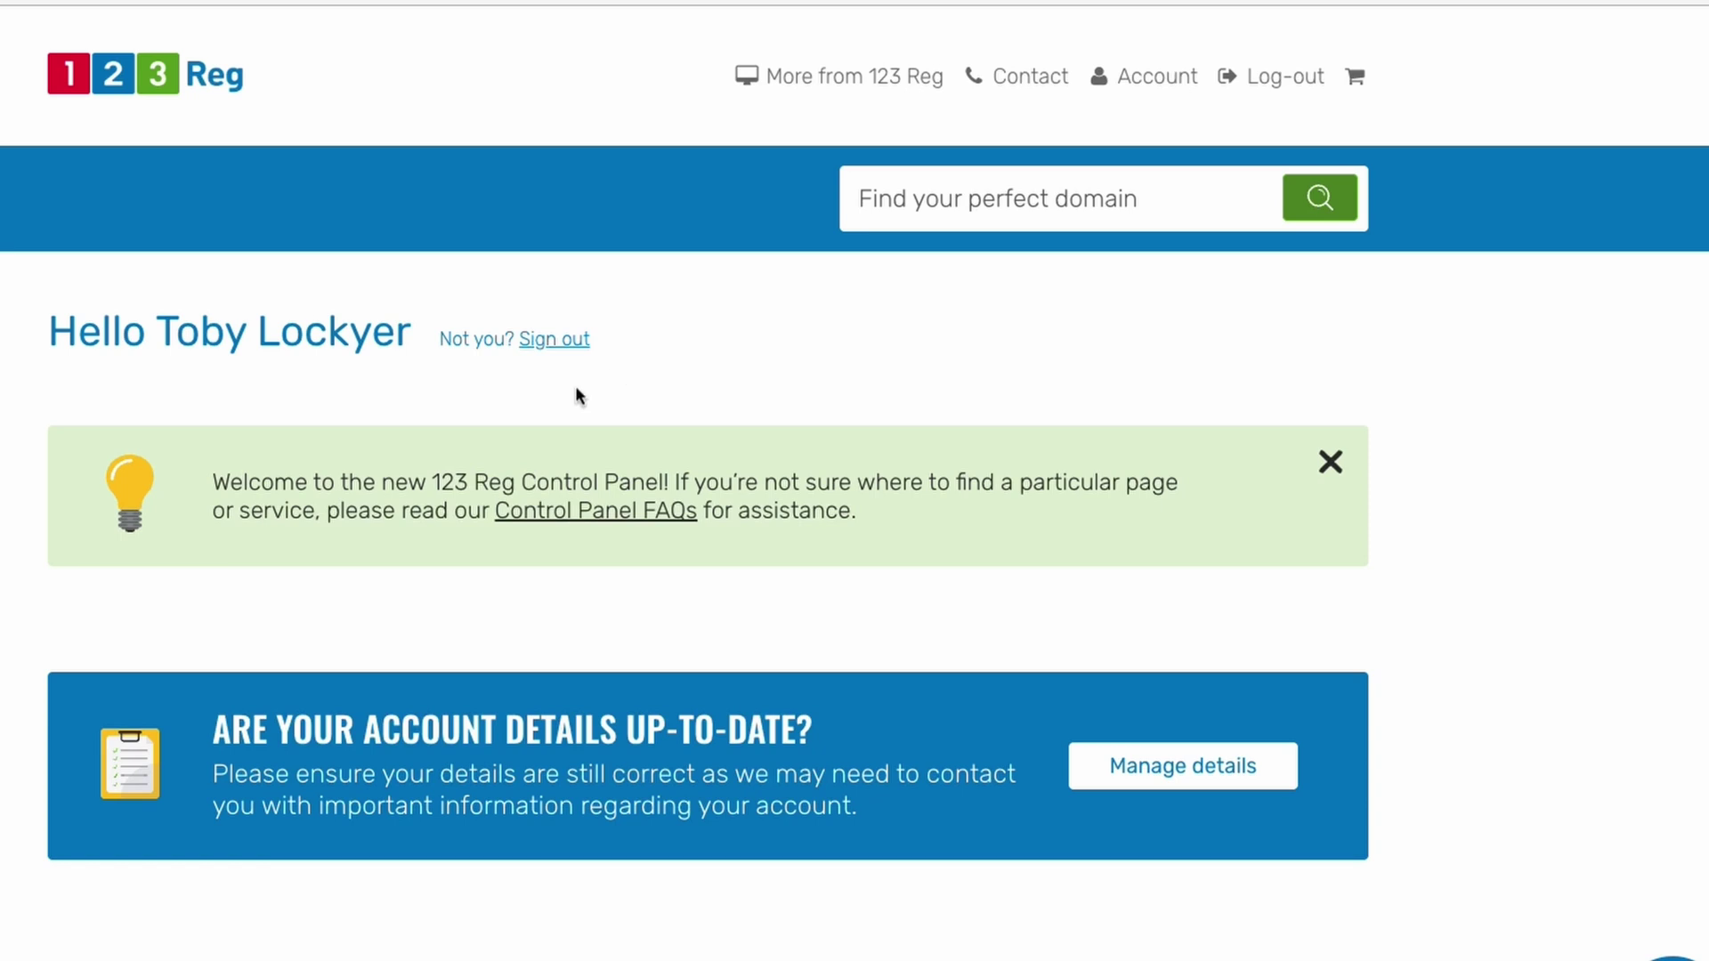
Open the 123 Reg Manage domain page for thedevopsshow.com from Domain Names.
scroll(606, 494, down, 8)
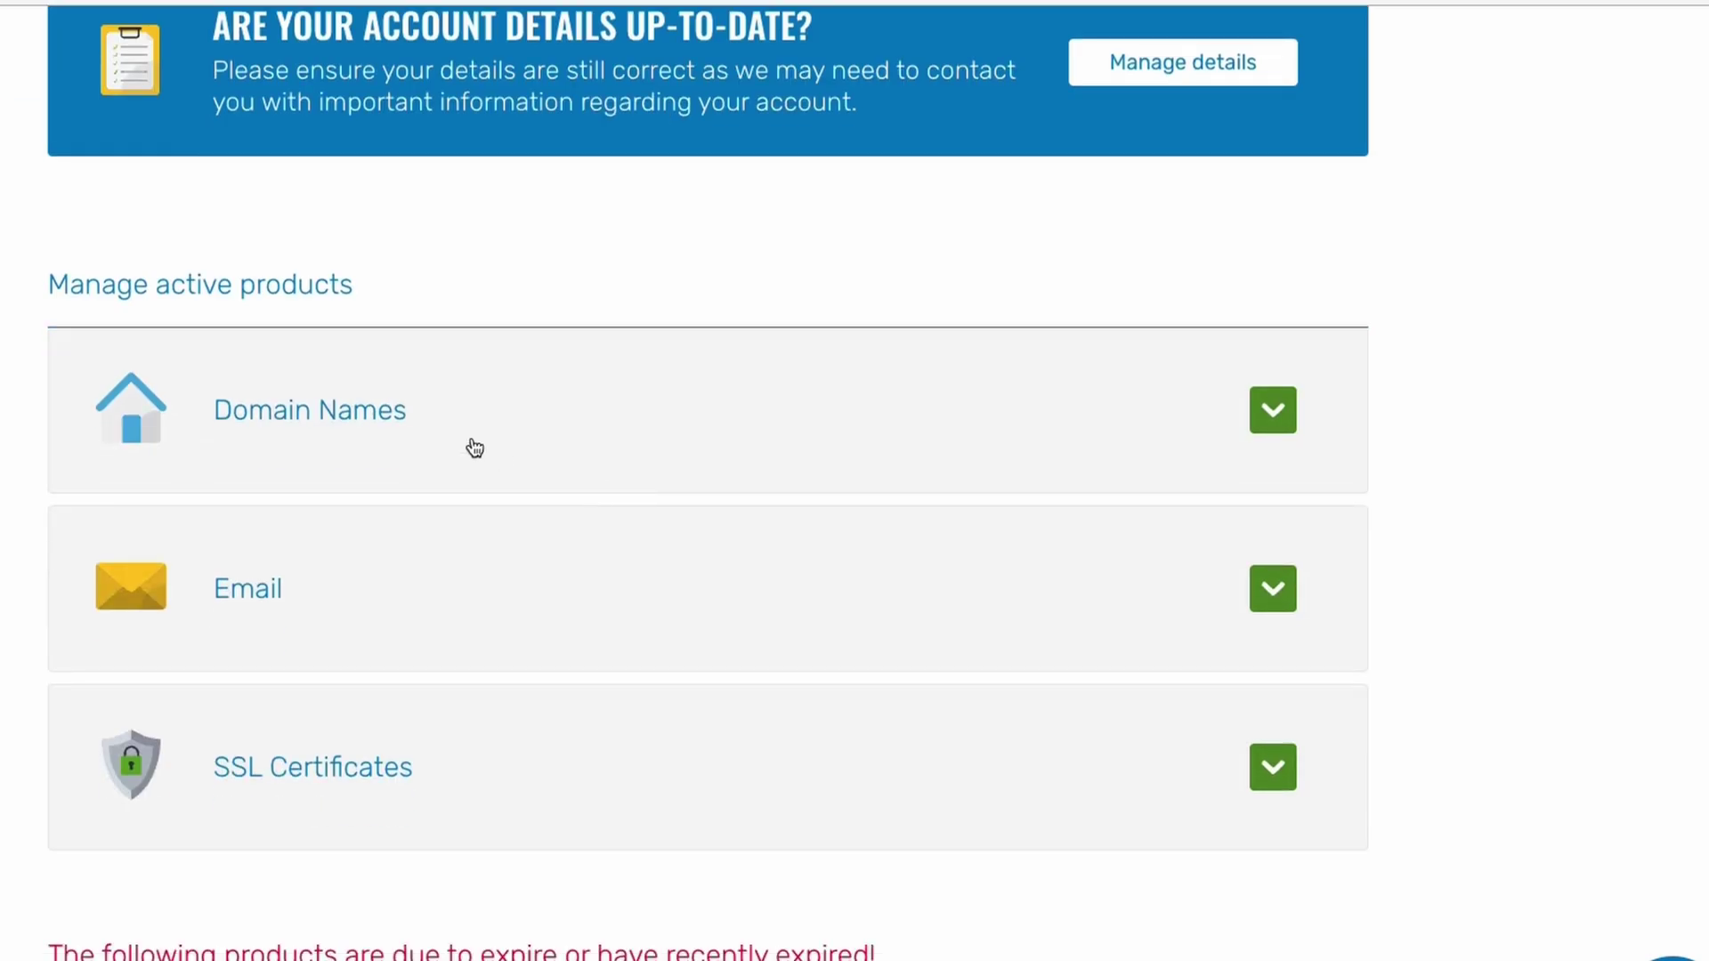
click(474, 448)
click(703, 263)
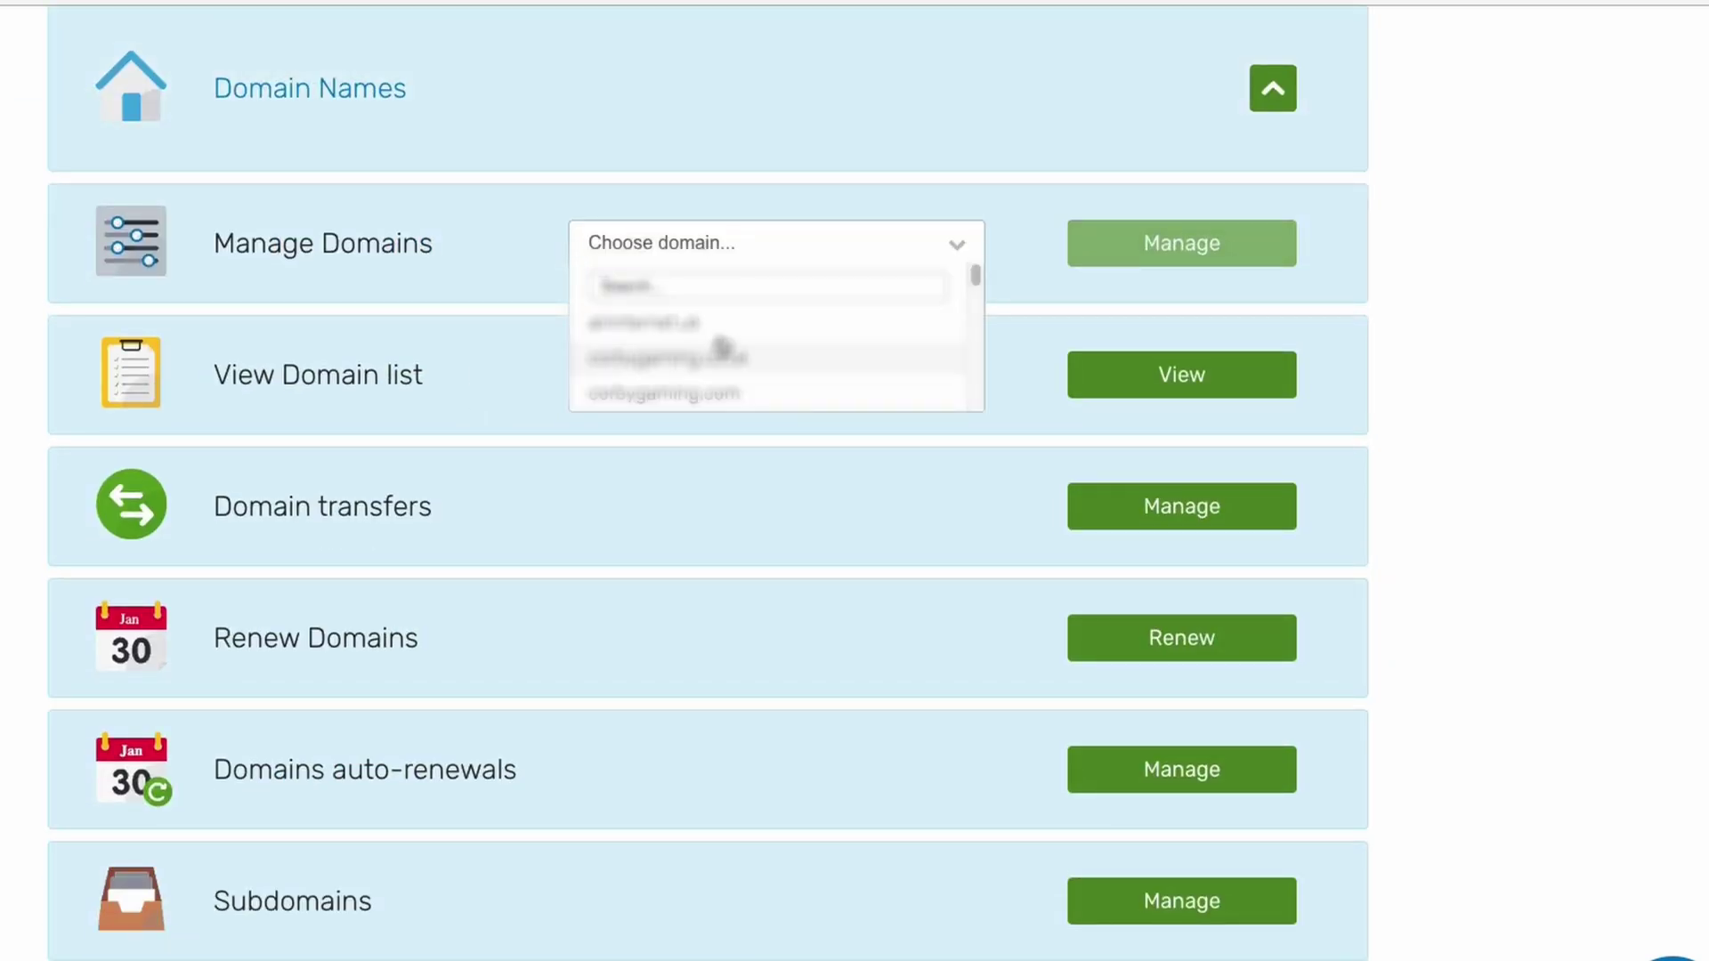
scroll(740, 366, down, 5)
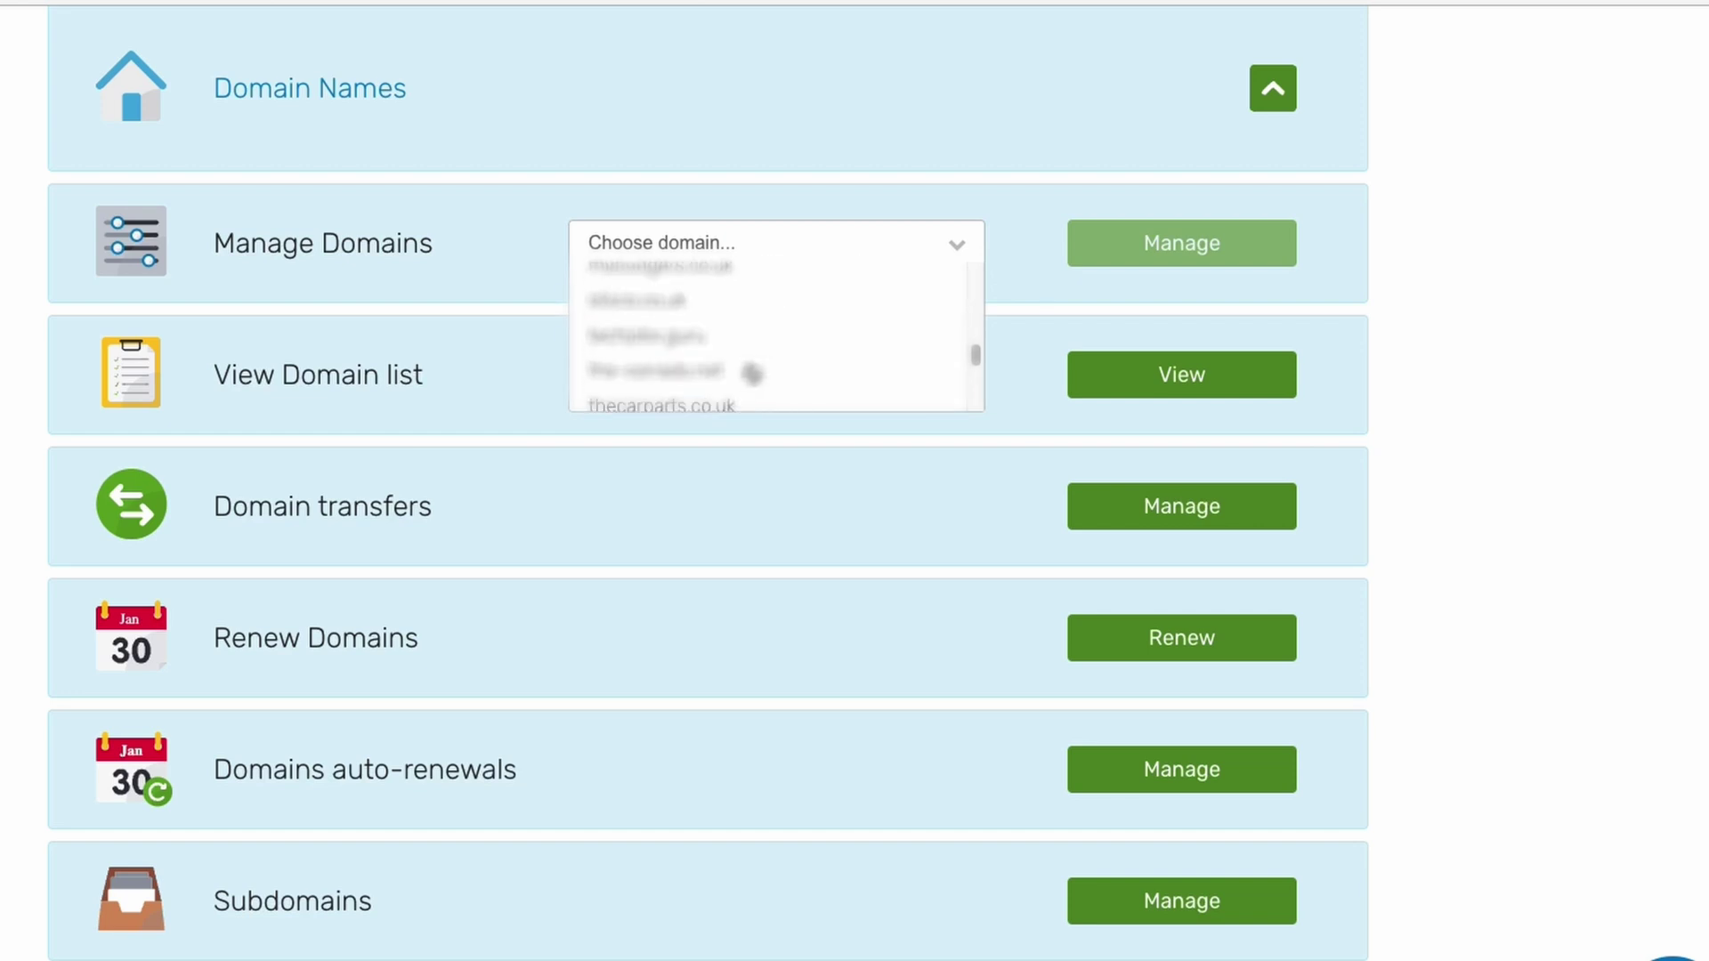
scroll(752, 373, up, 2)
scroll(754, 377, down, 3)
click(801, 385)
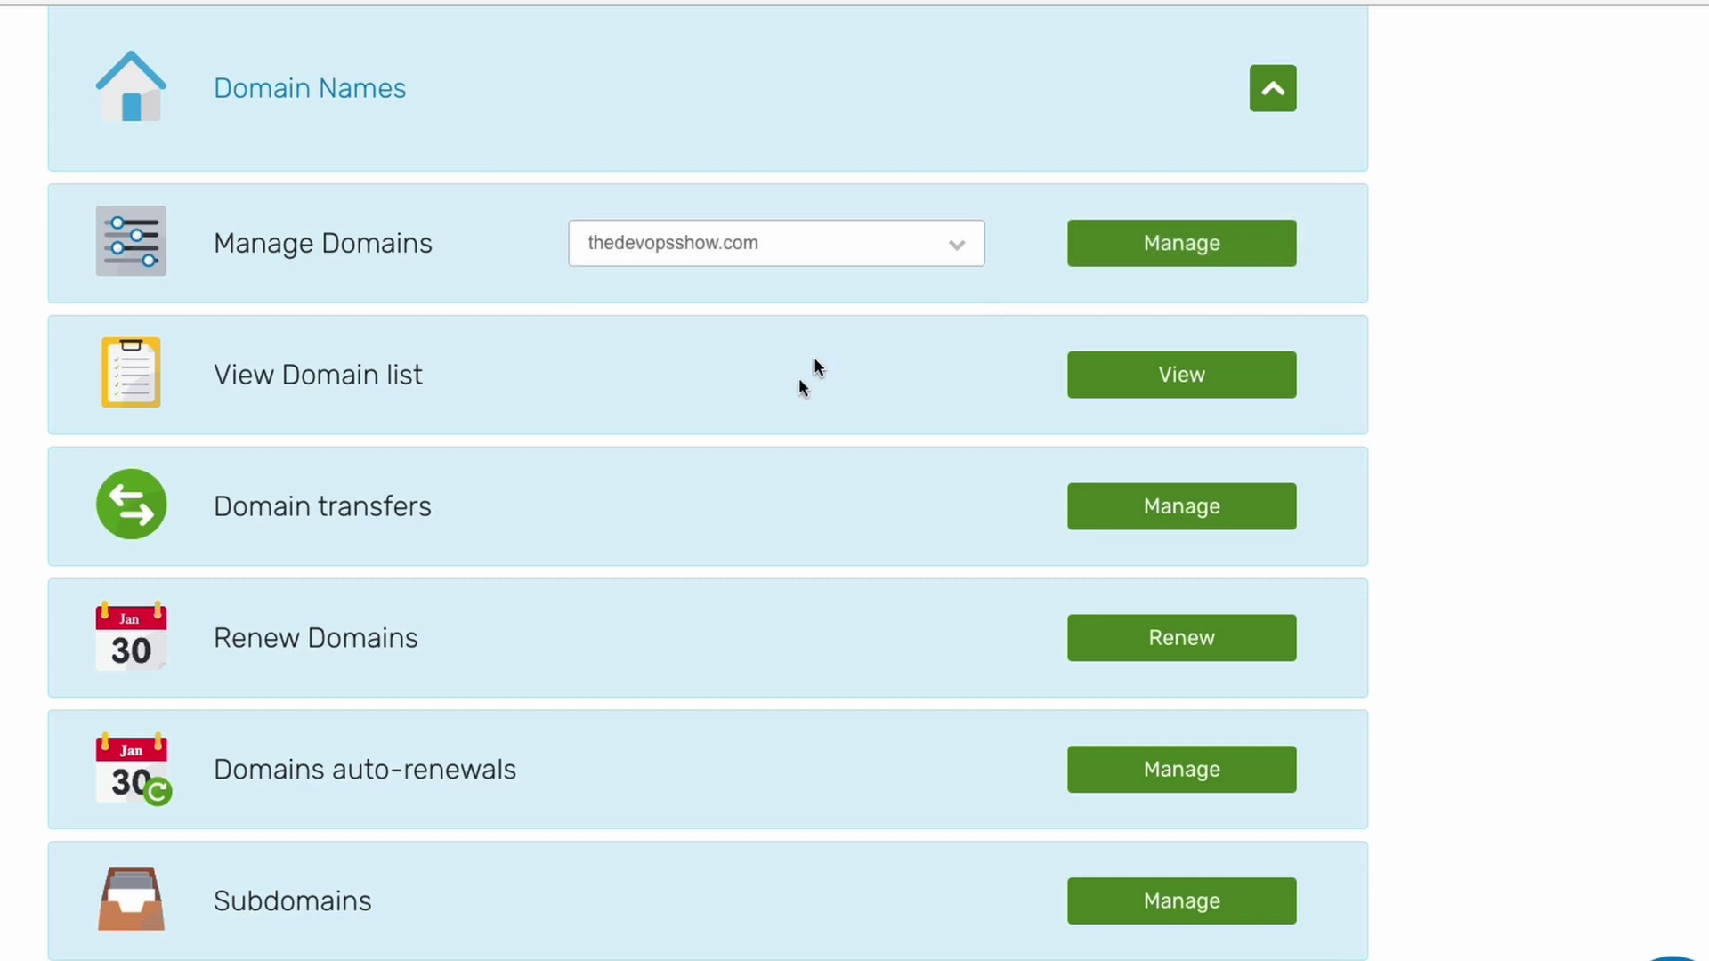
click(1178, 253)
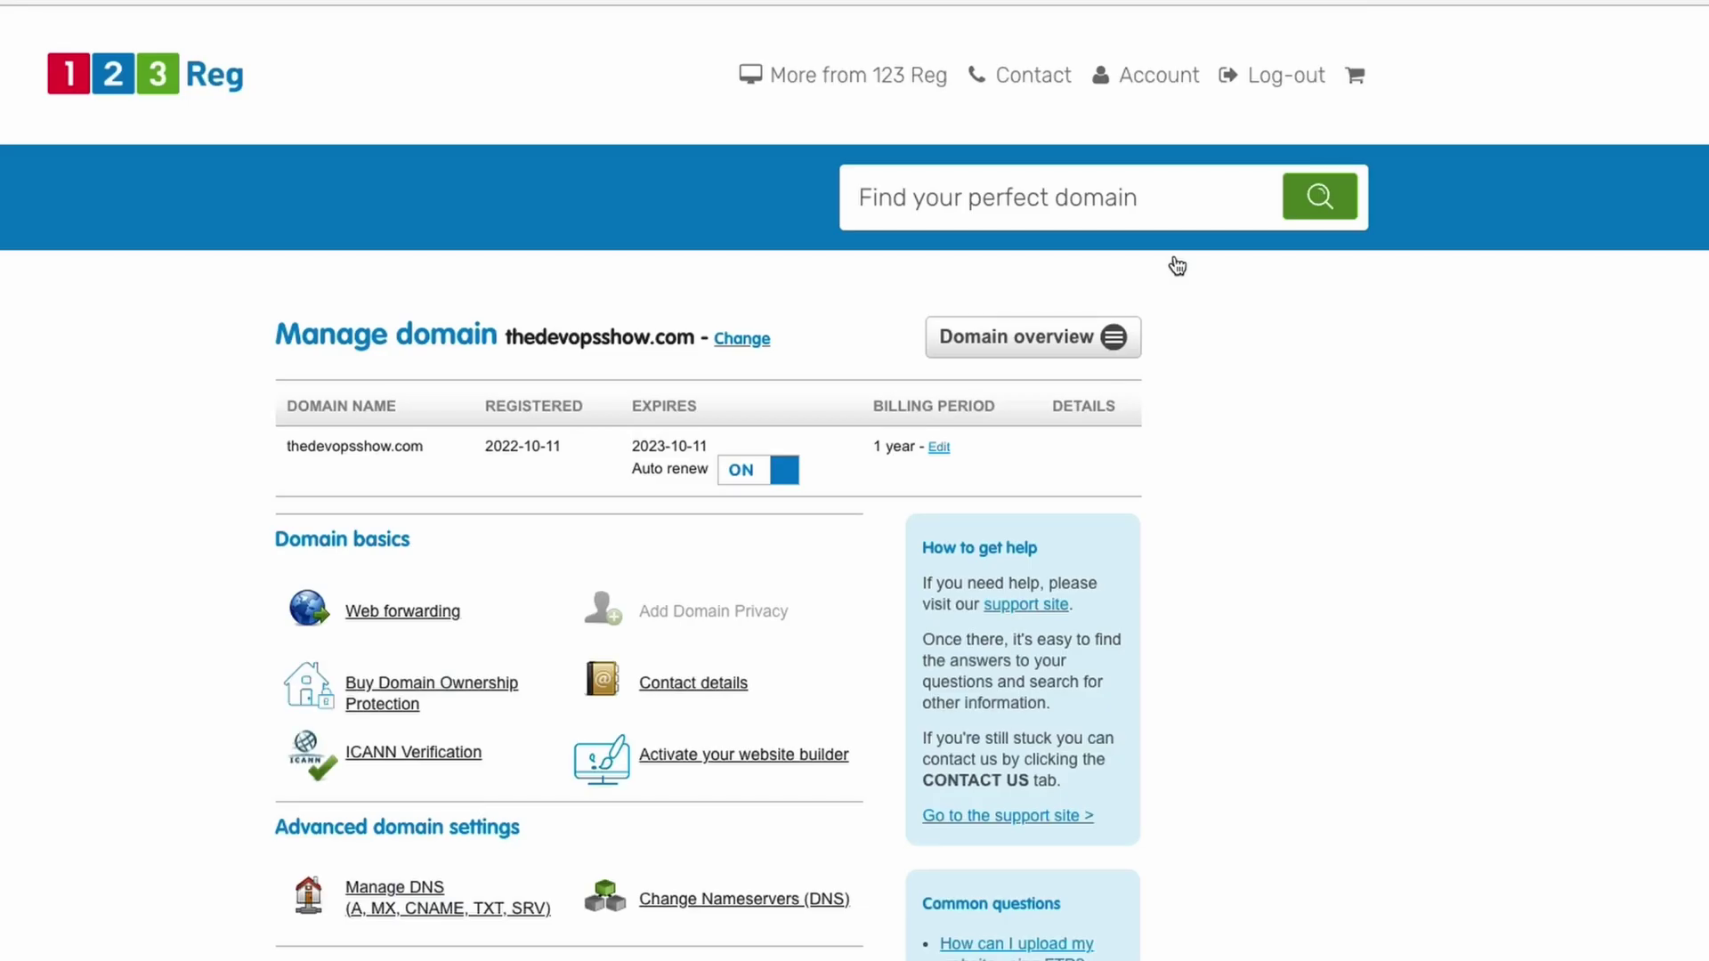
scroll(485, 709, down, 1)
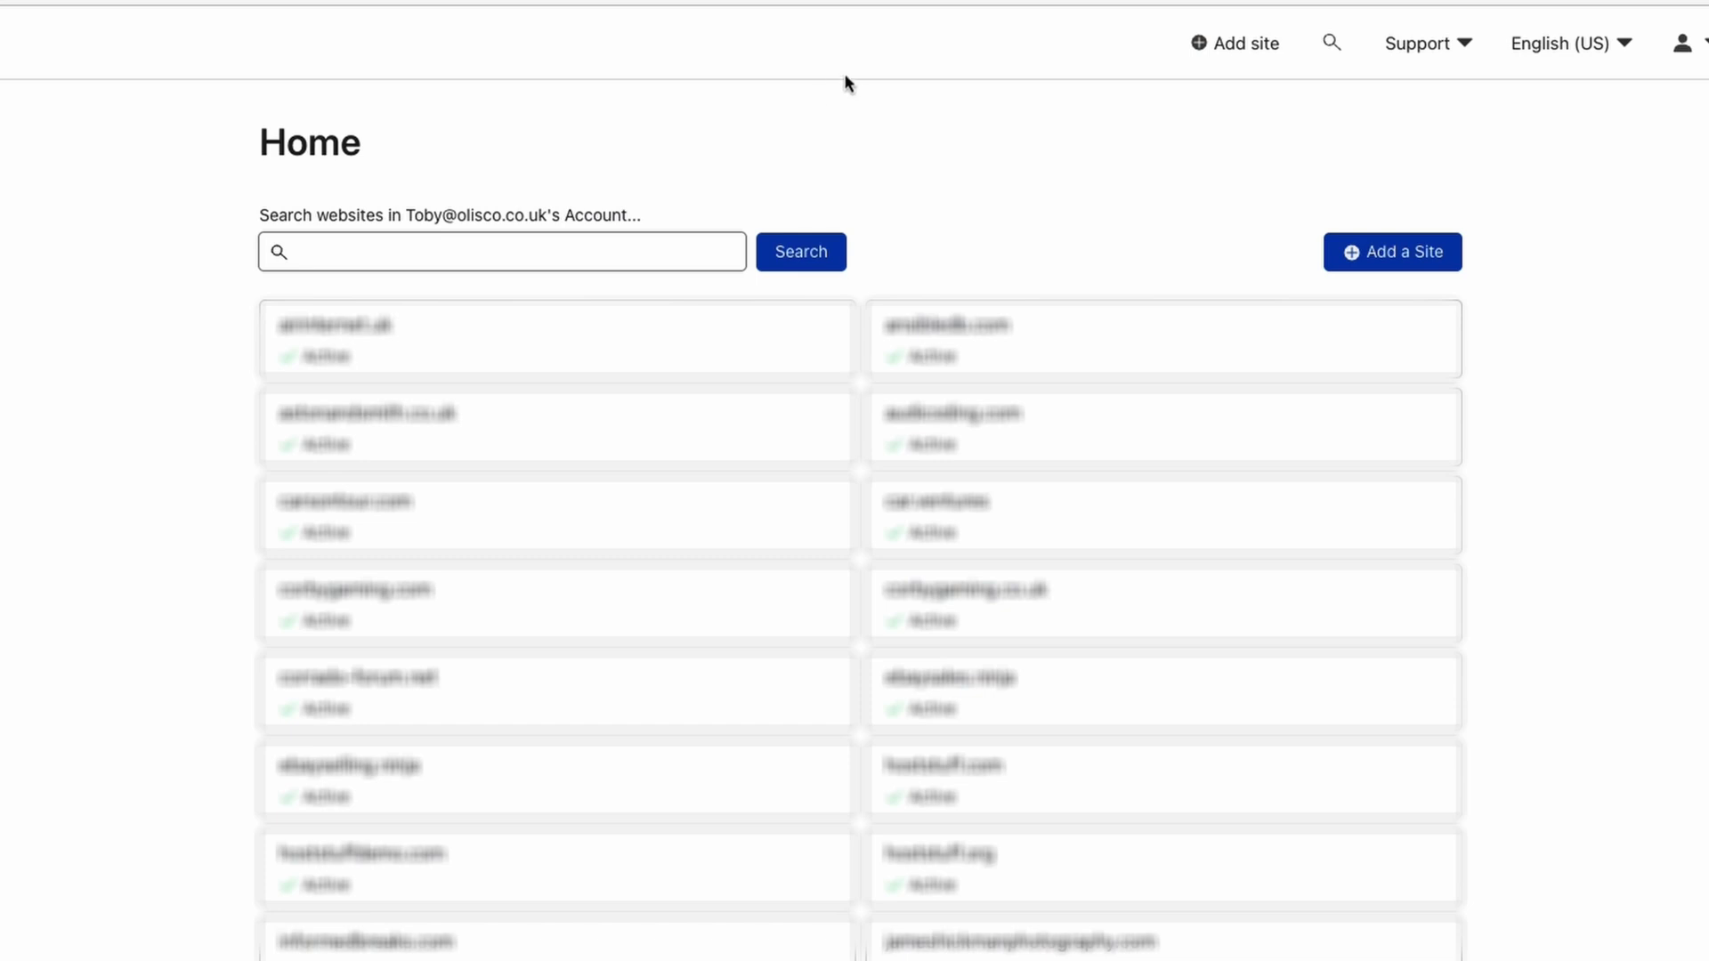
Enter thedevopsshow.com in the Add a Site field and submit it.
click(1397, 260)
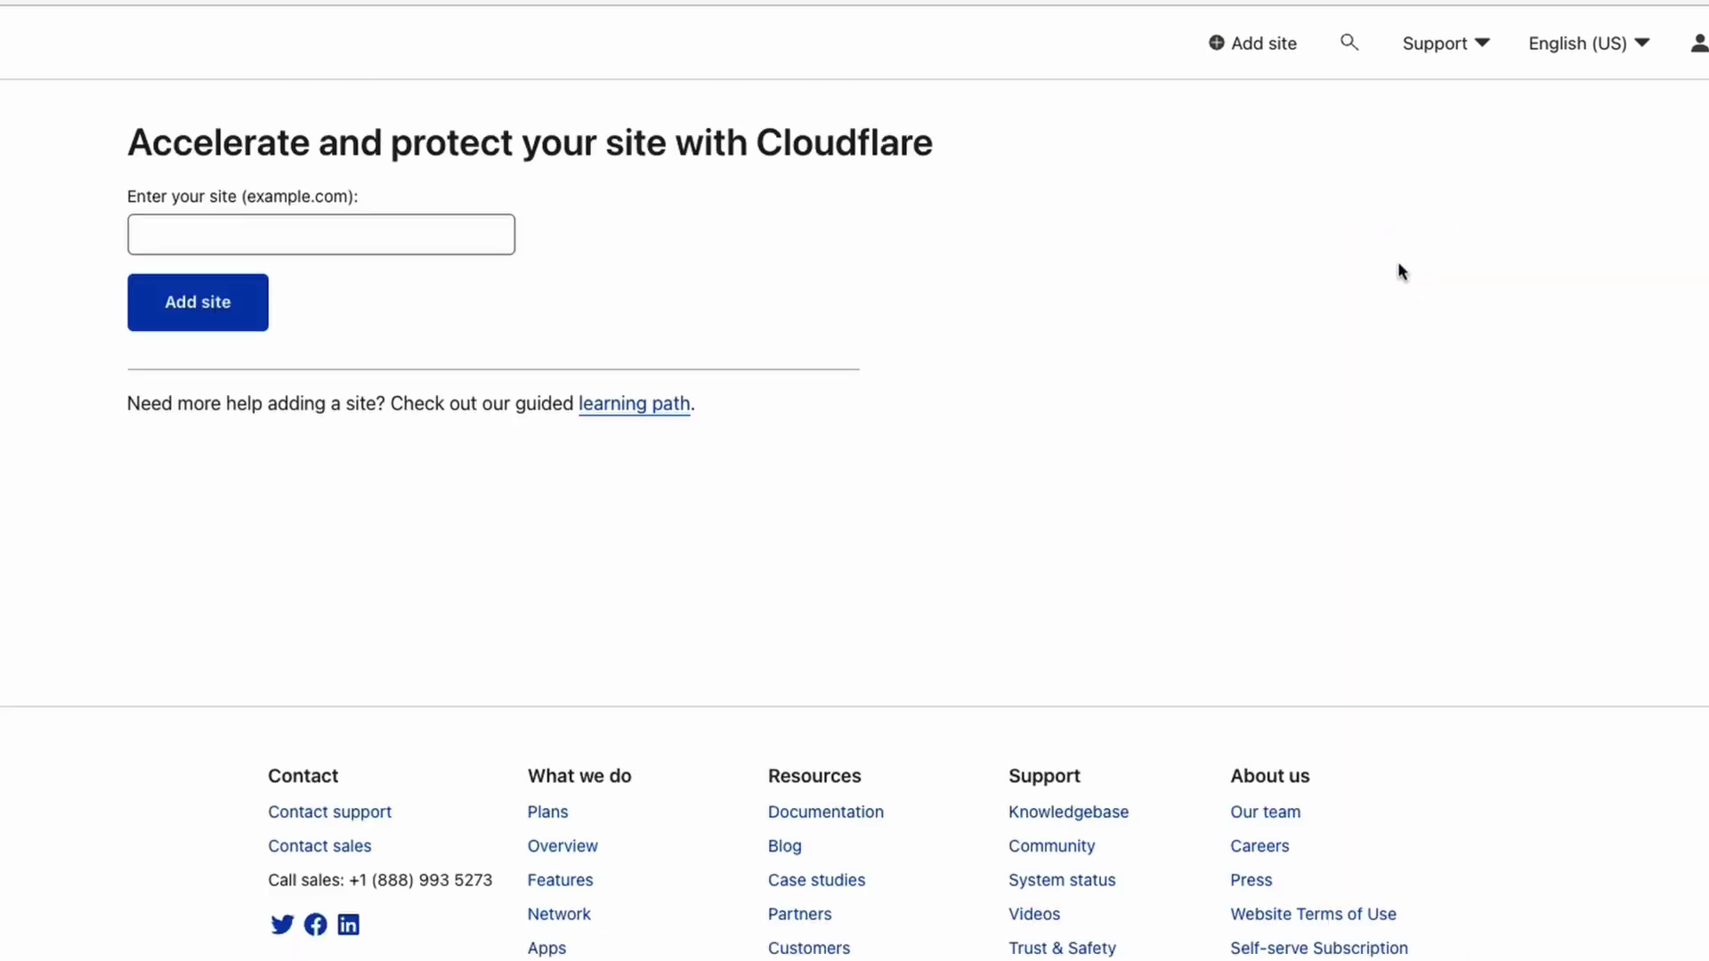
click(405, 238)
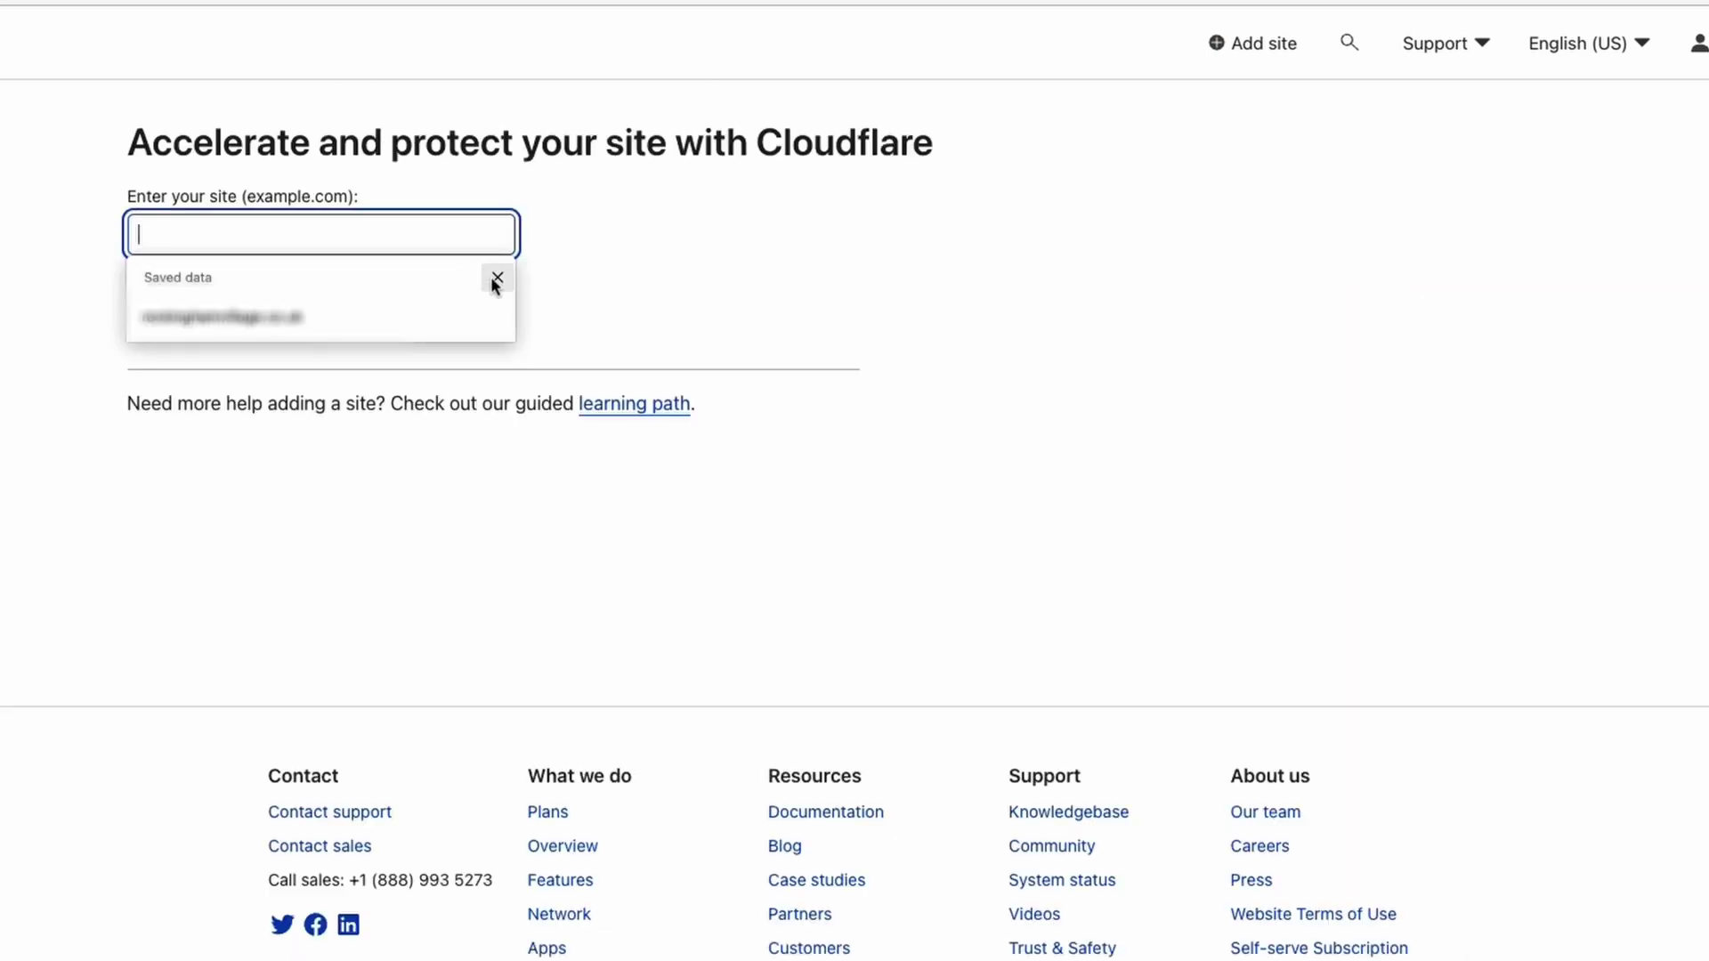
click(659, 218)
click(458, 239)
click(497, 277)
click(447, 240)
click(561, 271)
click(413, 237)
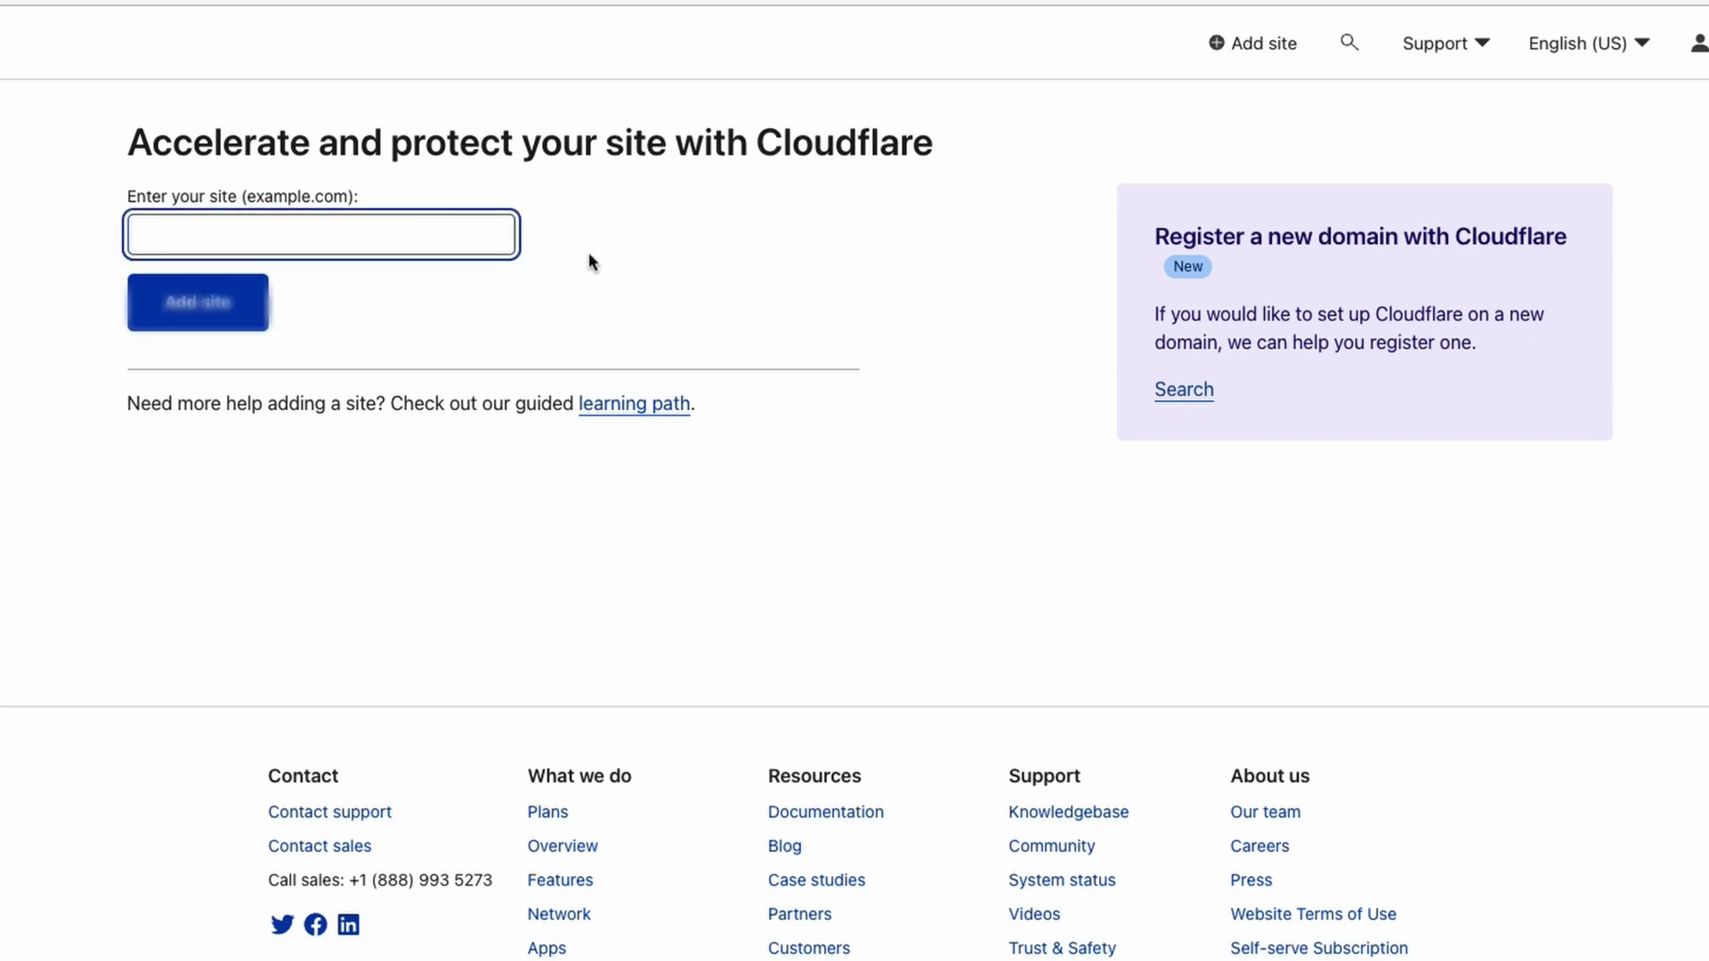
text(the)
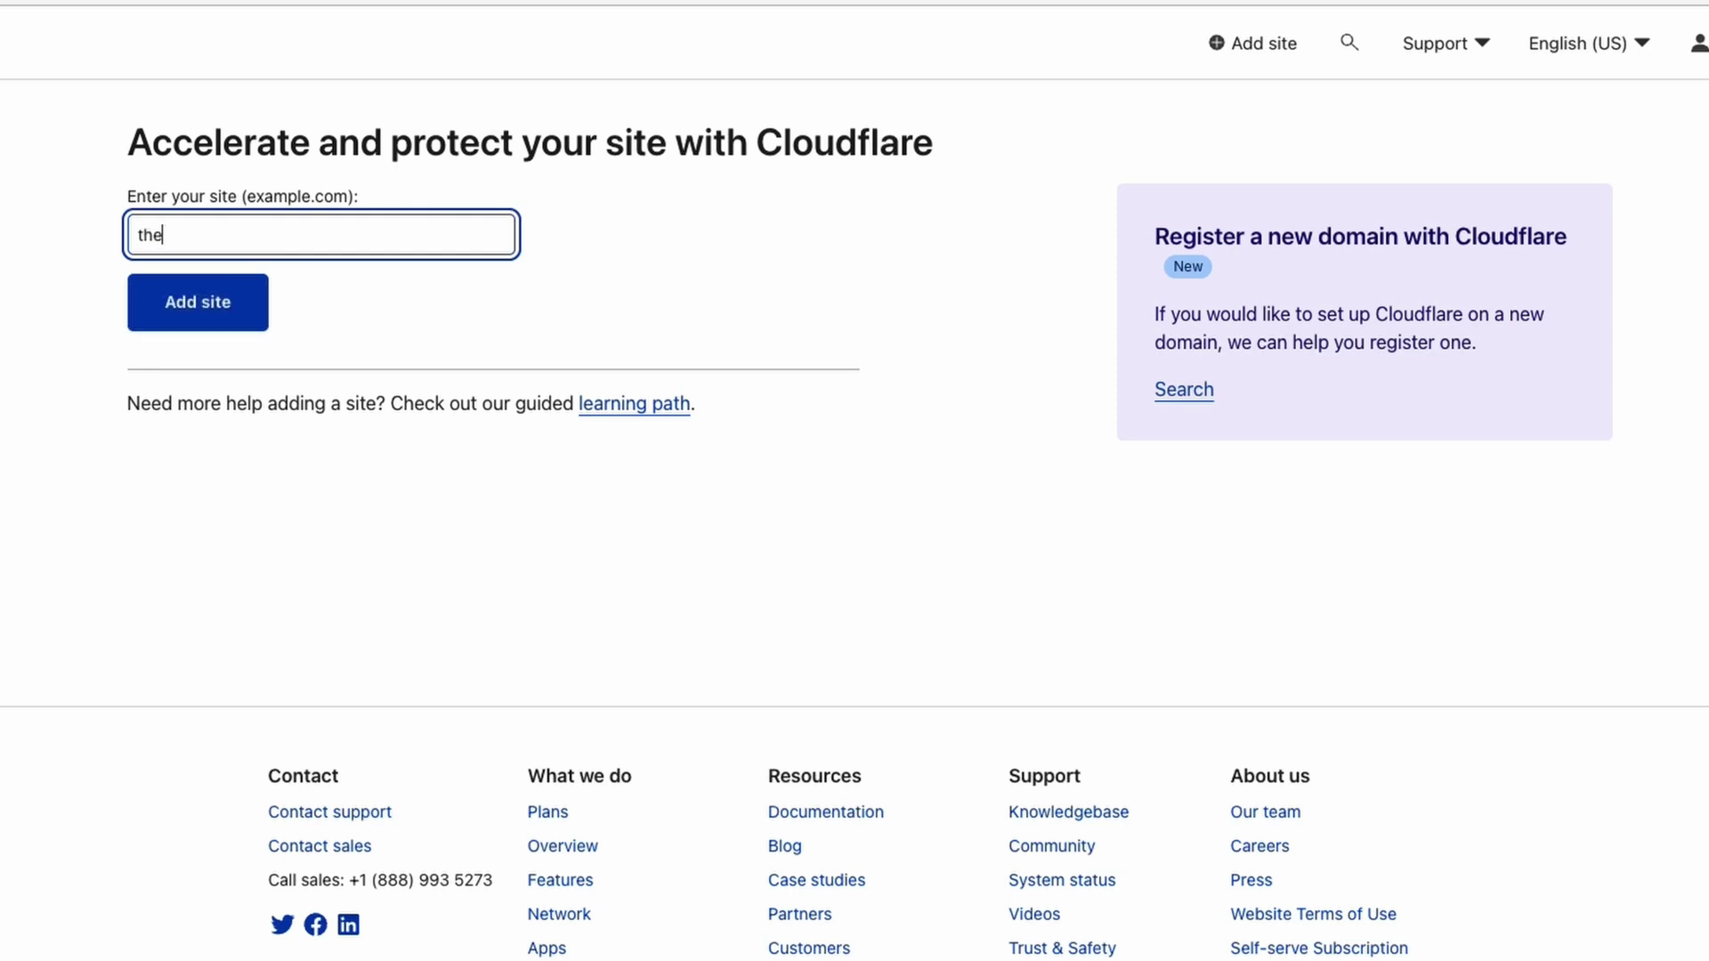
text(devopsshow.com)
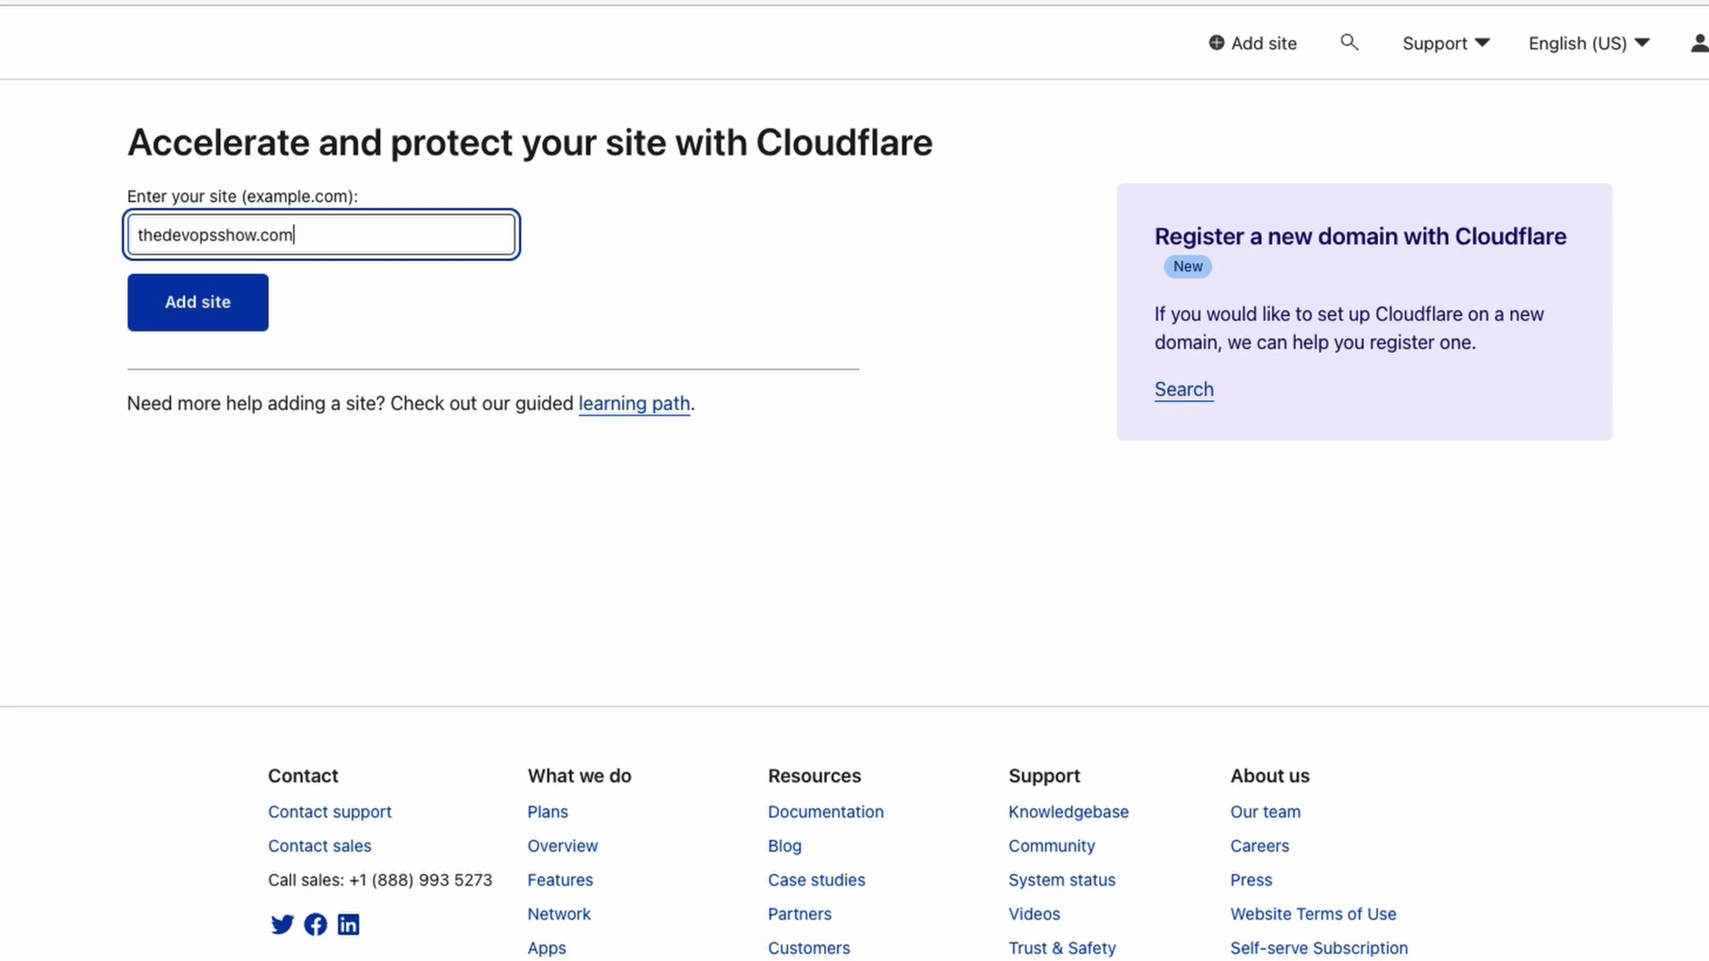
click(209, 316)
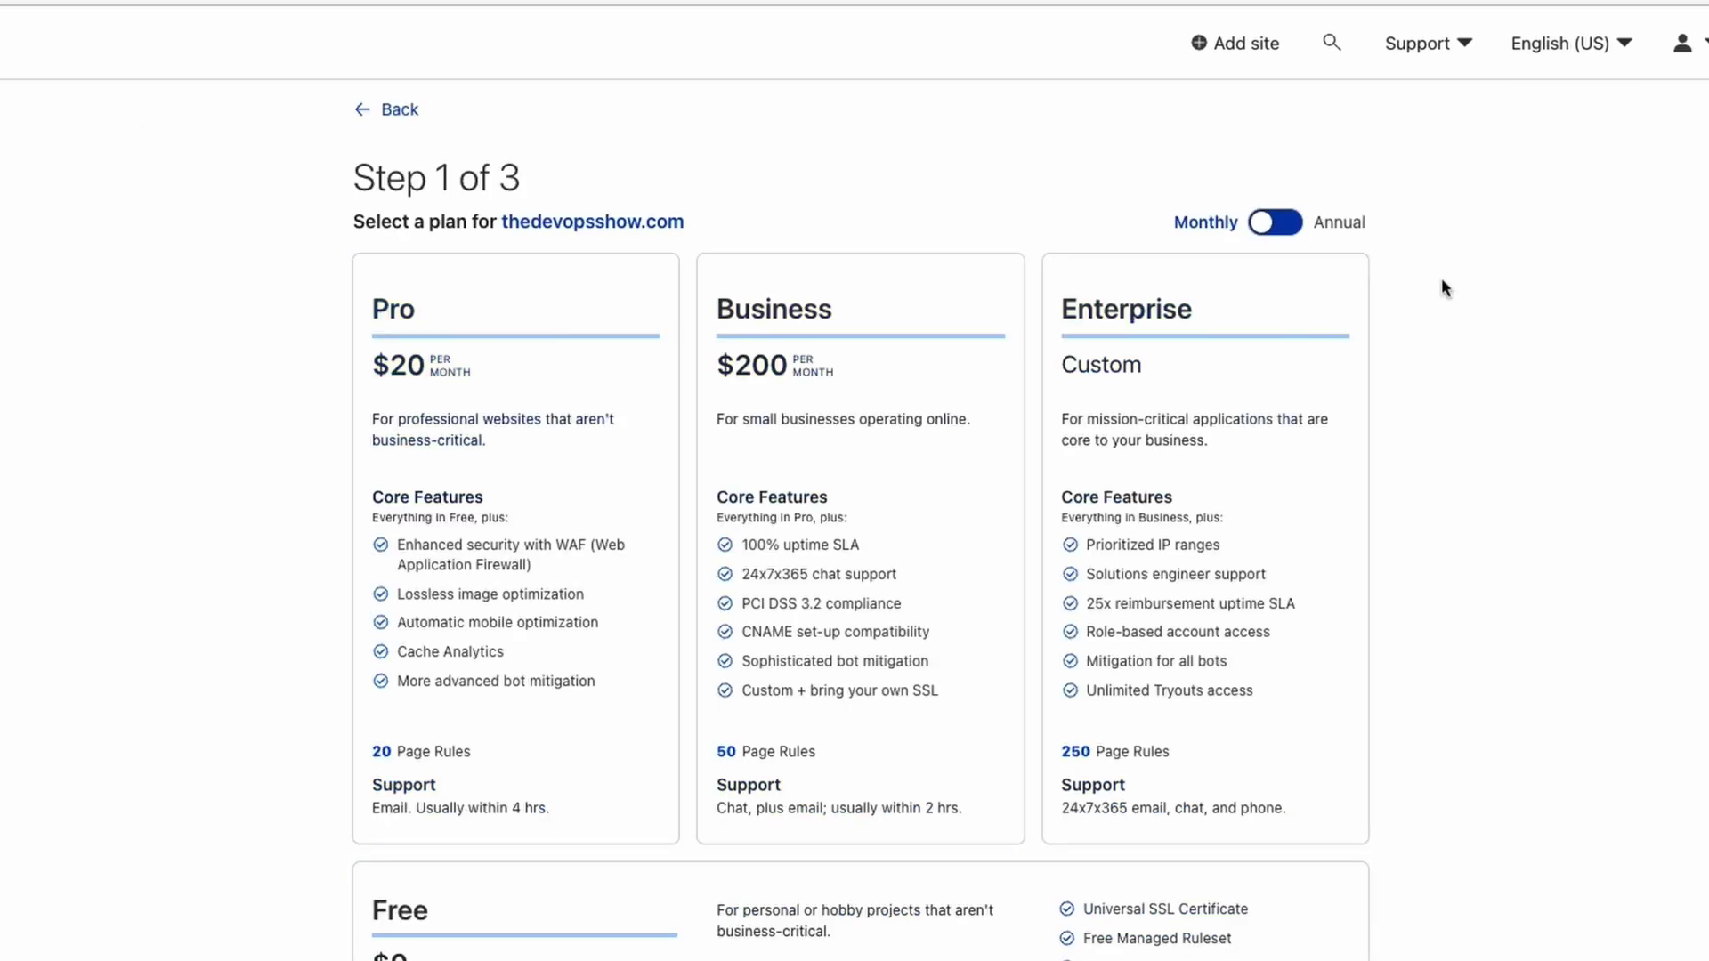
Choose the Free plan and continue past the DNS record review.
scroll(1448, 489, down, 1)
click(1061, 957)
scroll(1061, 957, down, 2)
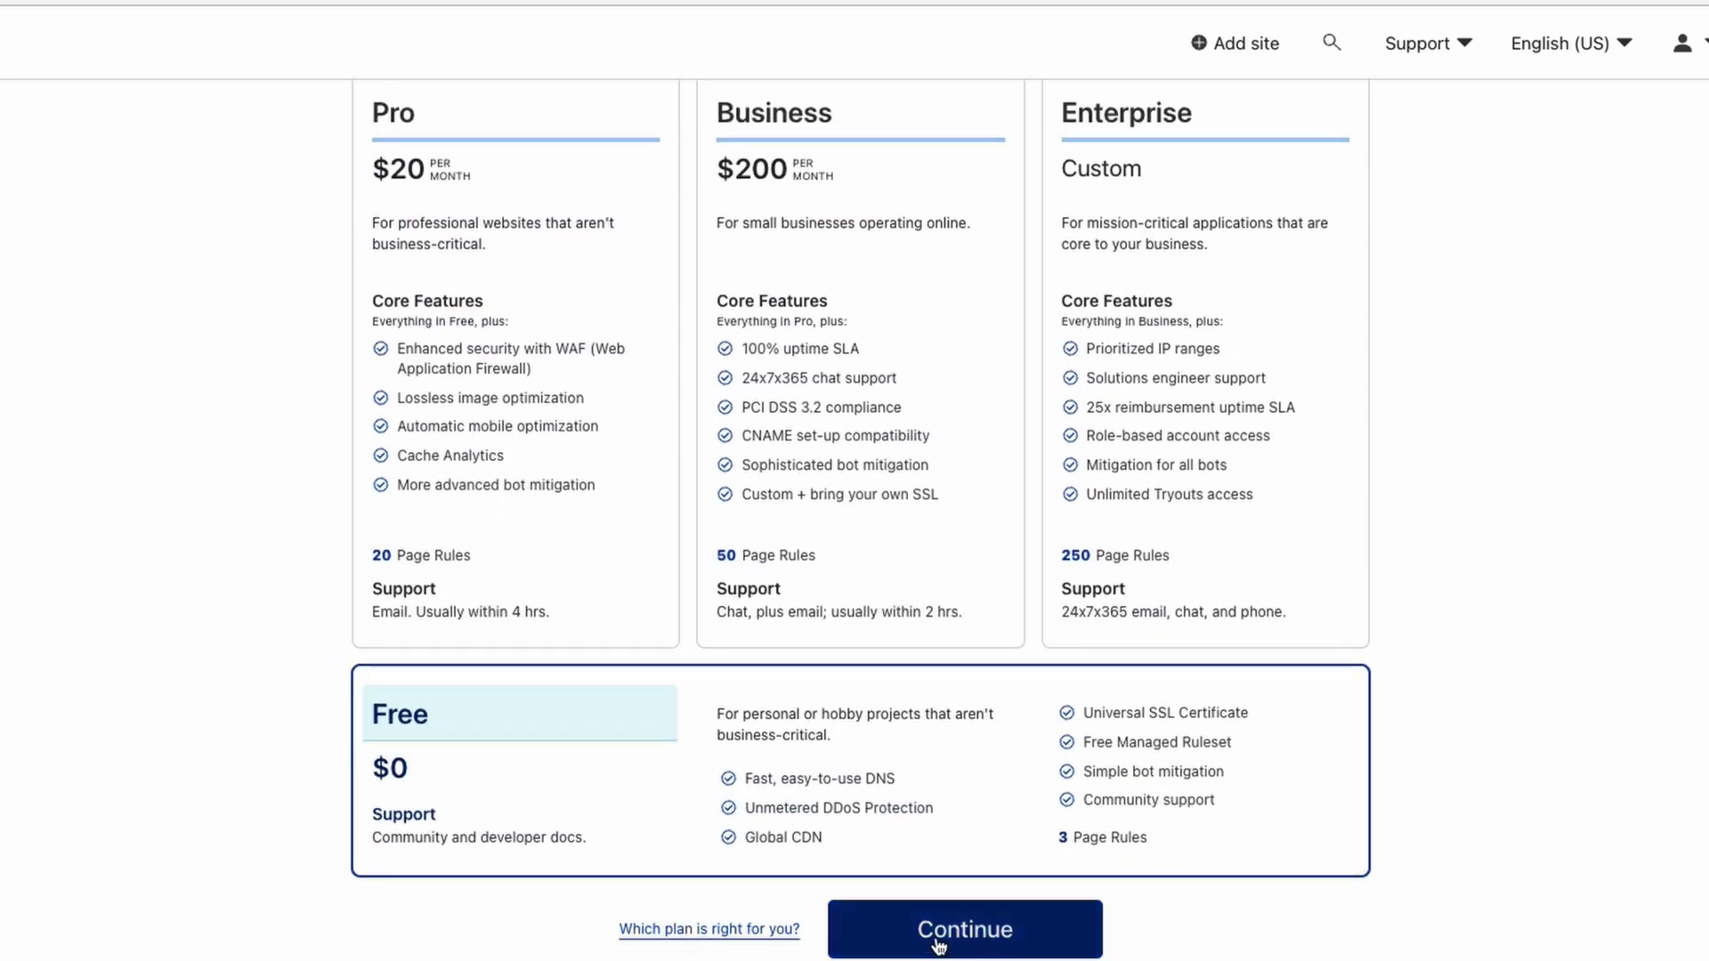
click(937, 945)
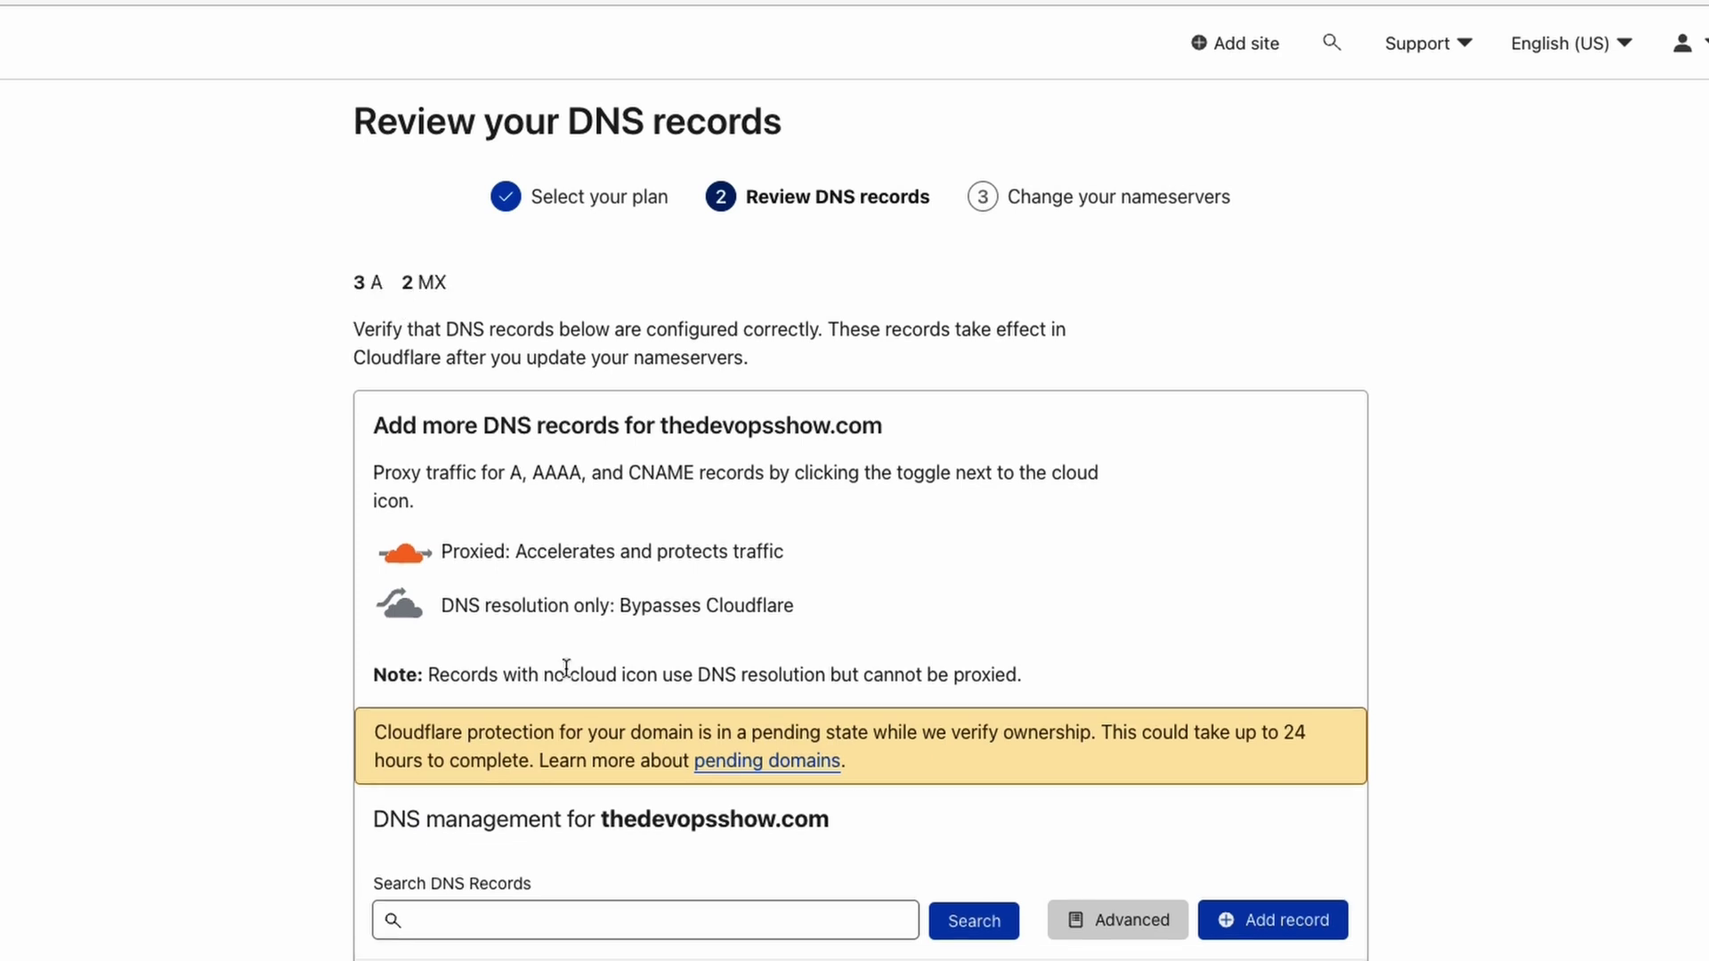
scroll(1035, 656, down, 3)
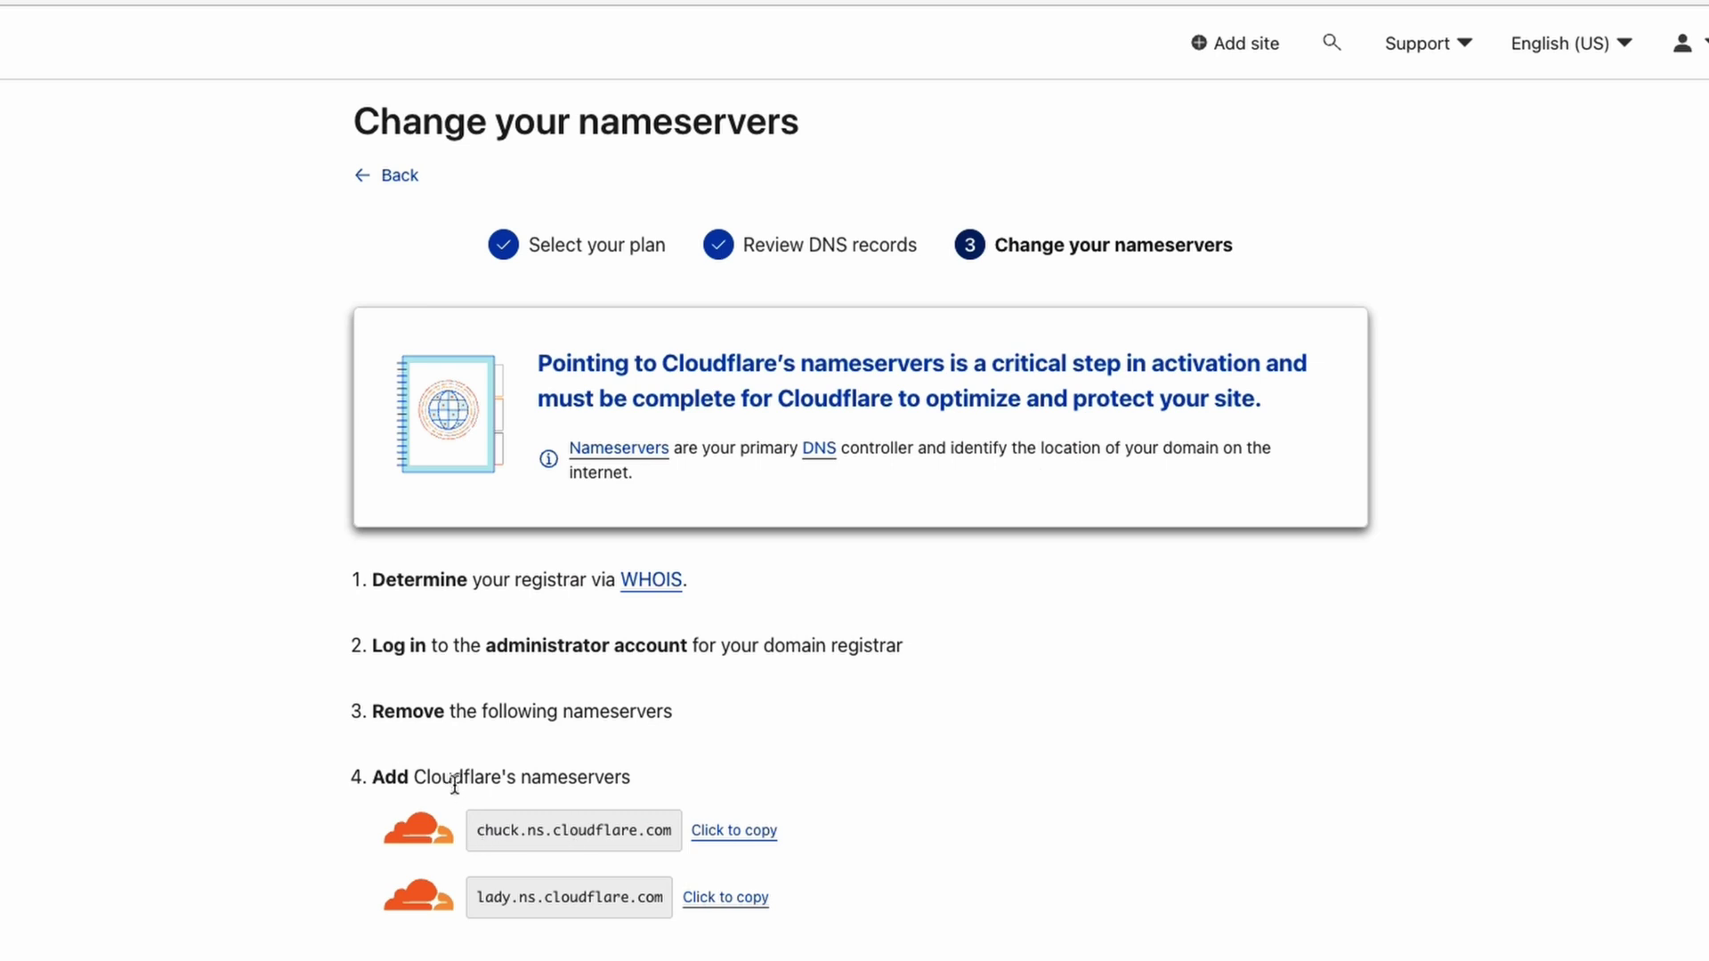
Copy the chuck.ns.cloudflare.com nameserver from Cloudflare's setup page.
double_click(400, 783)
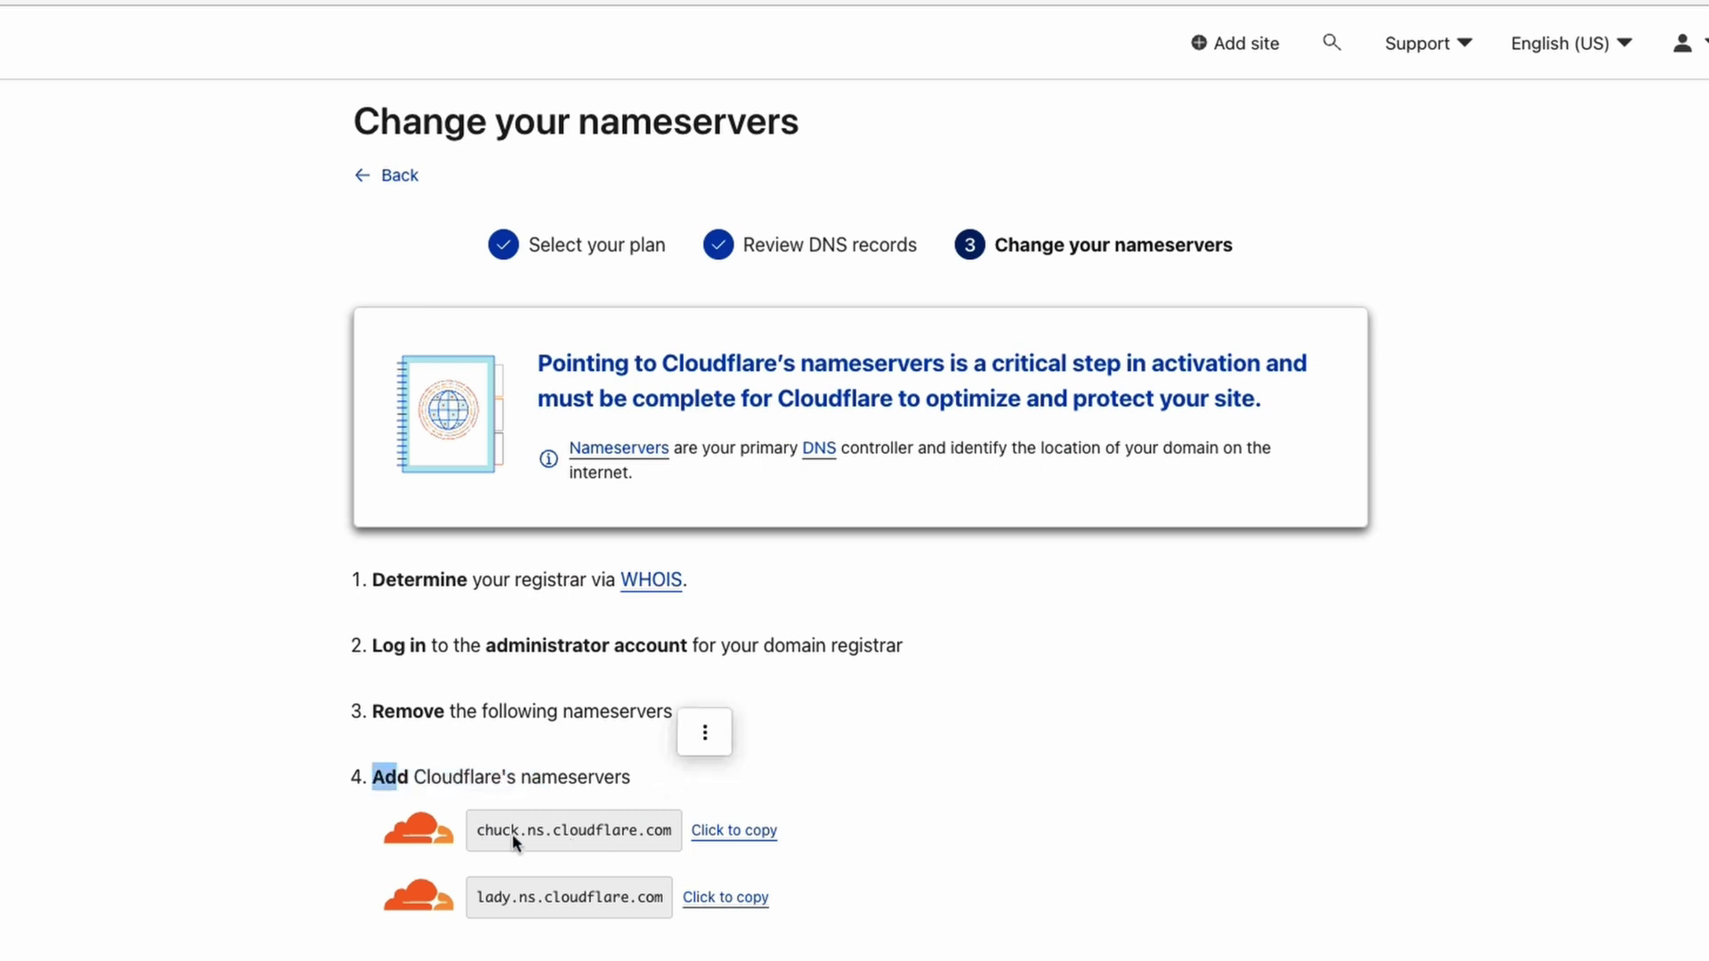
drag(478, 830, 678, 830)
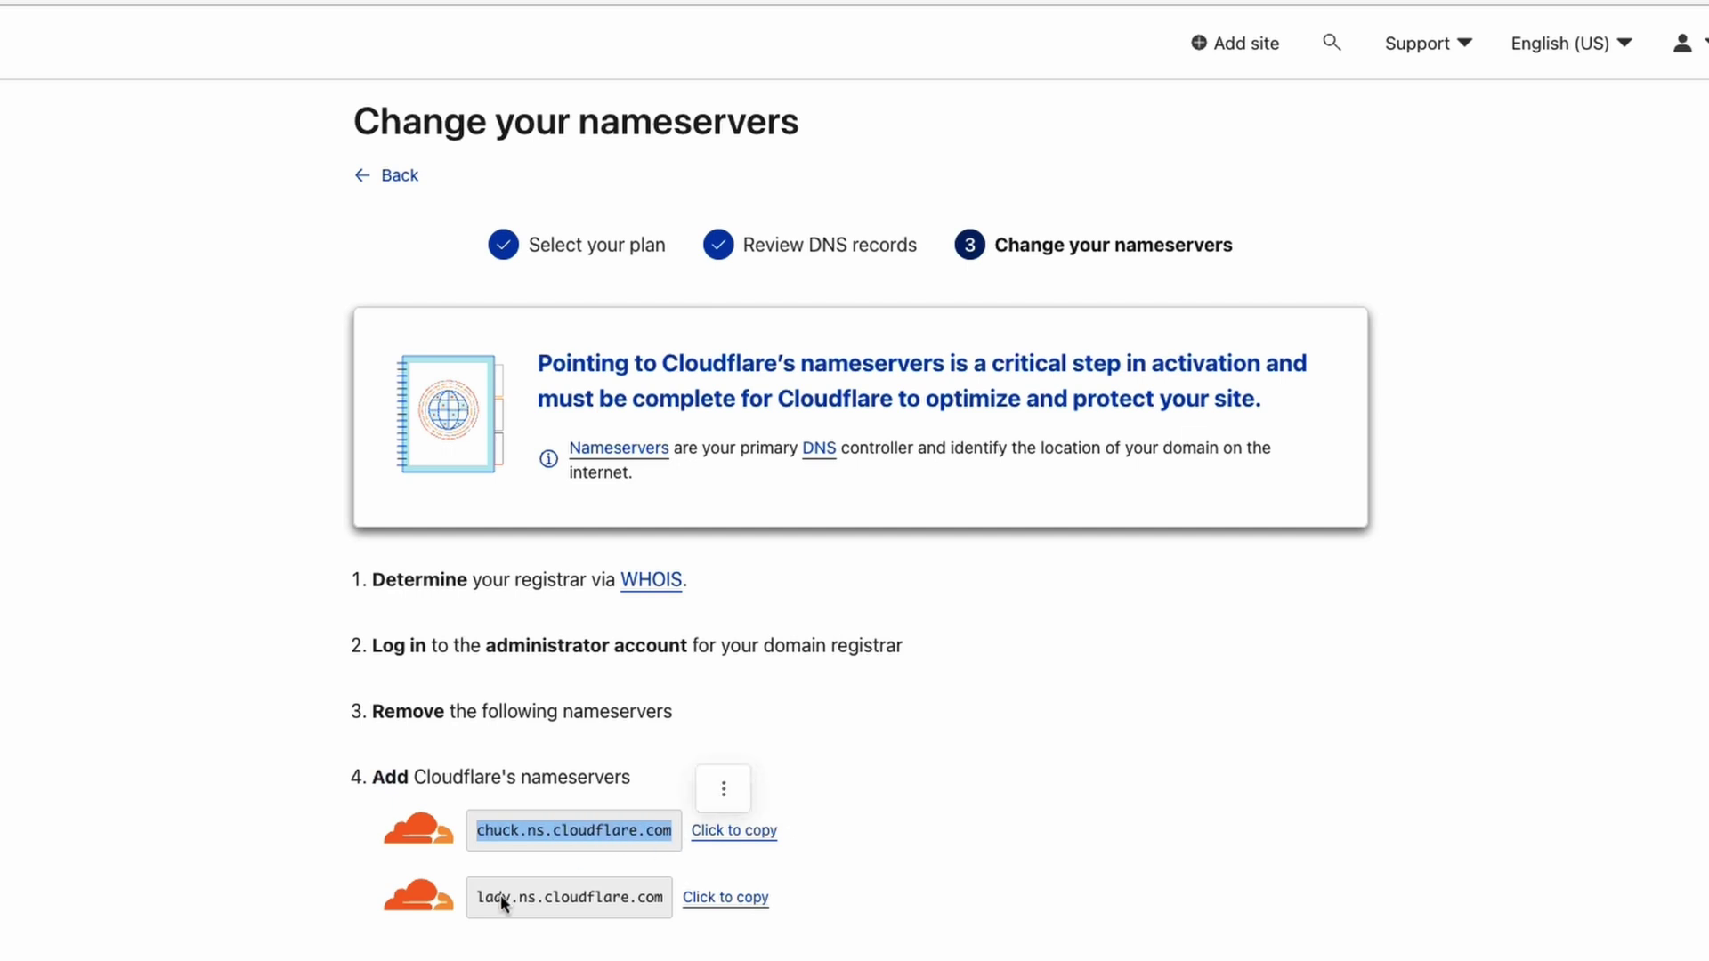
click(747, 838)
click(712, 850)
click(744, 832)
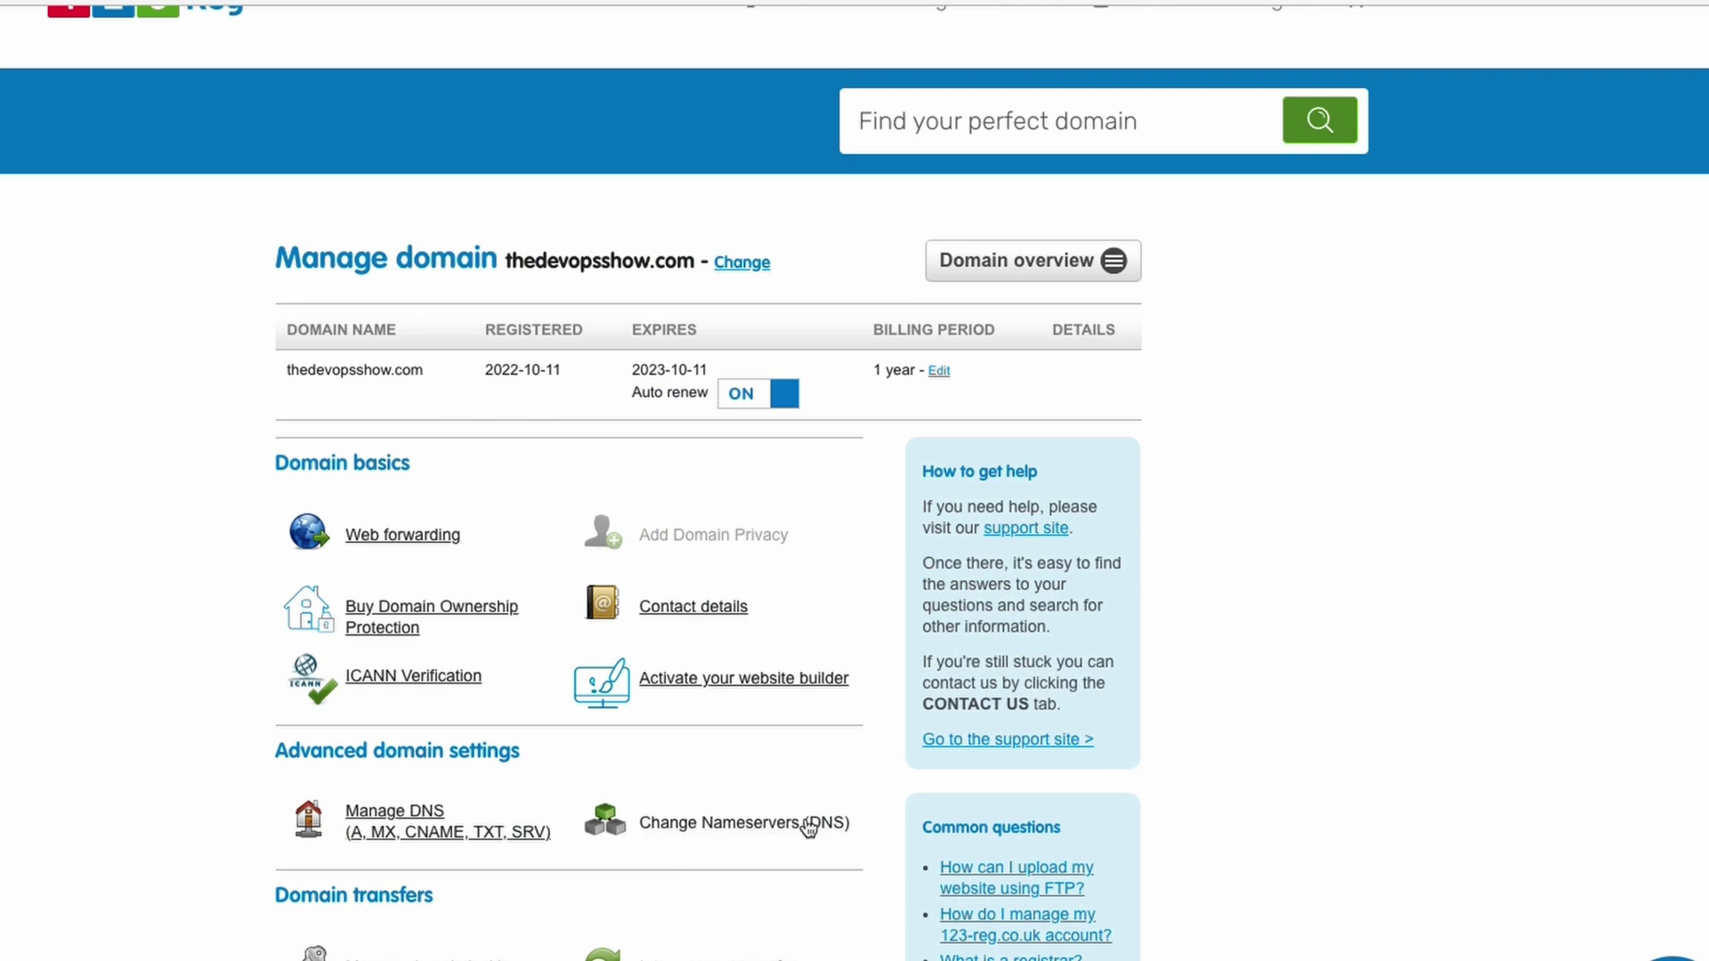
Unlock thedevopsshow.com at 123 Reg so its nameservers can be changed.
click(808, 827)
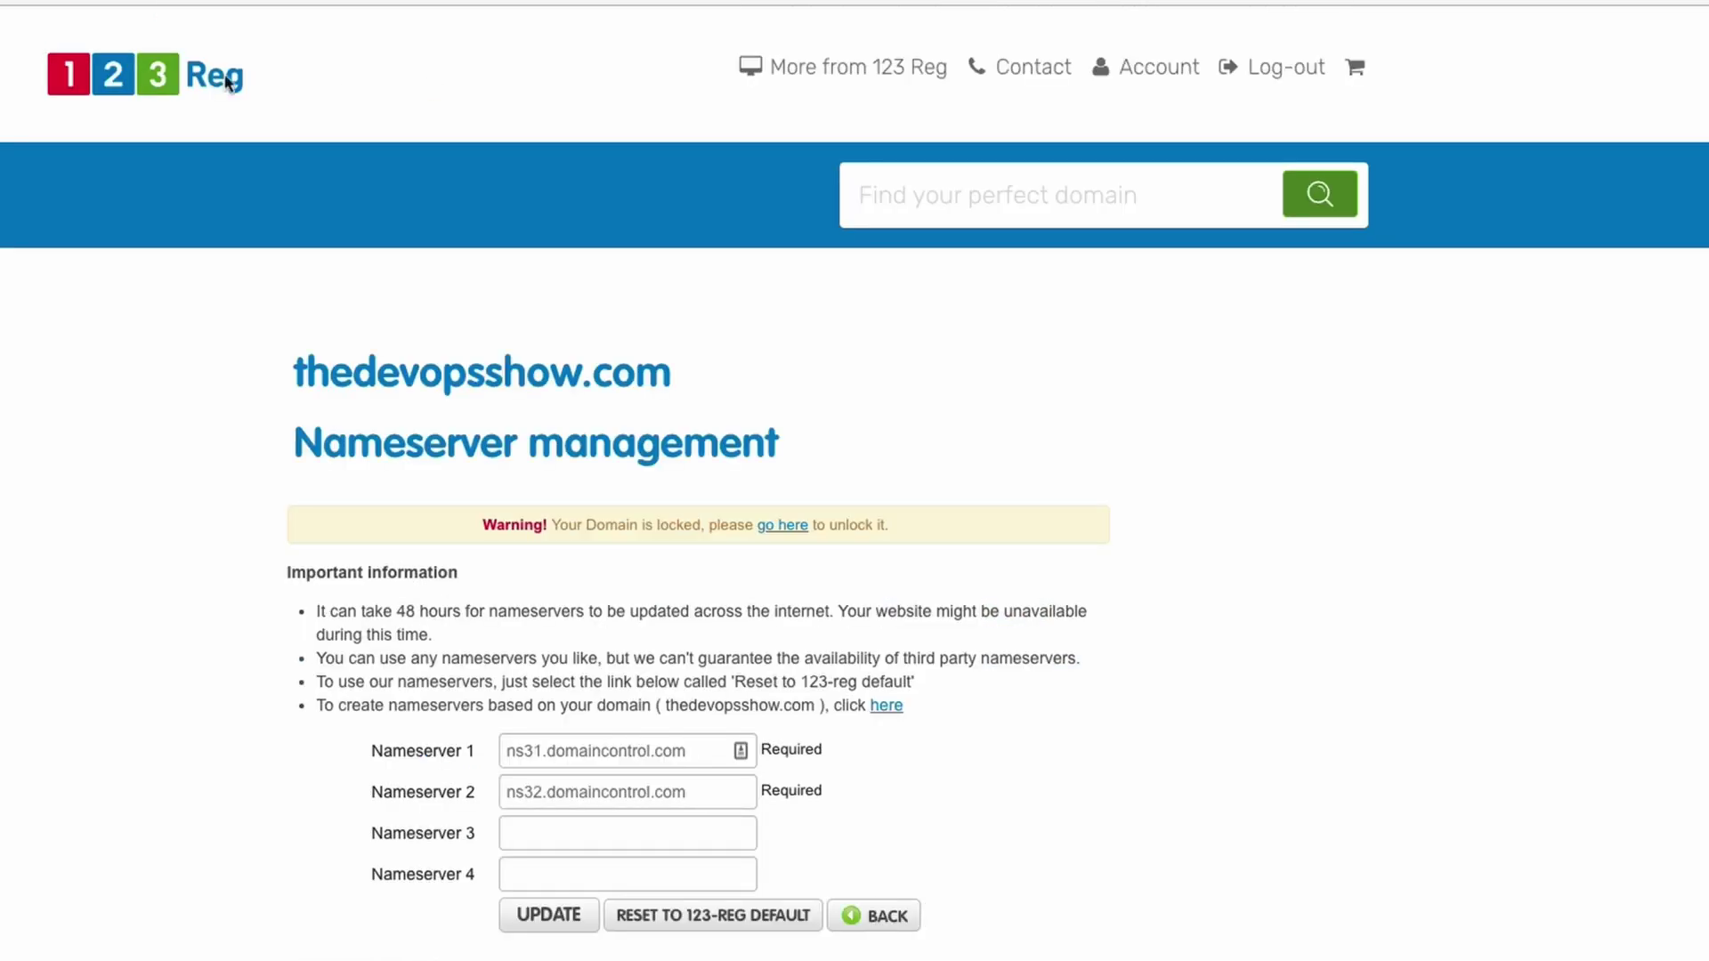
triple_click(617, 756)
right_click(617, 756)
click(491, 571)
click(780, 532)
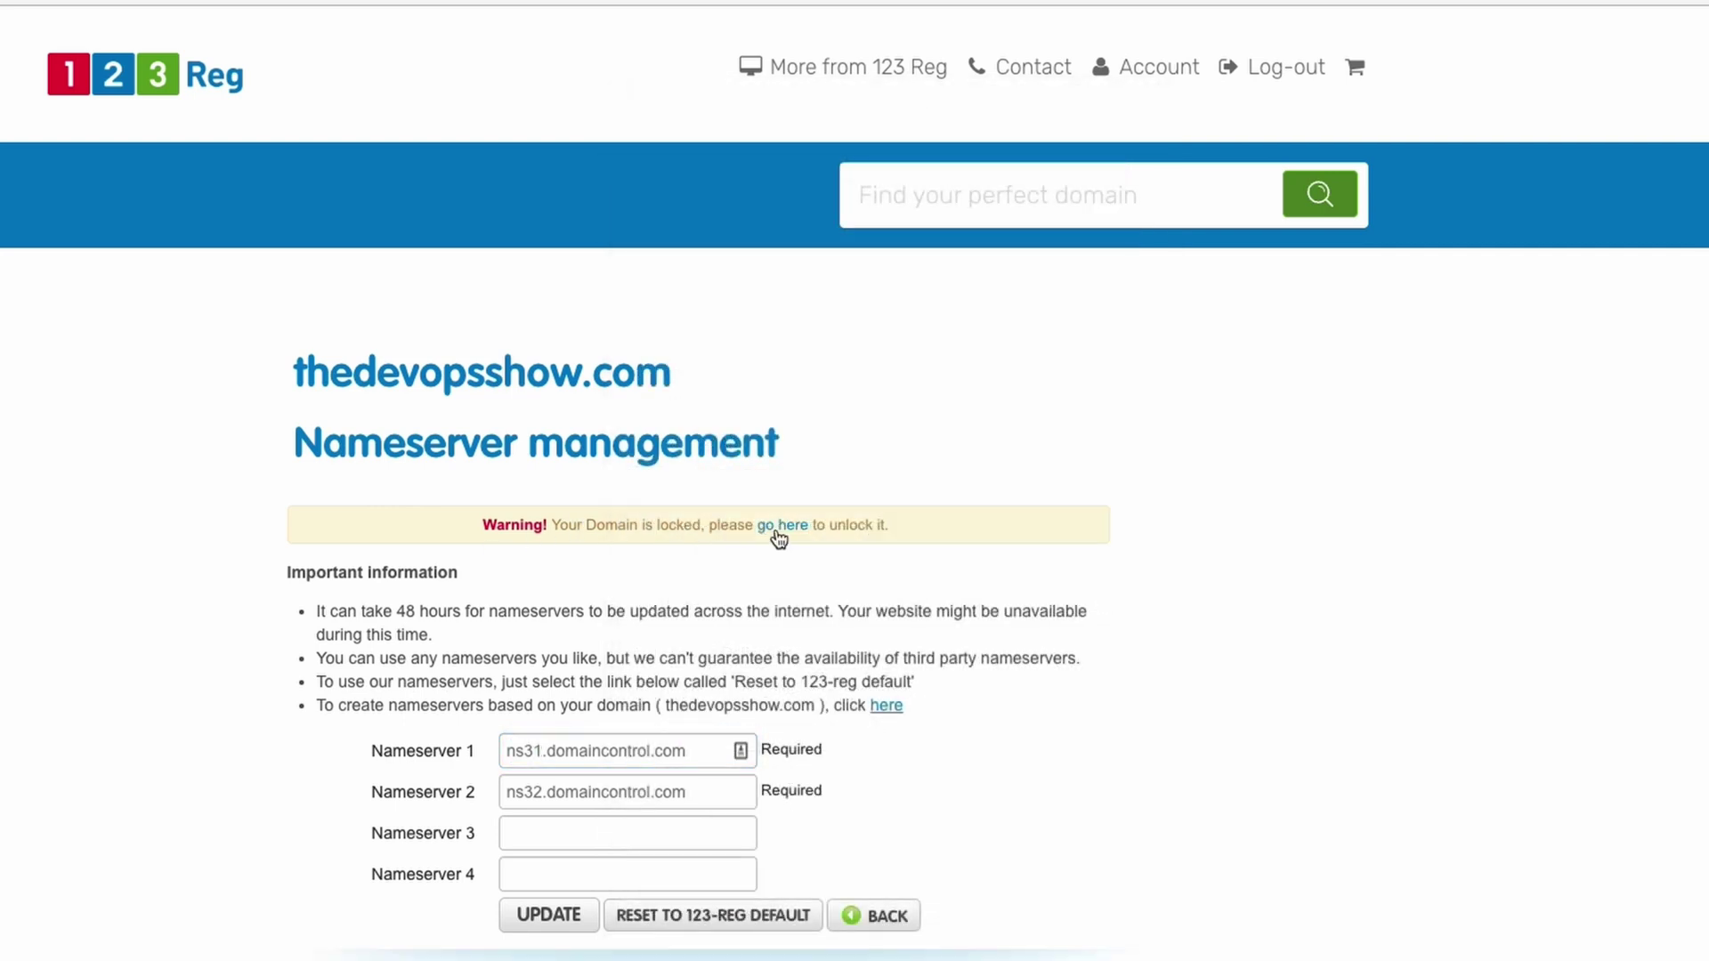
click(398, 626)
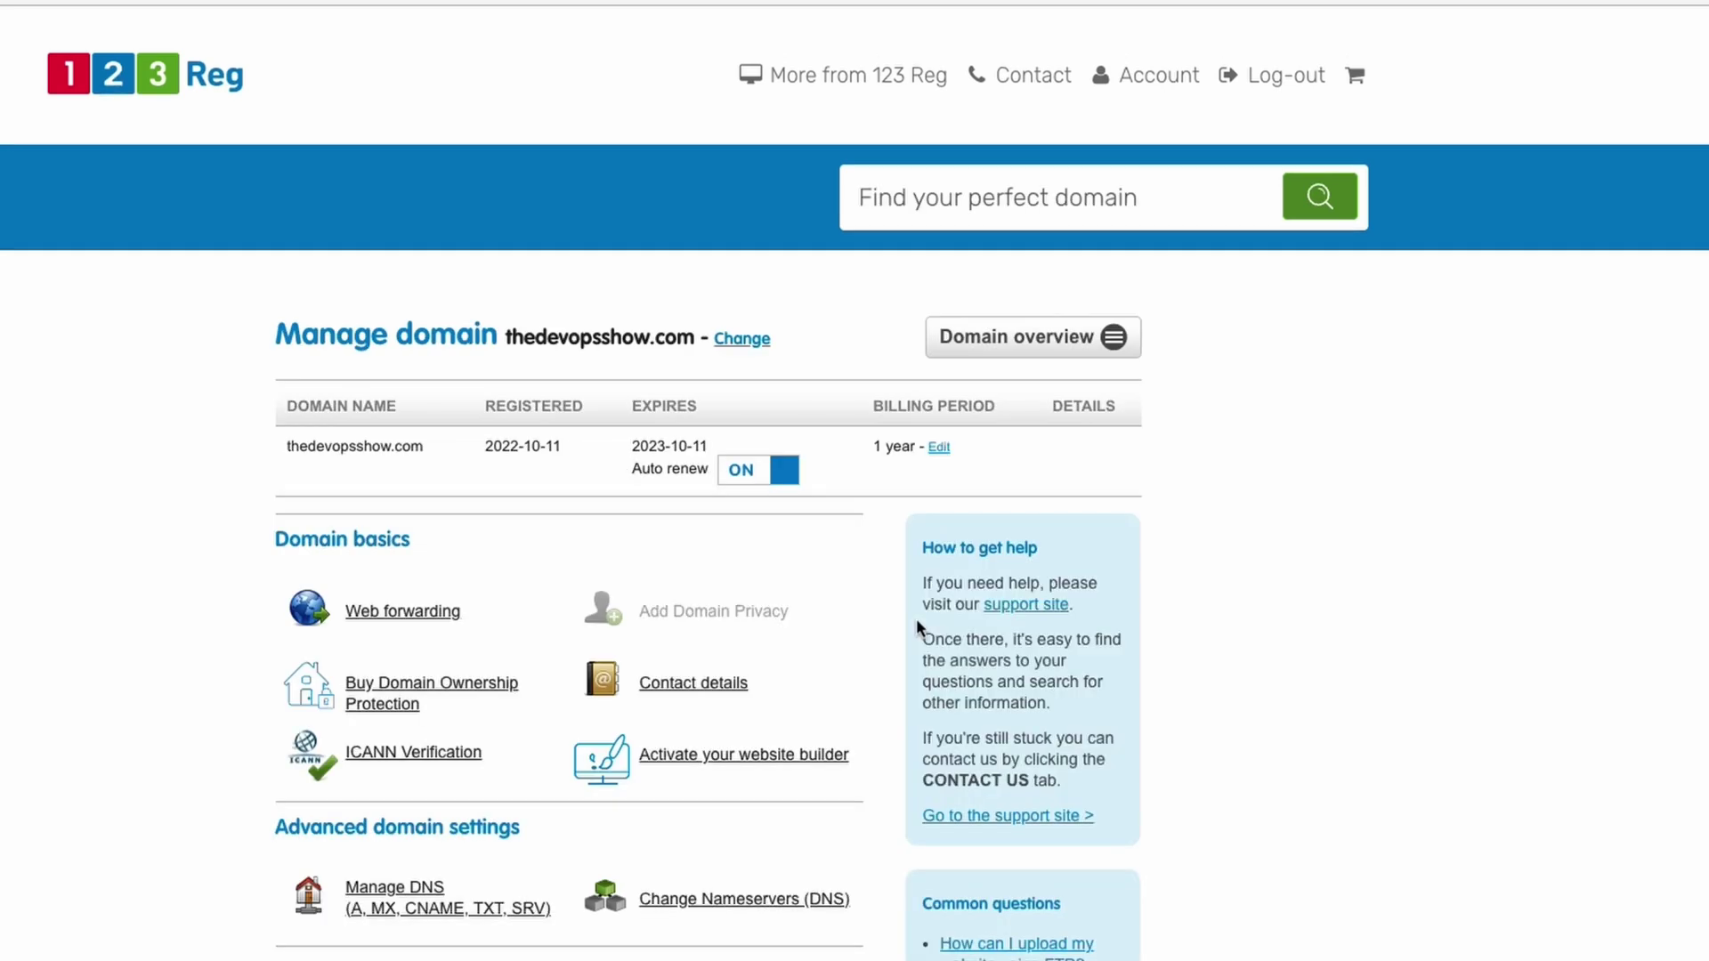
click(772, 906)
Replace Nameserver 1 with chuck.ns.cloudflare.com.
right_click(590, 701)
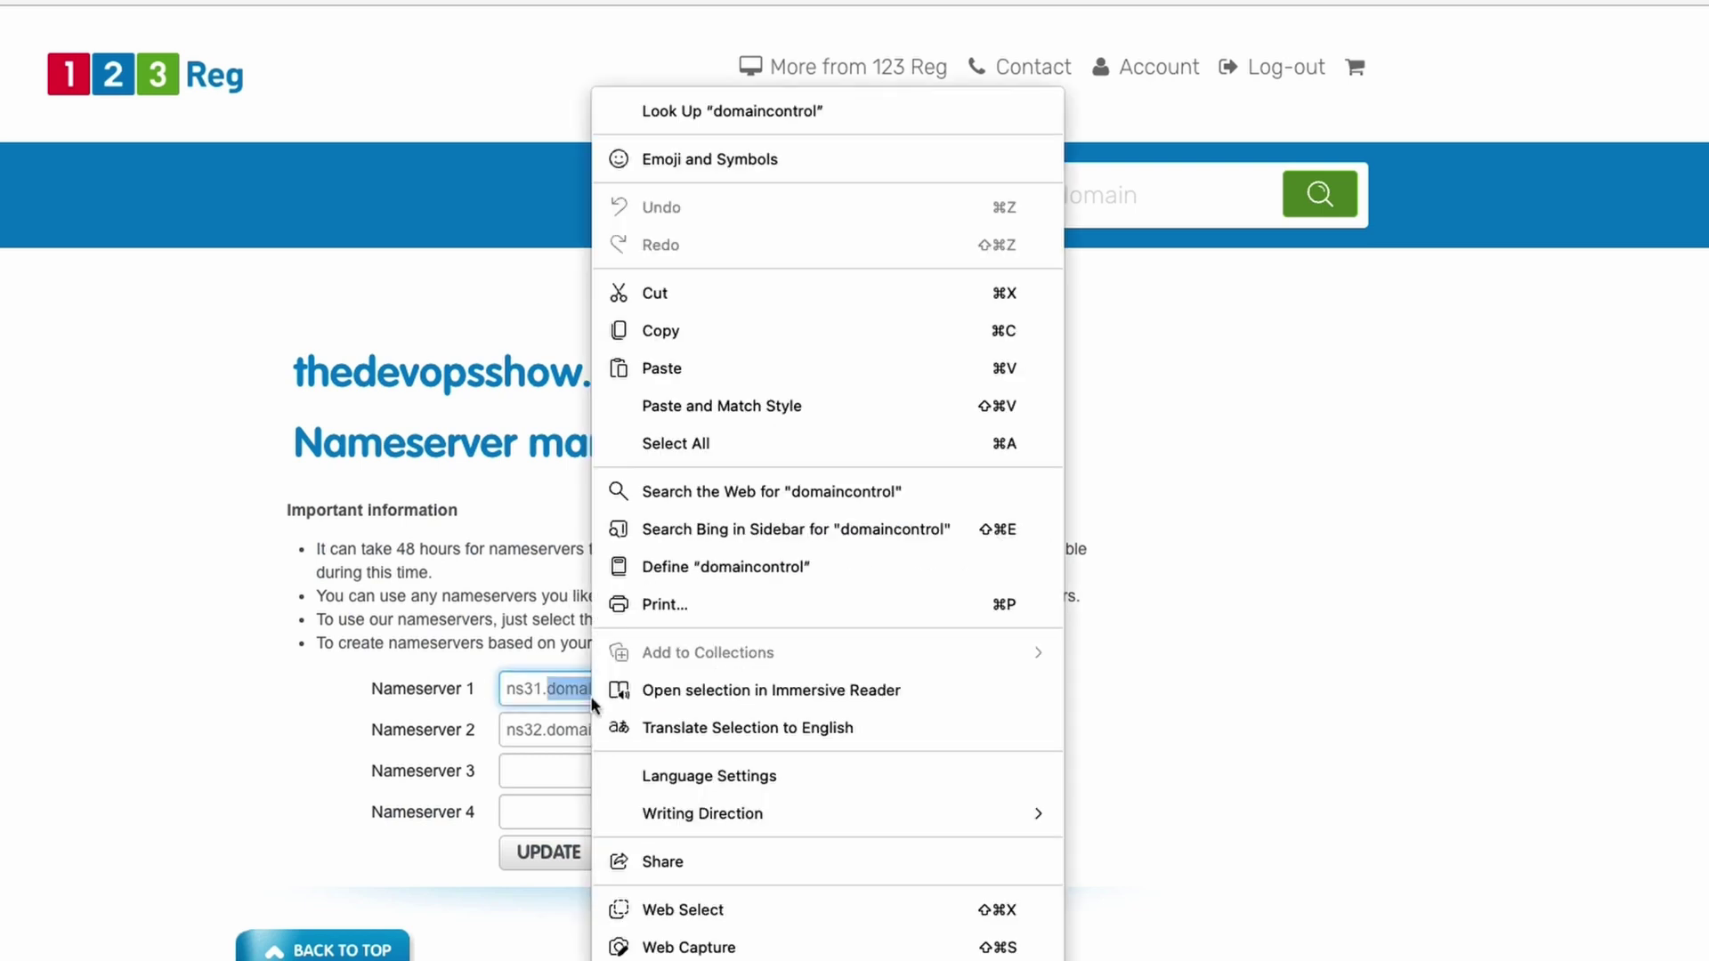
click(662, 368)
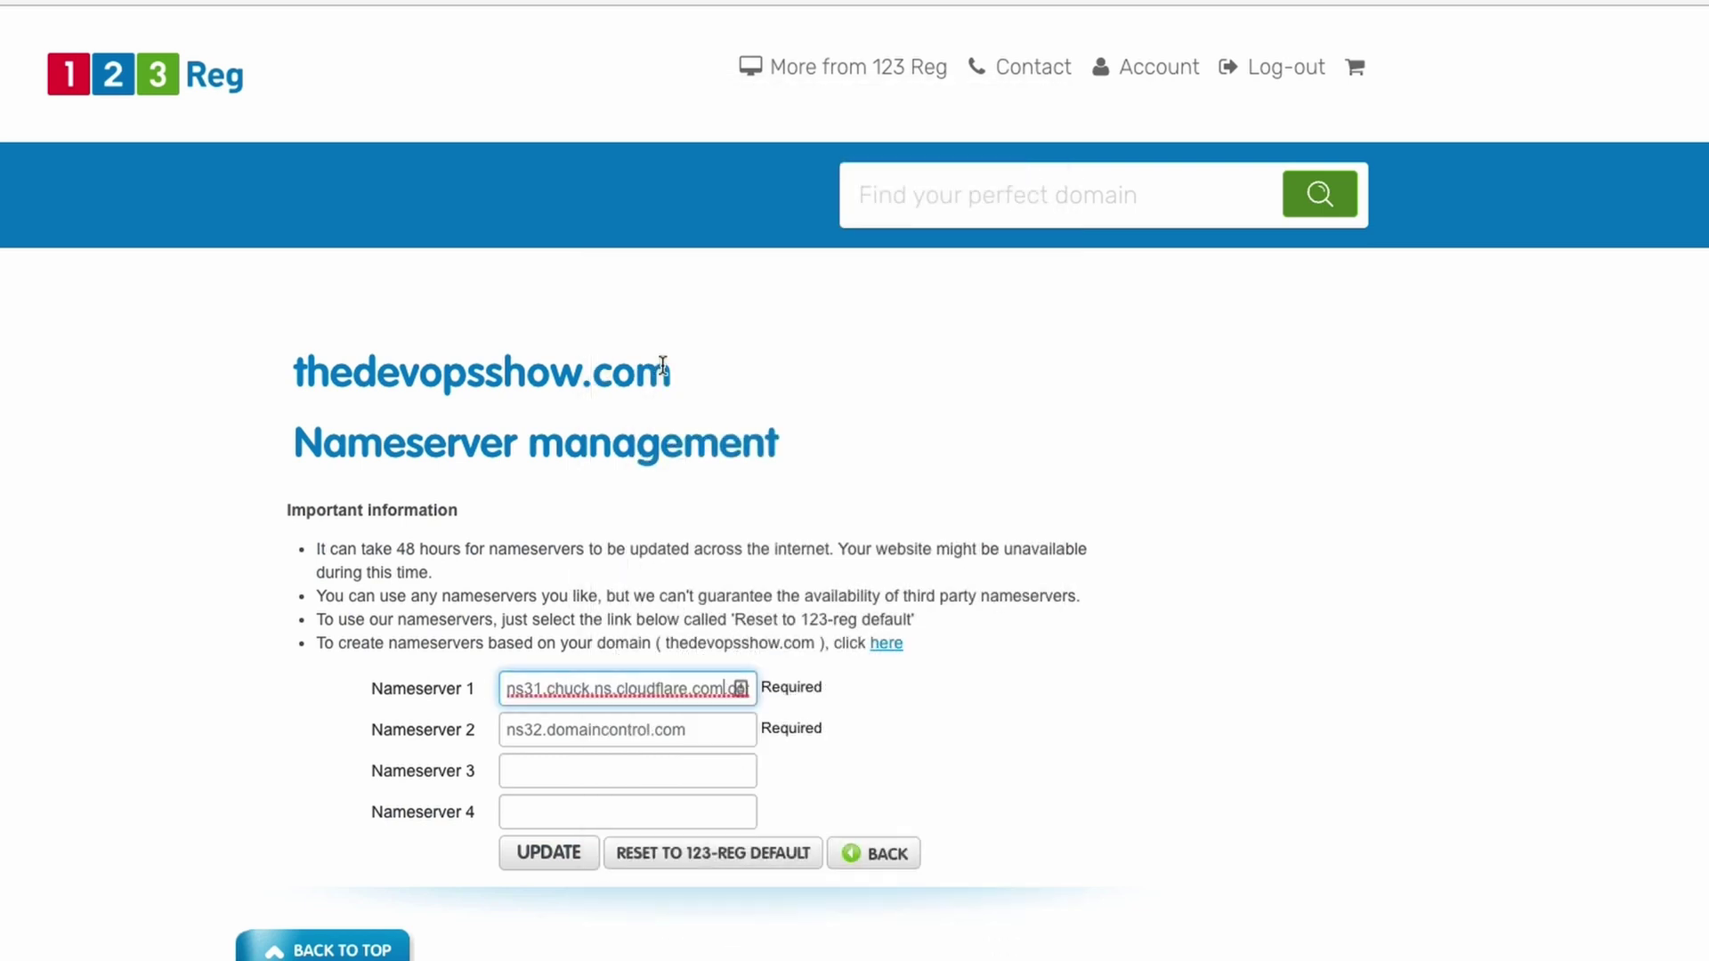
triple_click(613, 702)
right_click(612, 701)
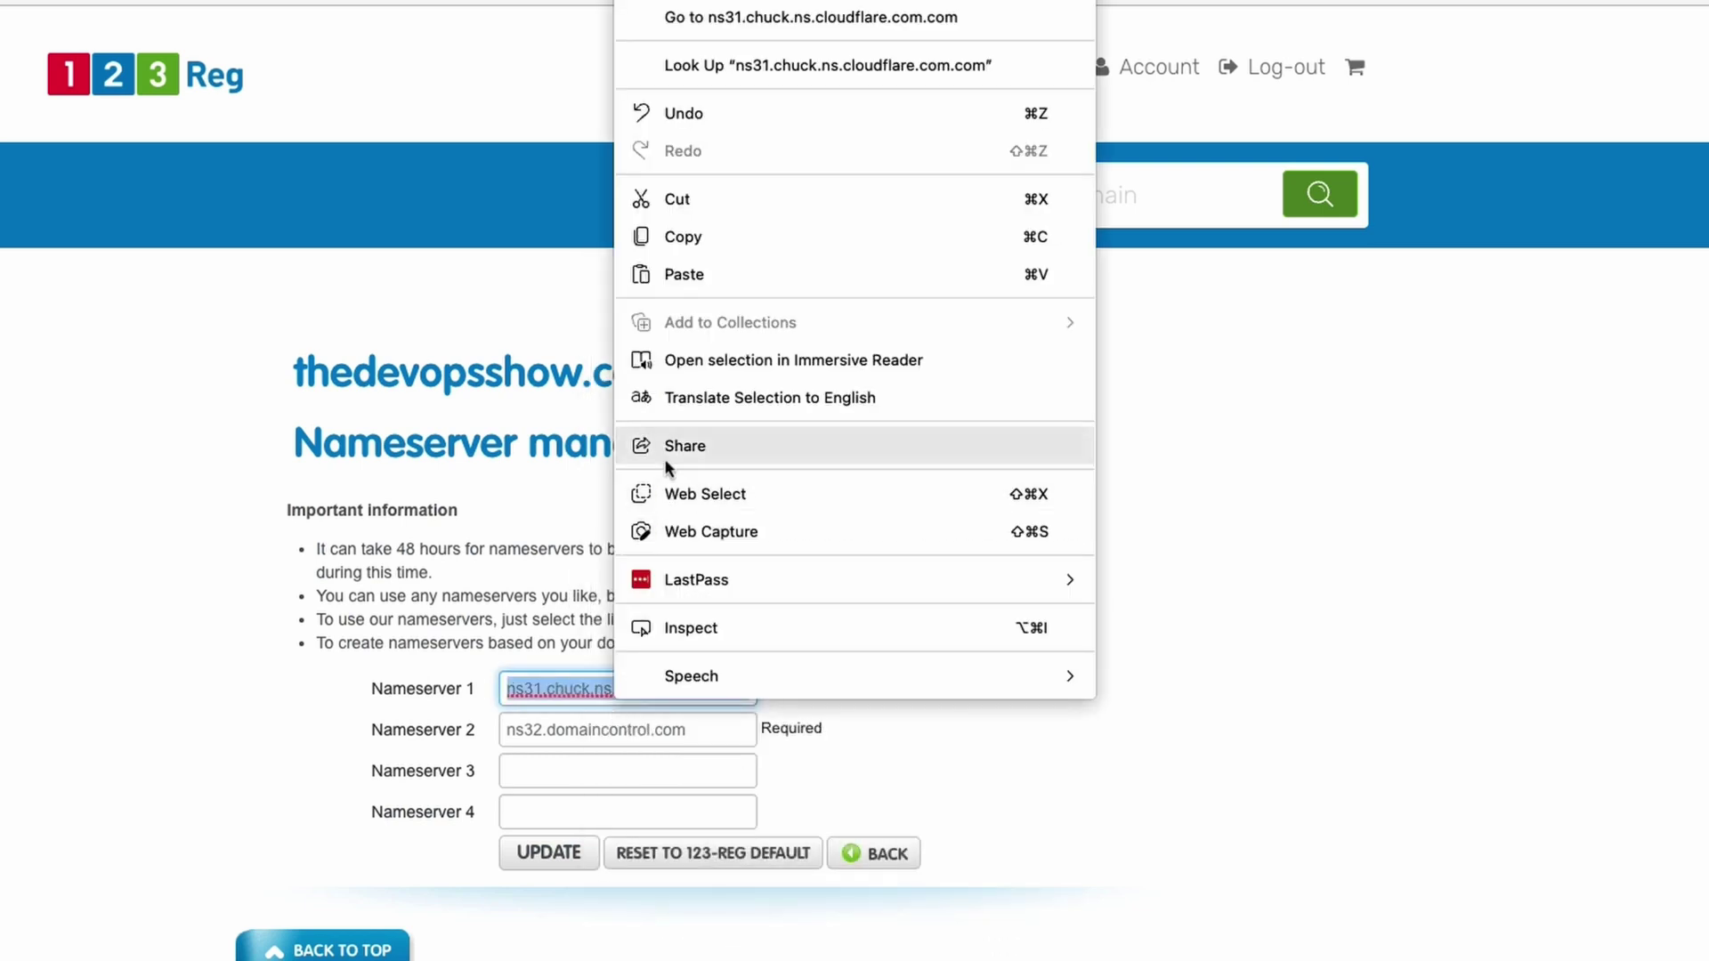
click(681, 274)
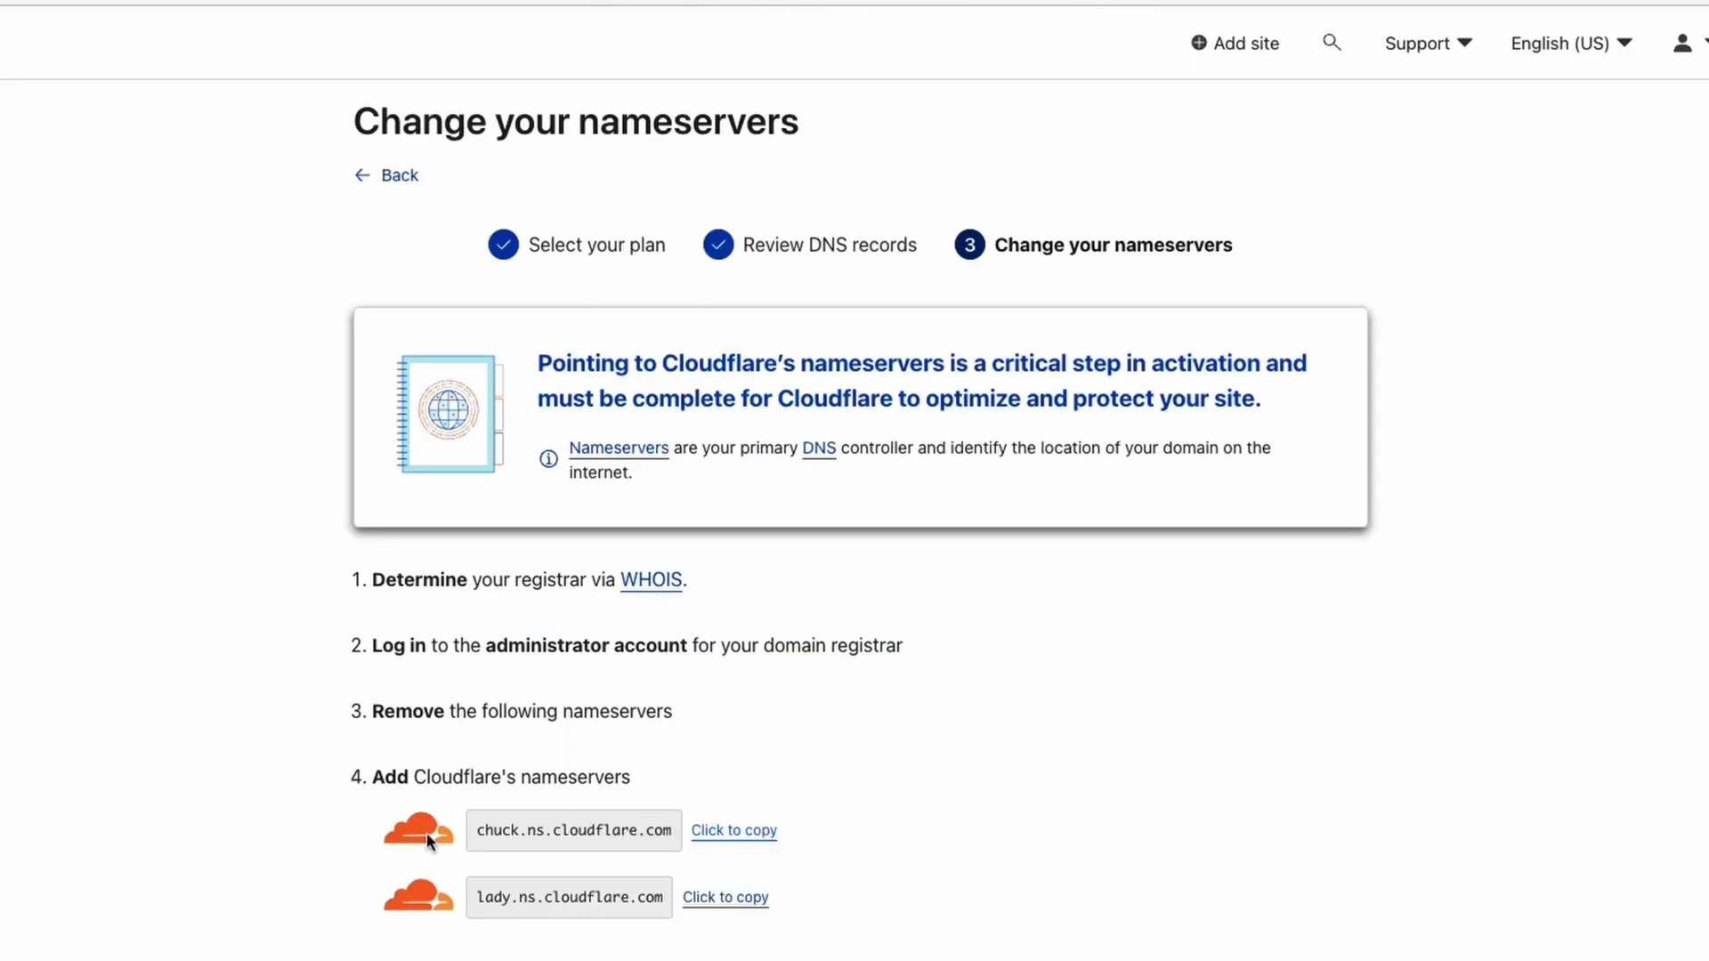
Replace Nameserver 2 with lady.ns.cloudflare.com and save the new nameservers.
click(728, 898)
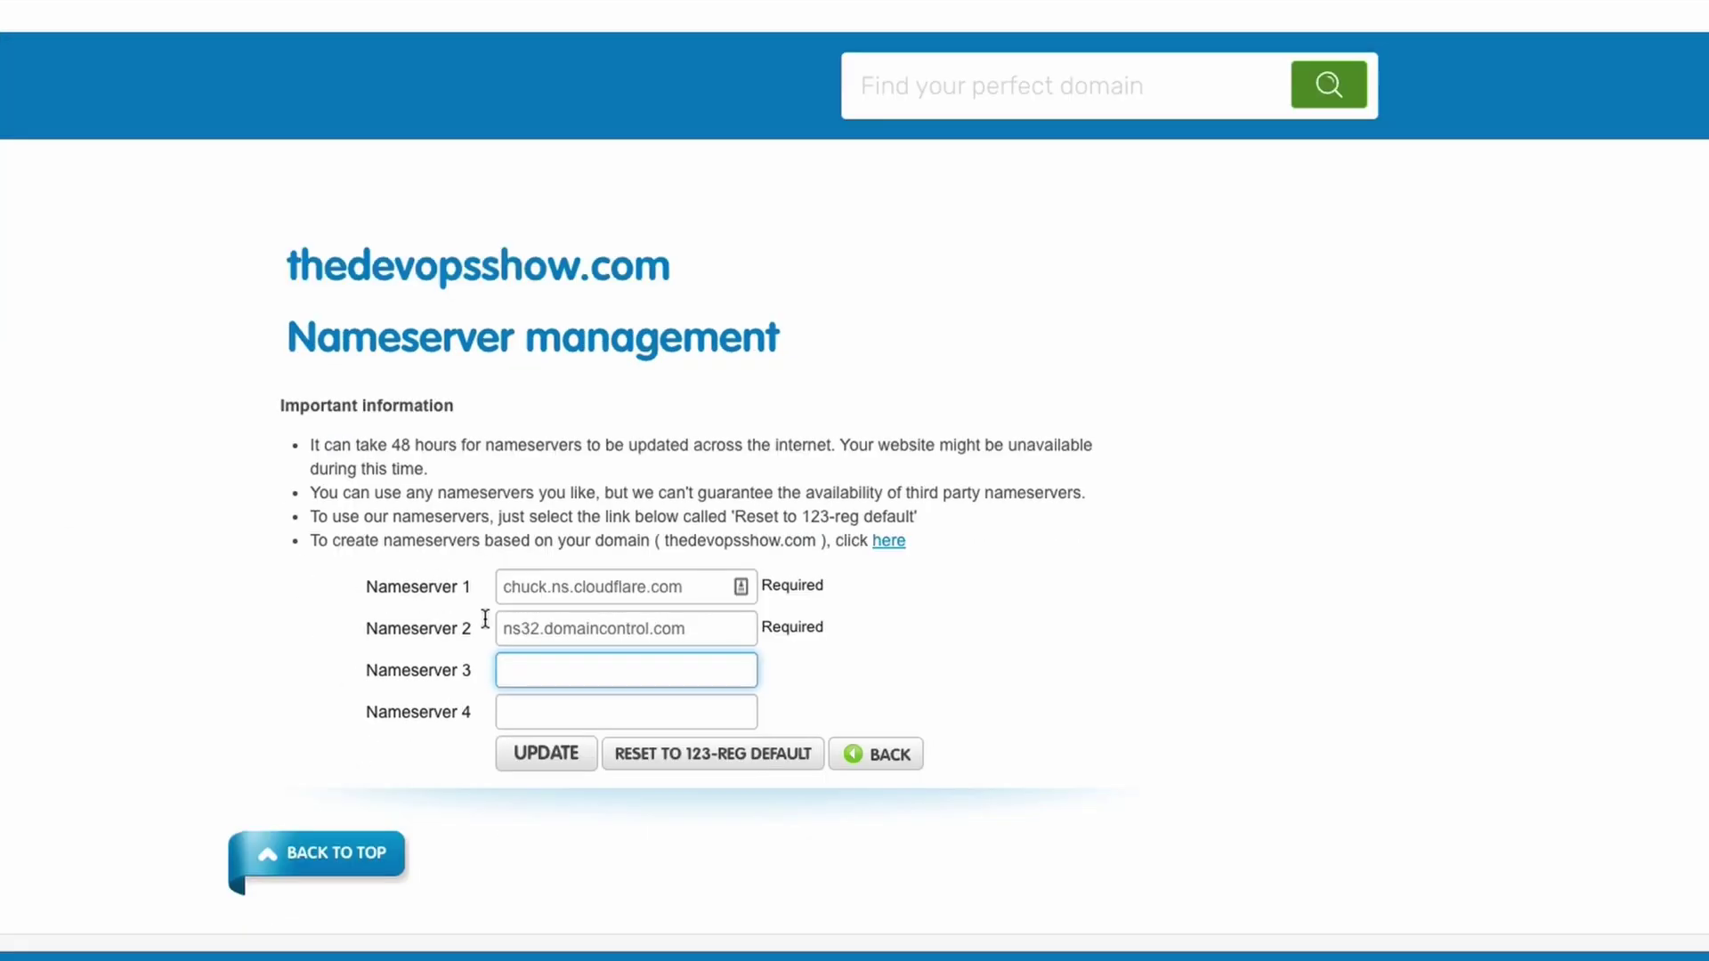
triple_click(560, 640)
right_click(561, 637)
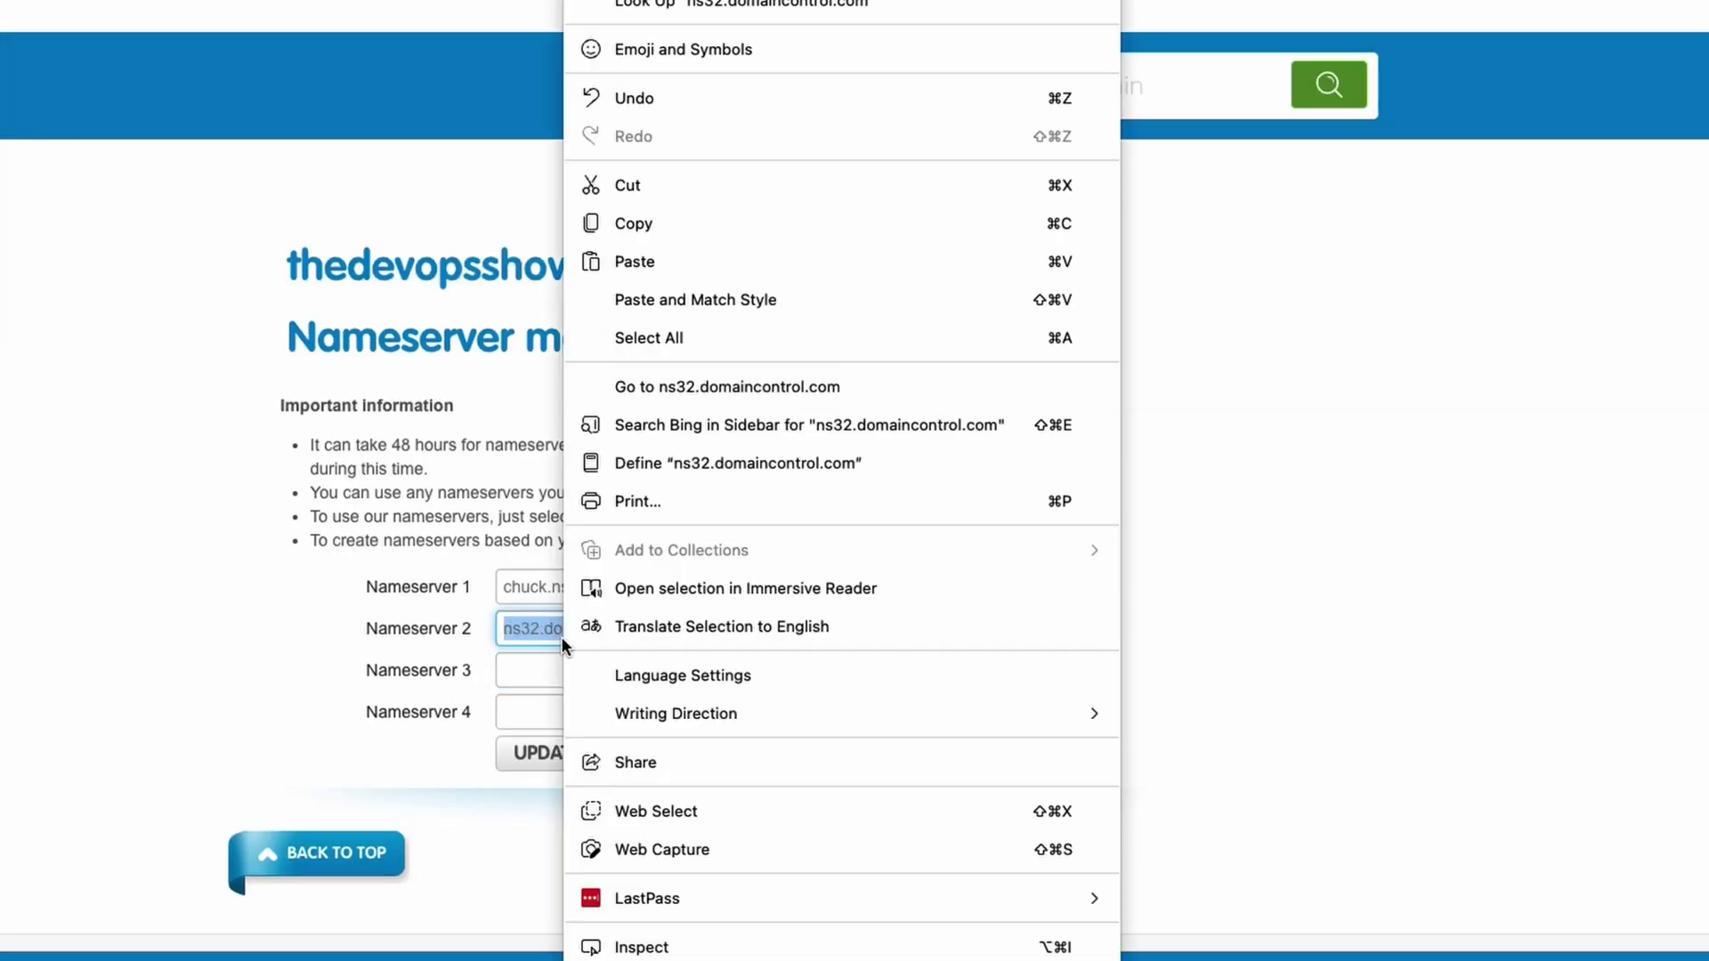
click(617, 277)
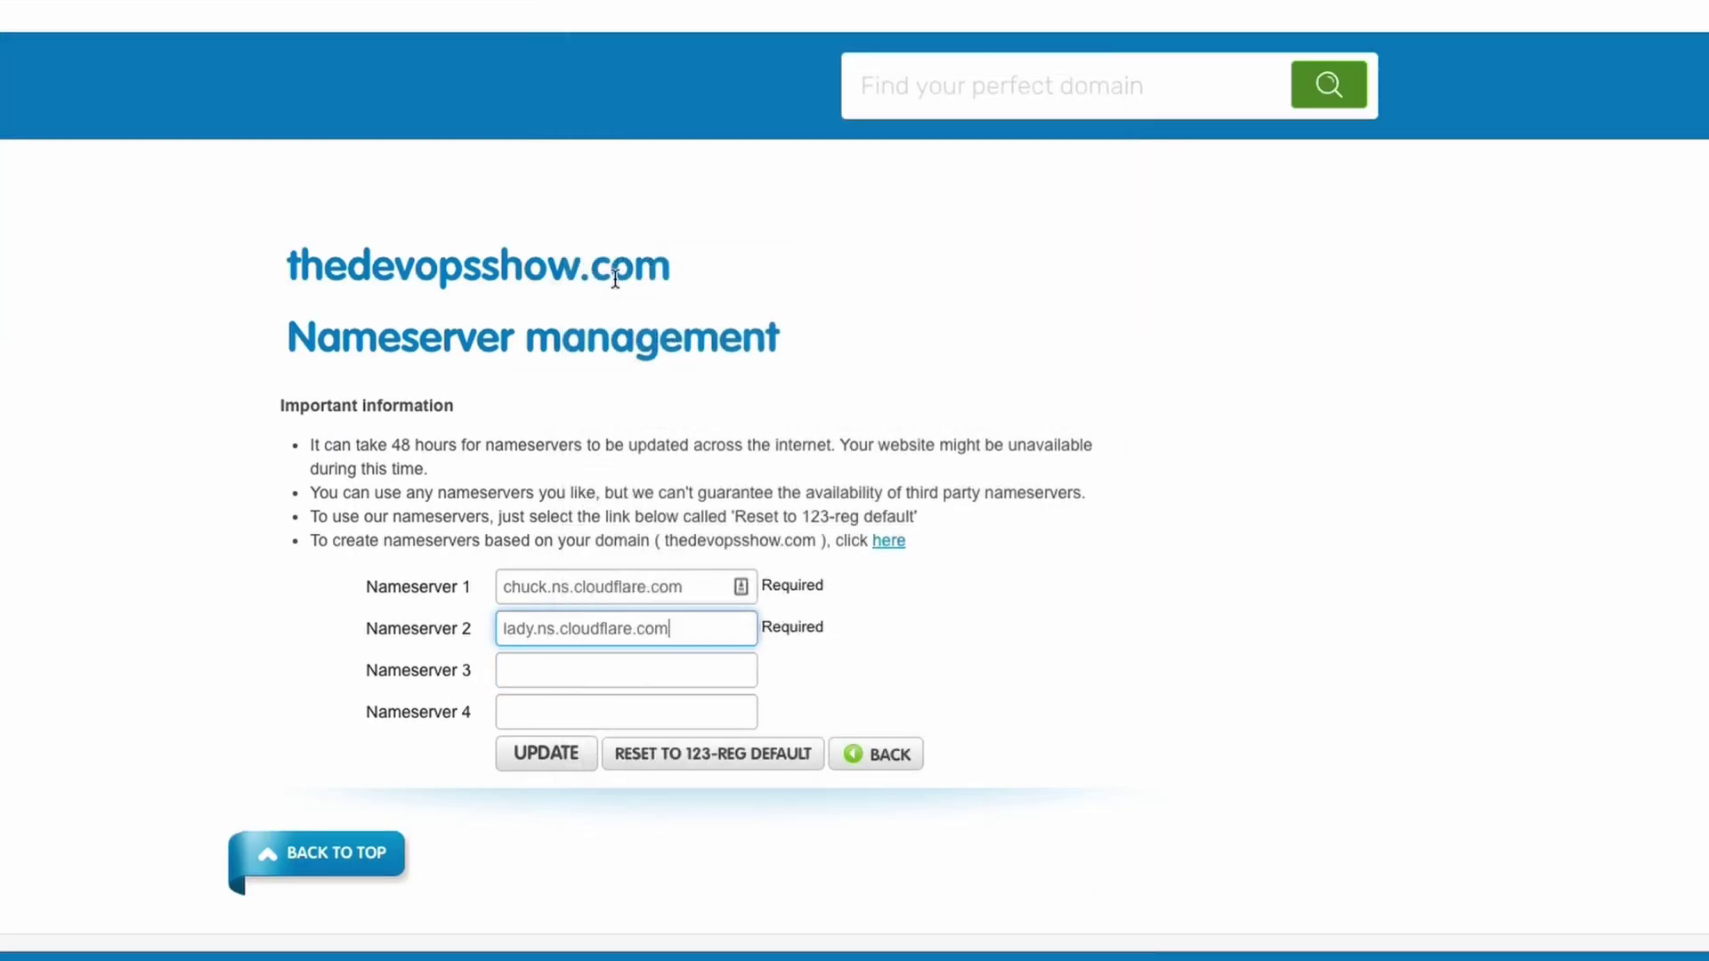
click(572, 755)
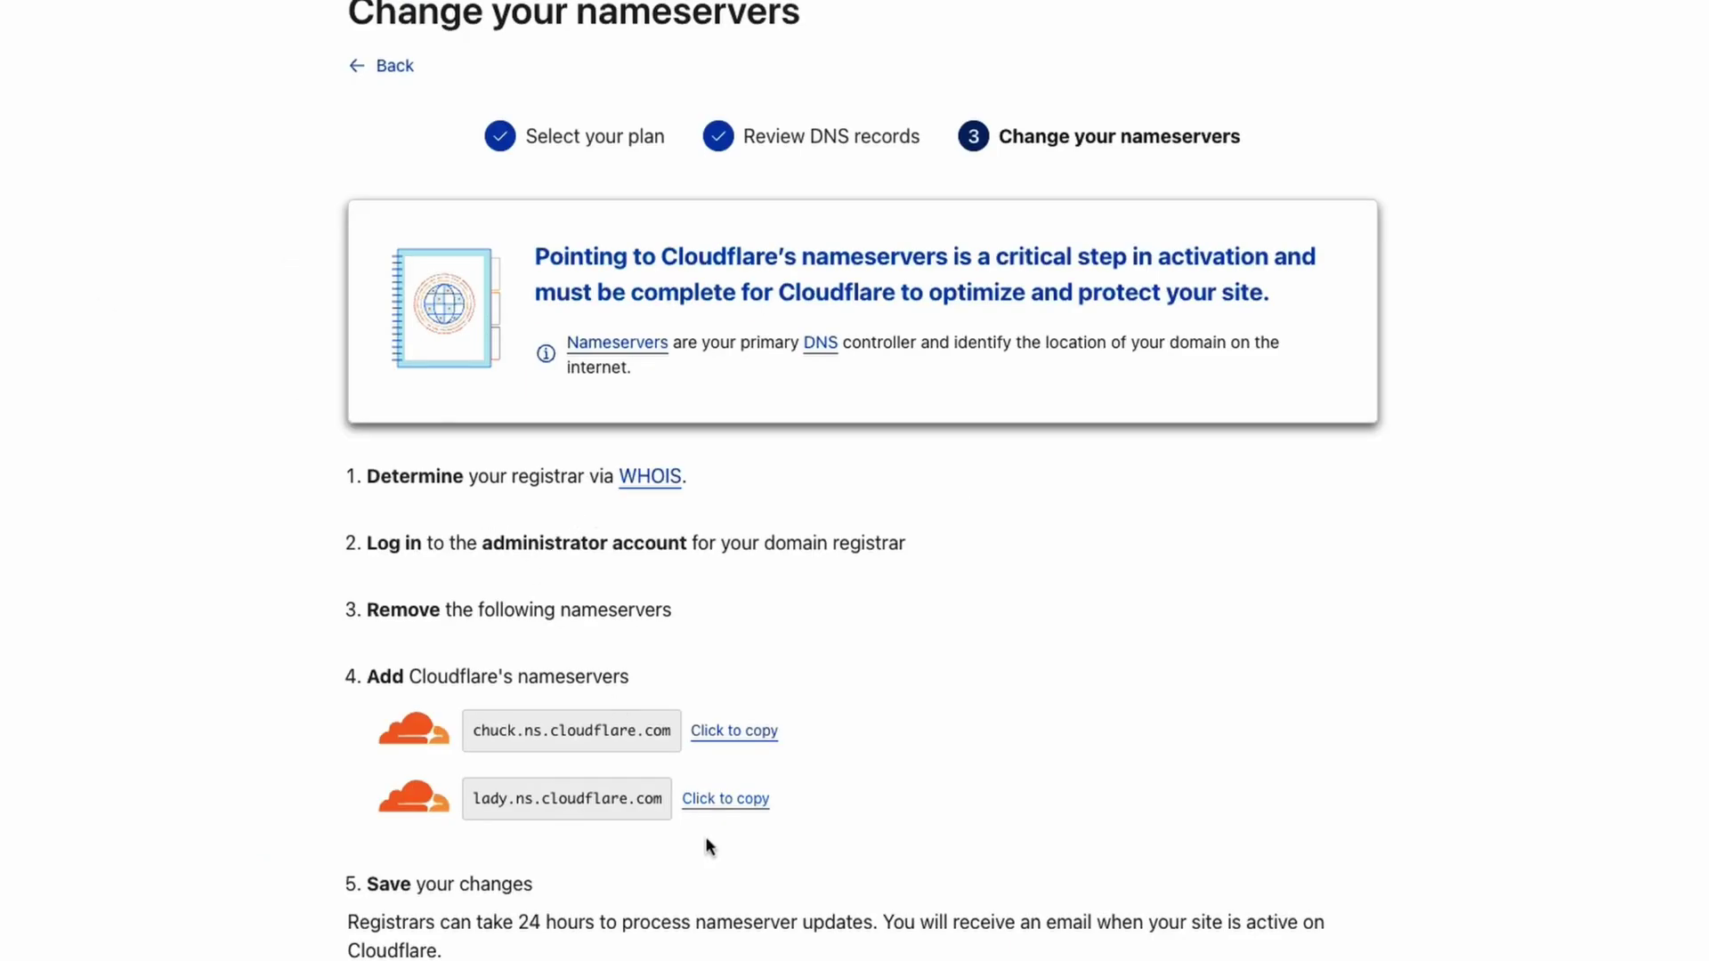
Confirm the nameserver change and defer the Quick Start Guide with Finish later.
scroll(855, 480, down, 1)
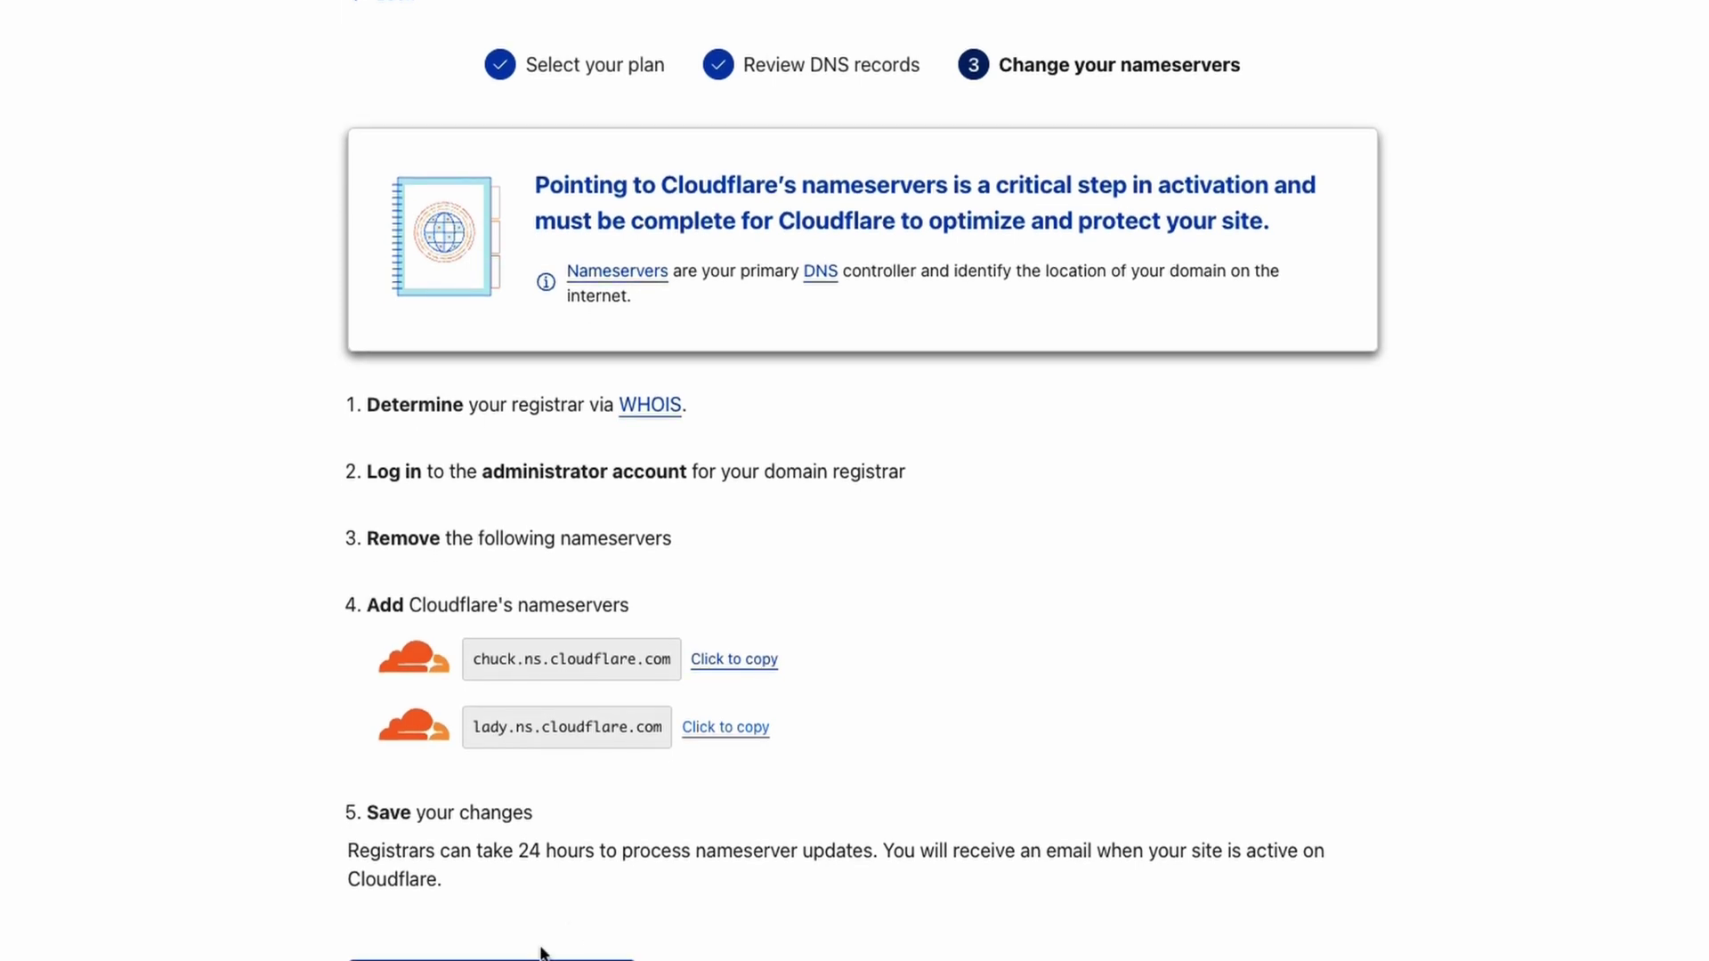
scroll(521, 731, down, 1)
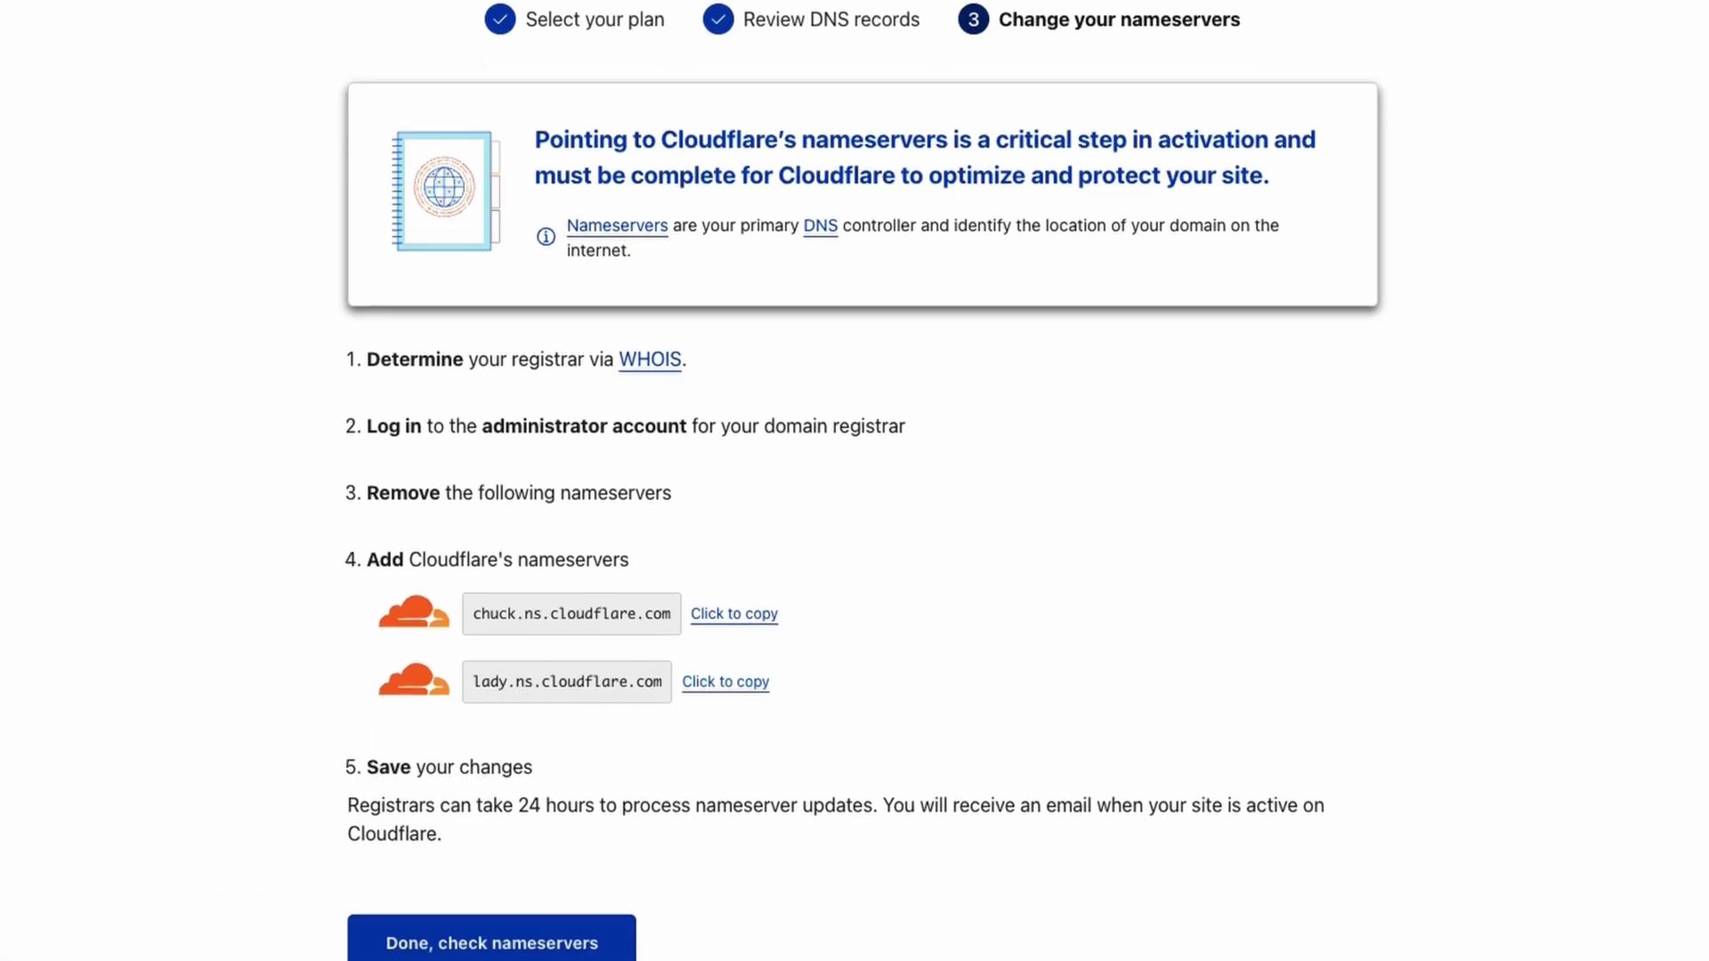
click(492, 942)
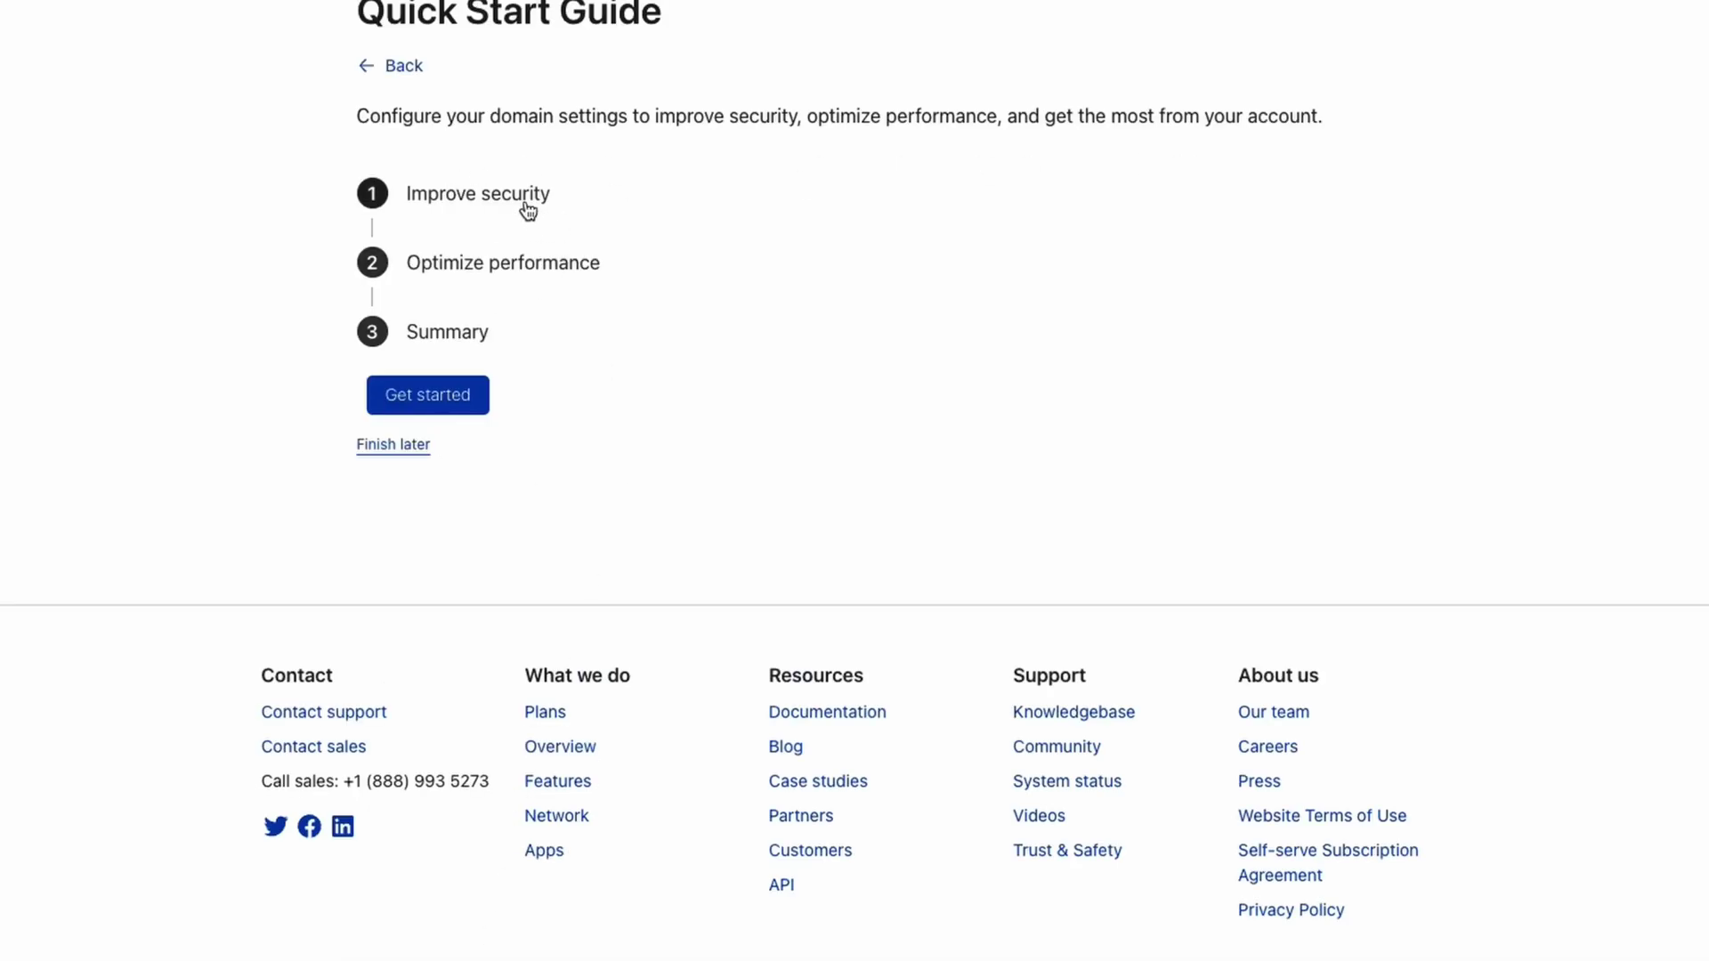
click(408, 452)
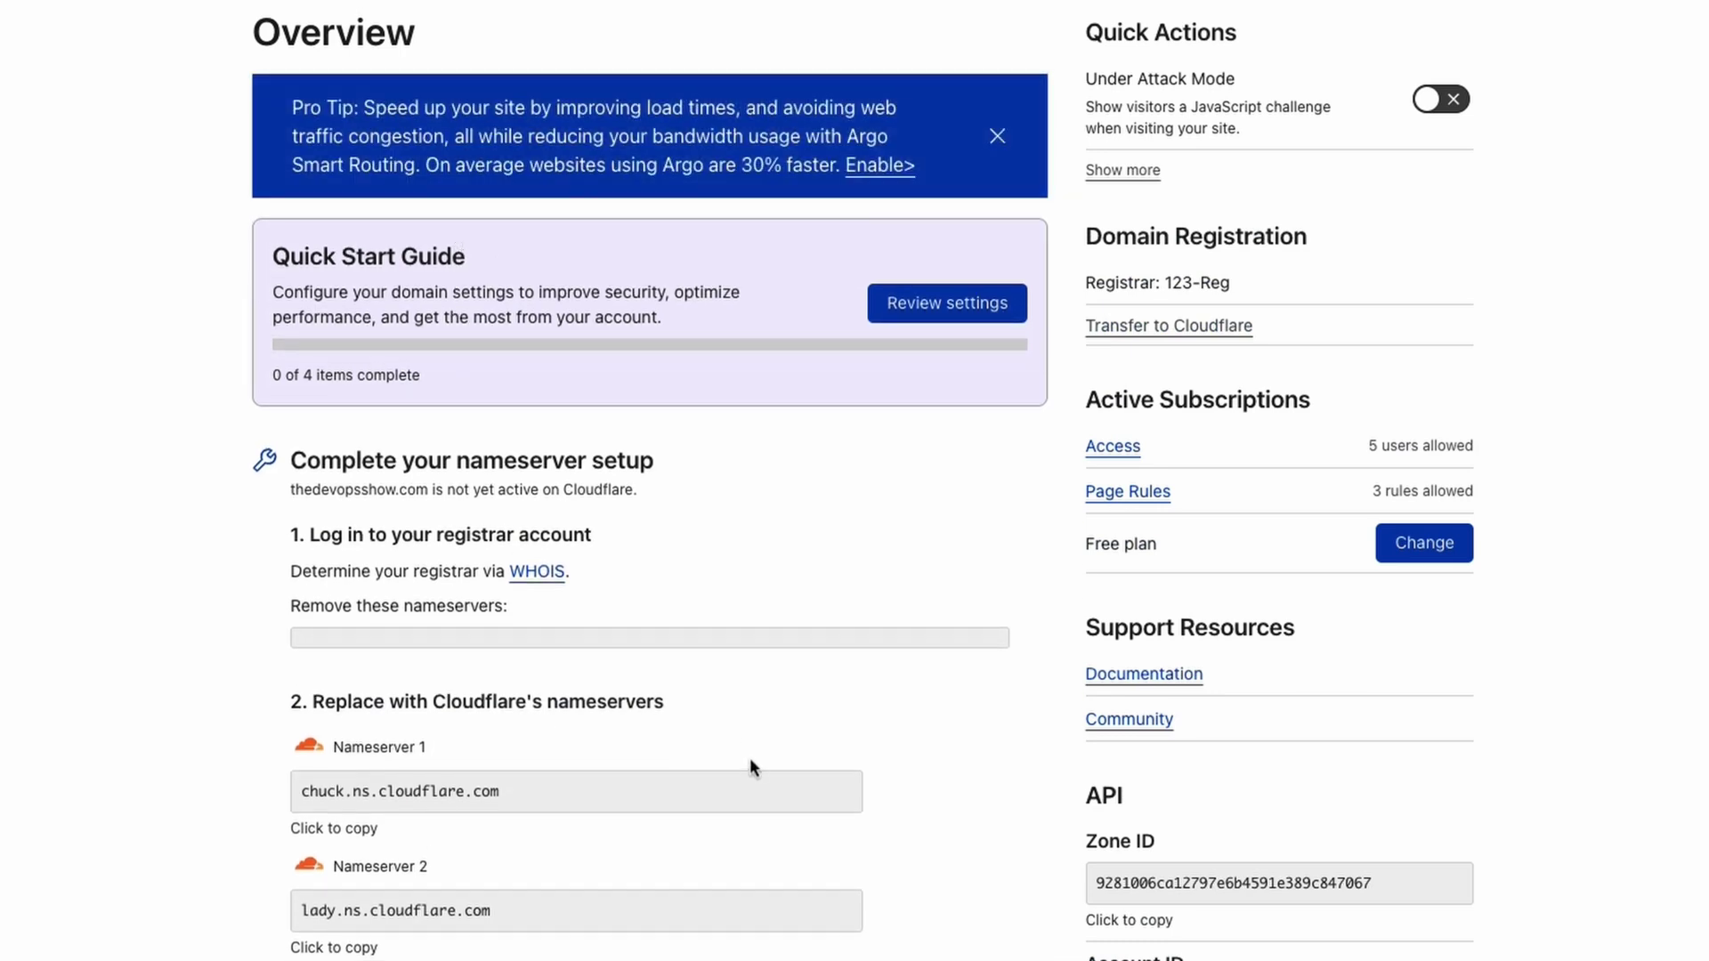
Trigger a manual nameserver check from the Overview page.
scroll(660, 717, down, 3)
click(831, 863)
scroll(763, 756, down, 6)
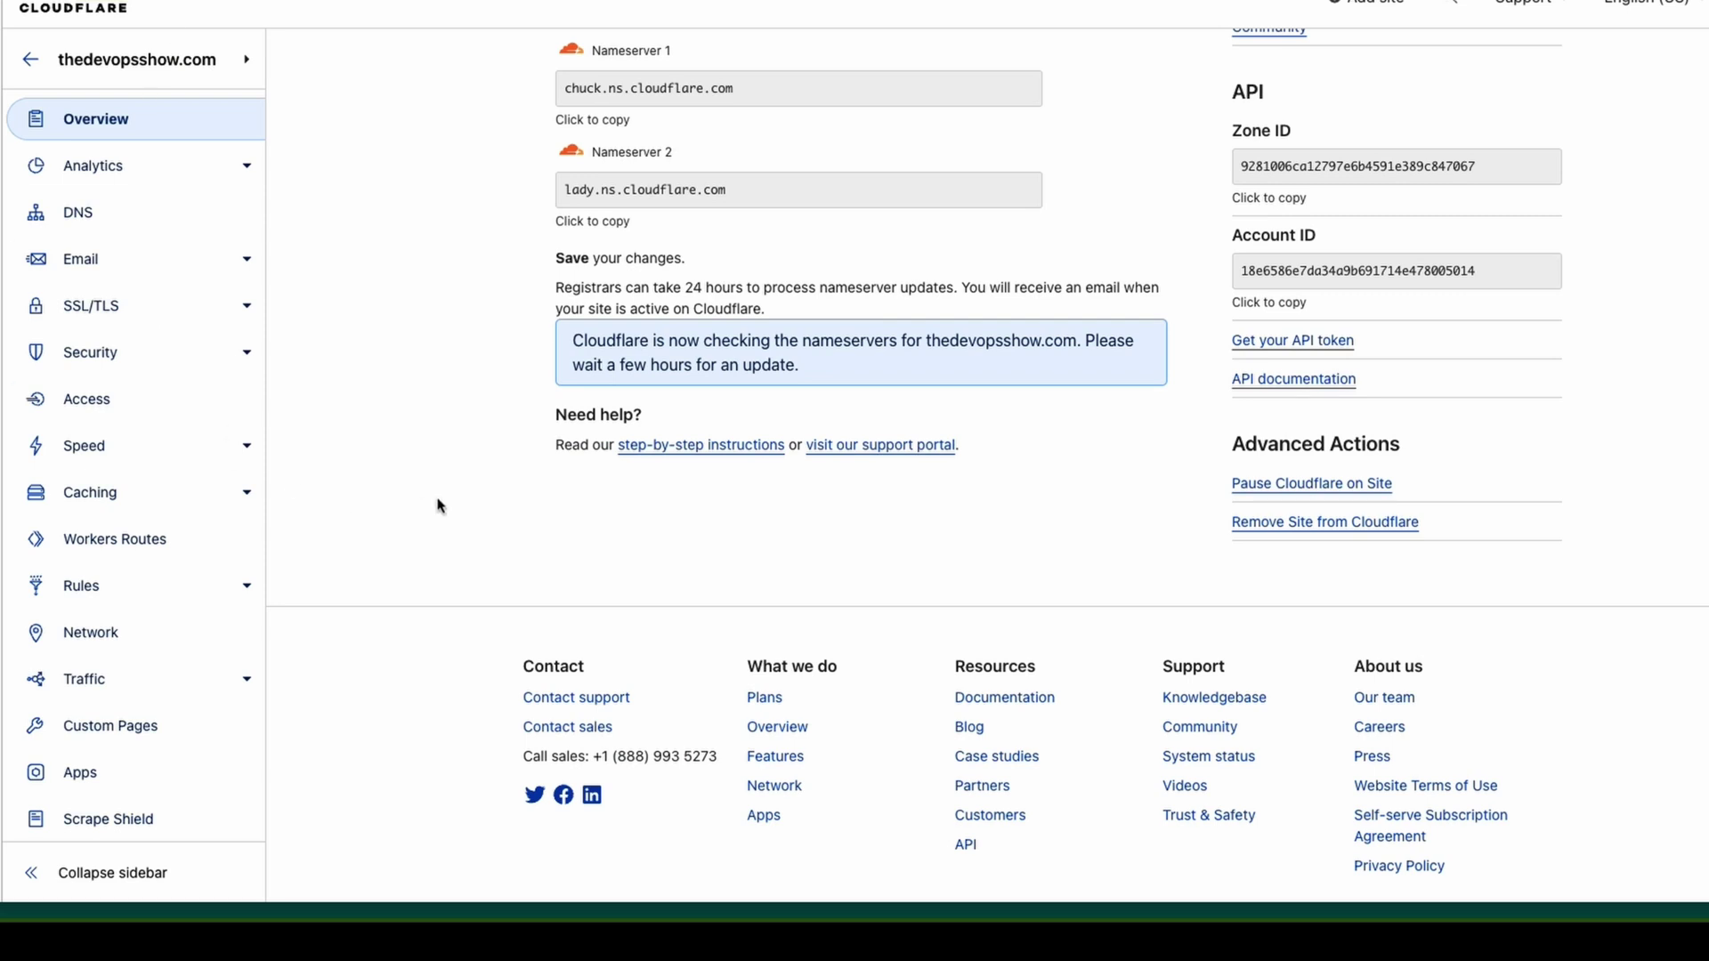
Review the DNS records, opening the wildcard * A record and cancelling without changes.
click(123, 228)
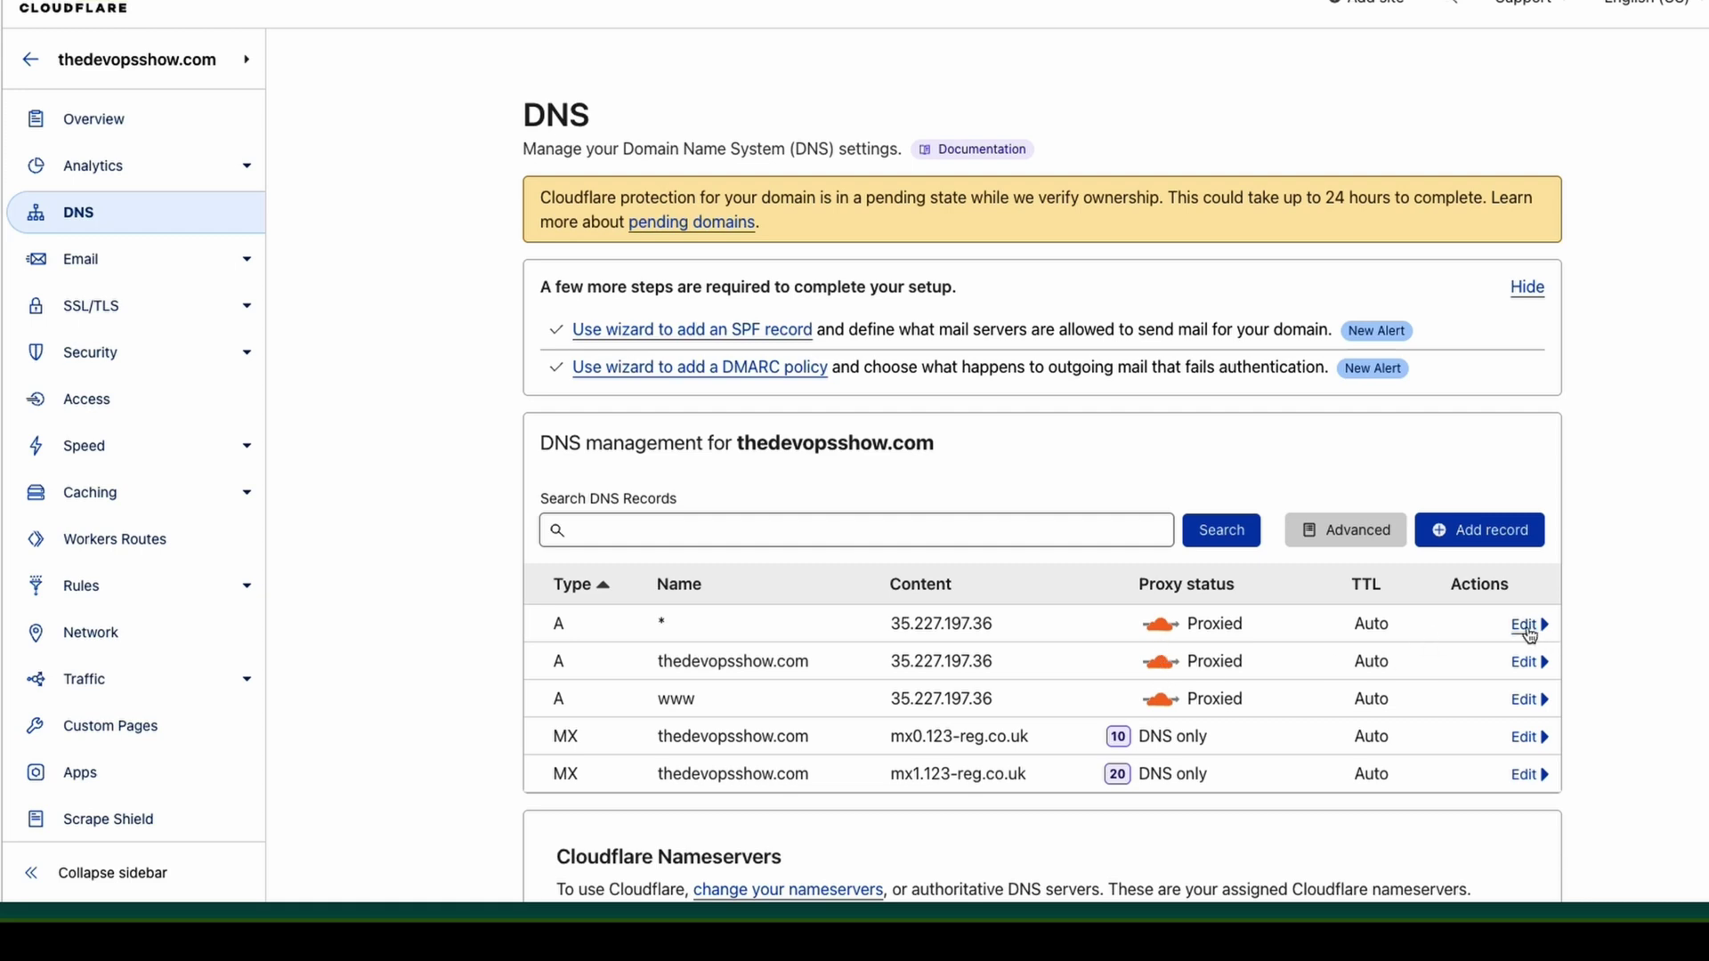
click(1524, 624)
click(1175, 691)
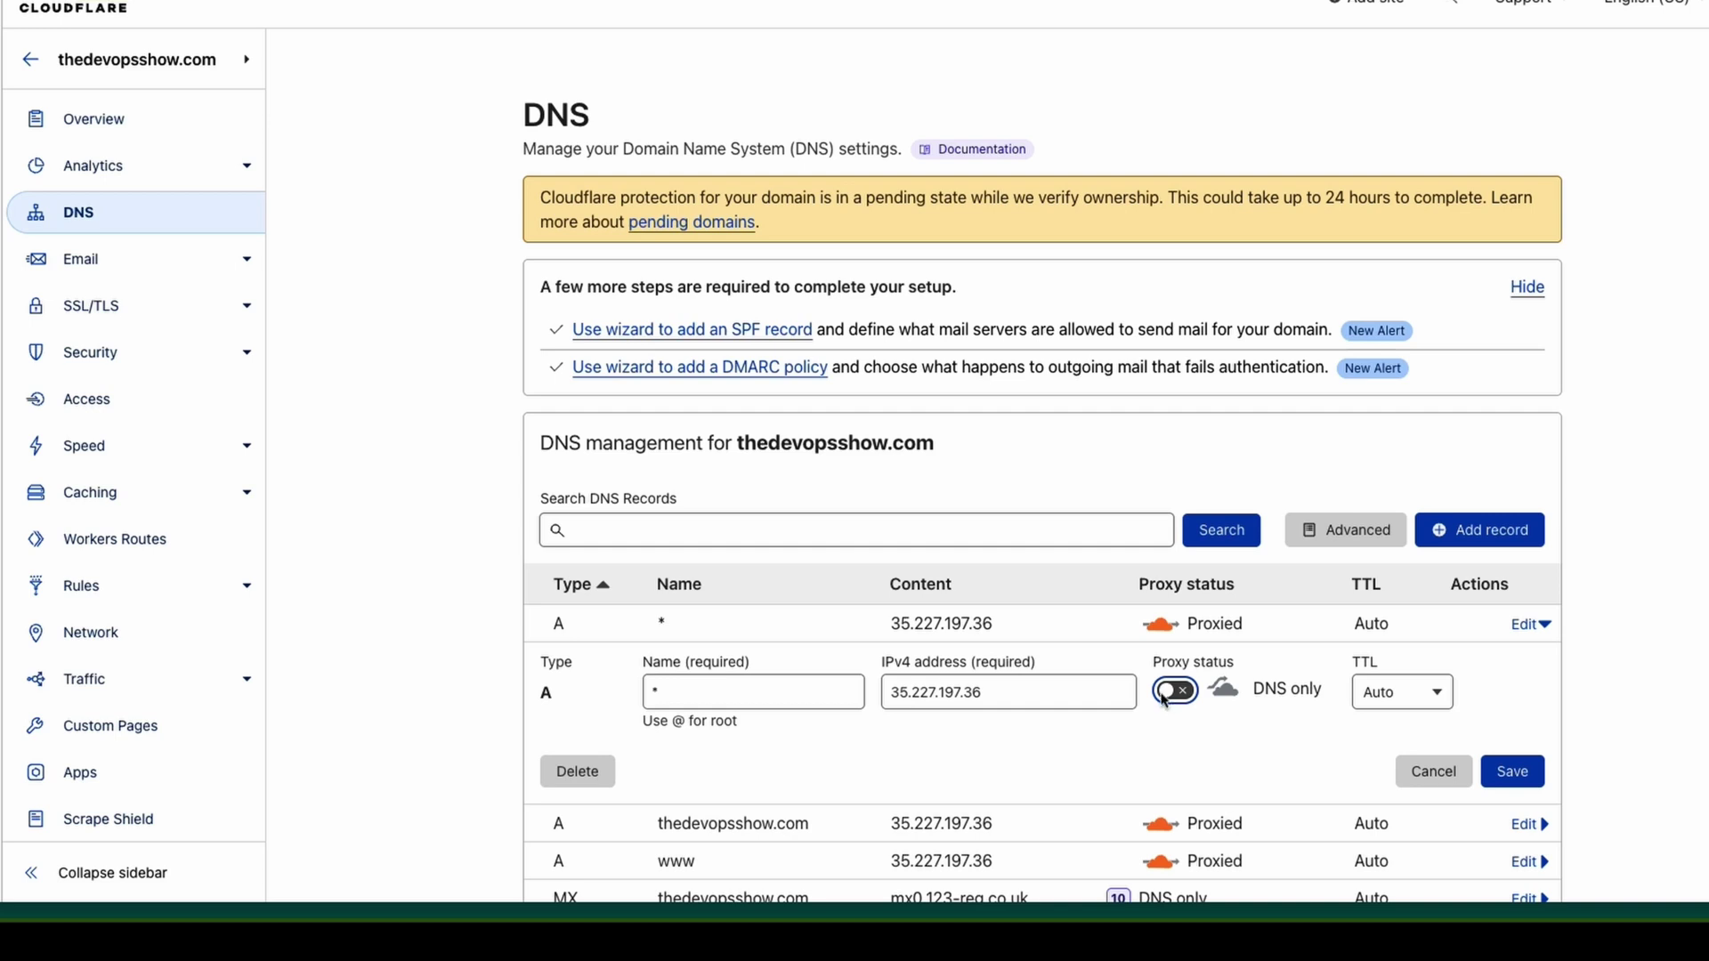
click(1428, 771)
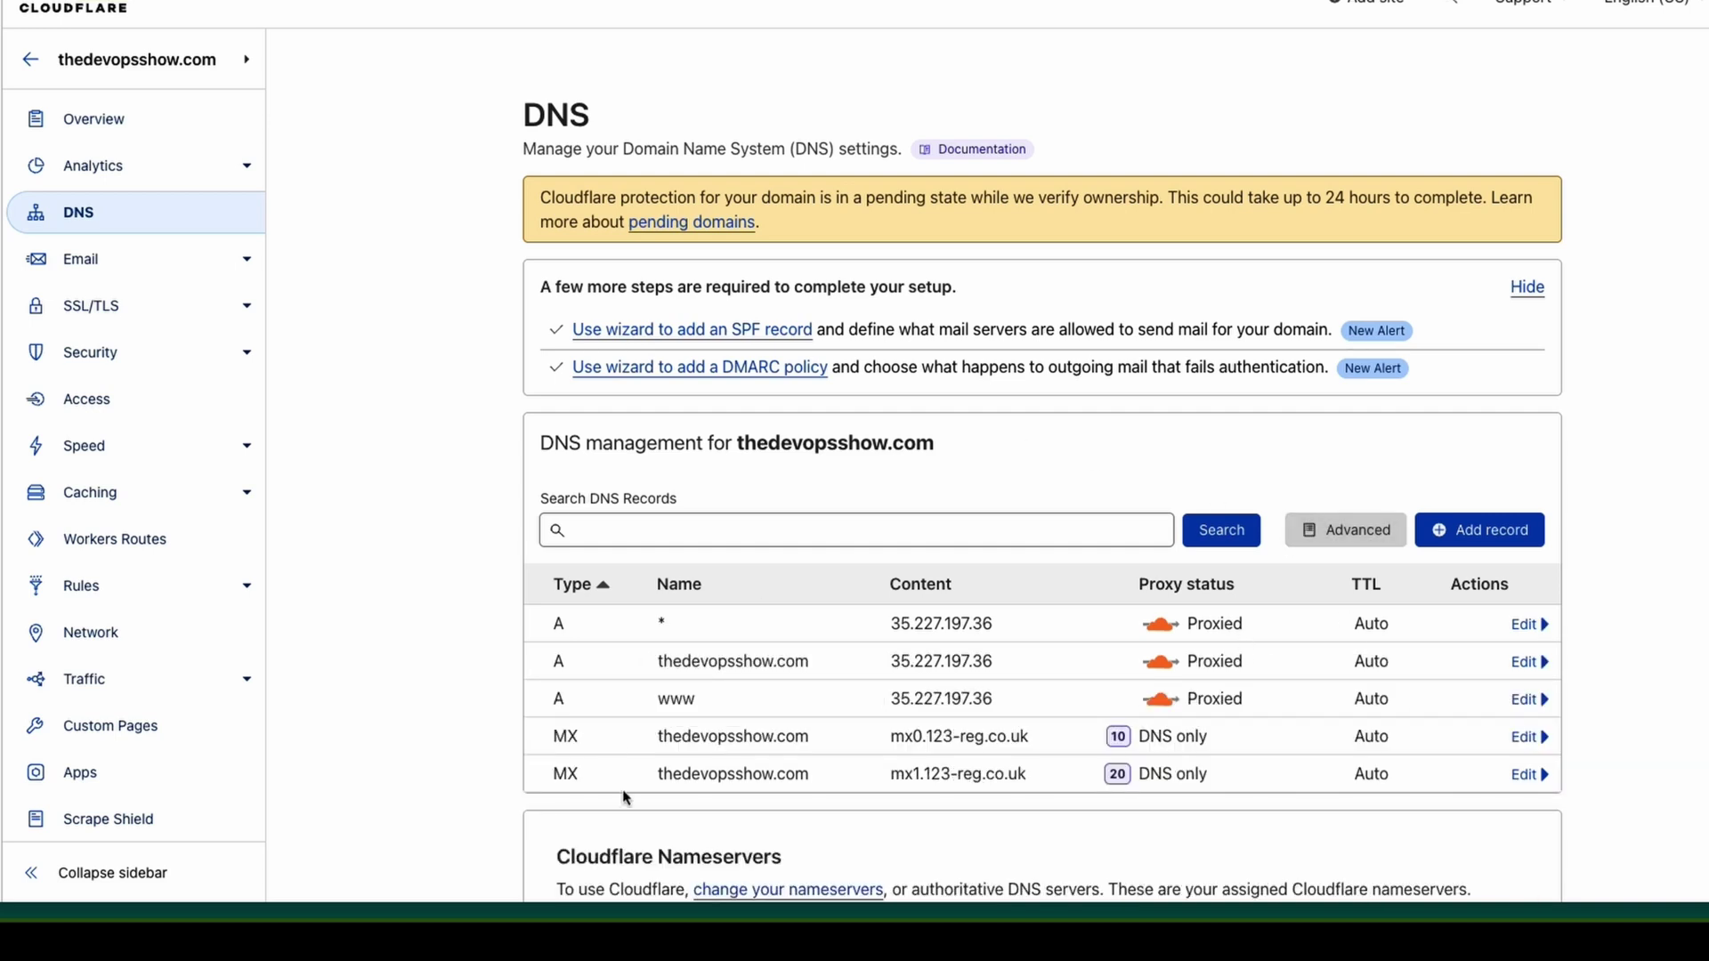
scroll(614, 792, down, 2)
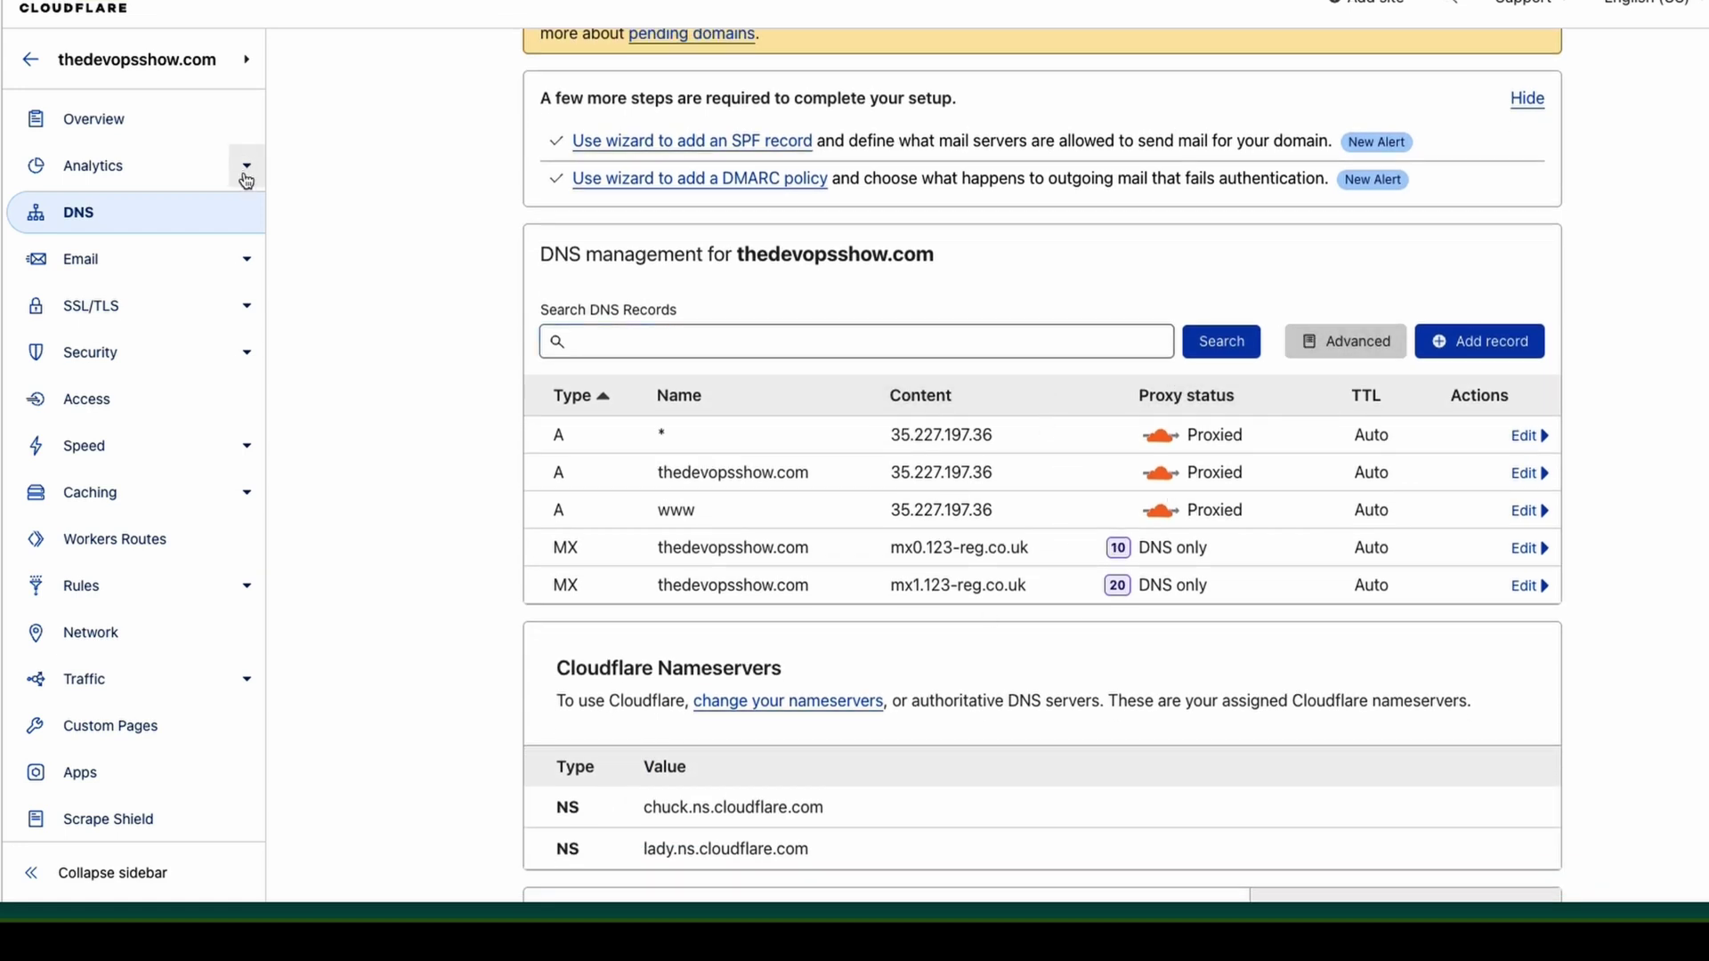
Look over Email Routing, then go to the Area 1 Email Security page.
click(158, 264)
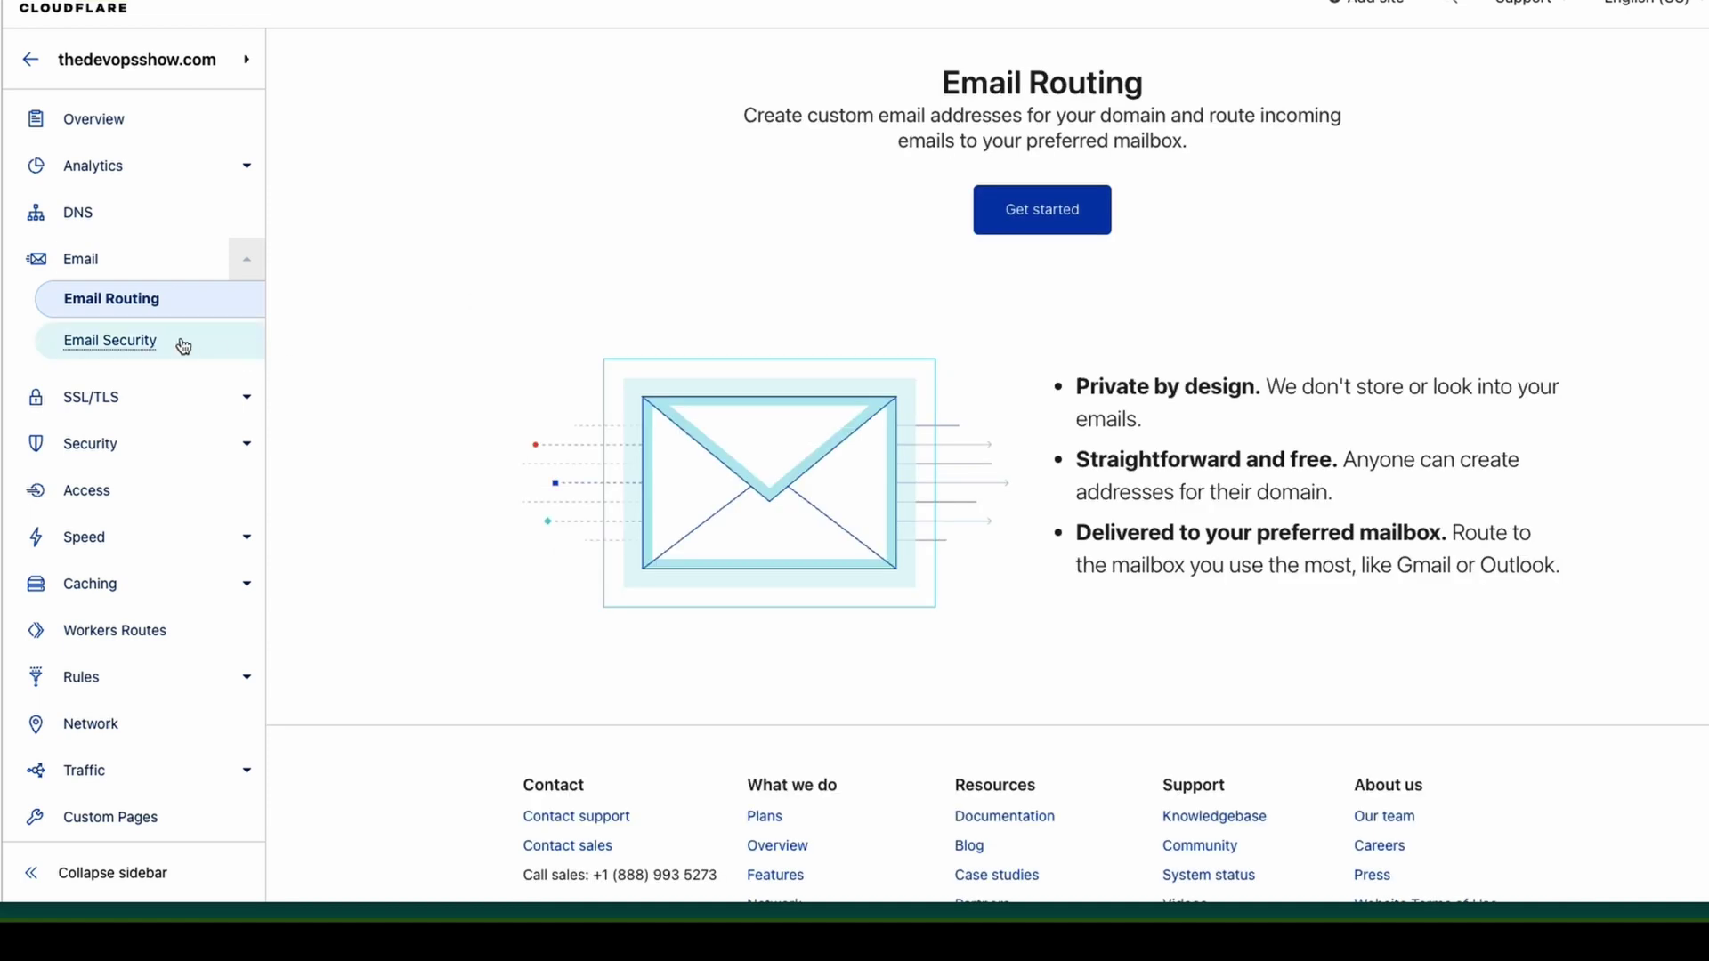
drag(839, 116, 1187, 129)
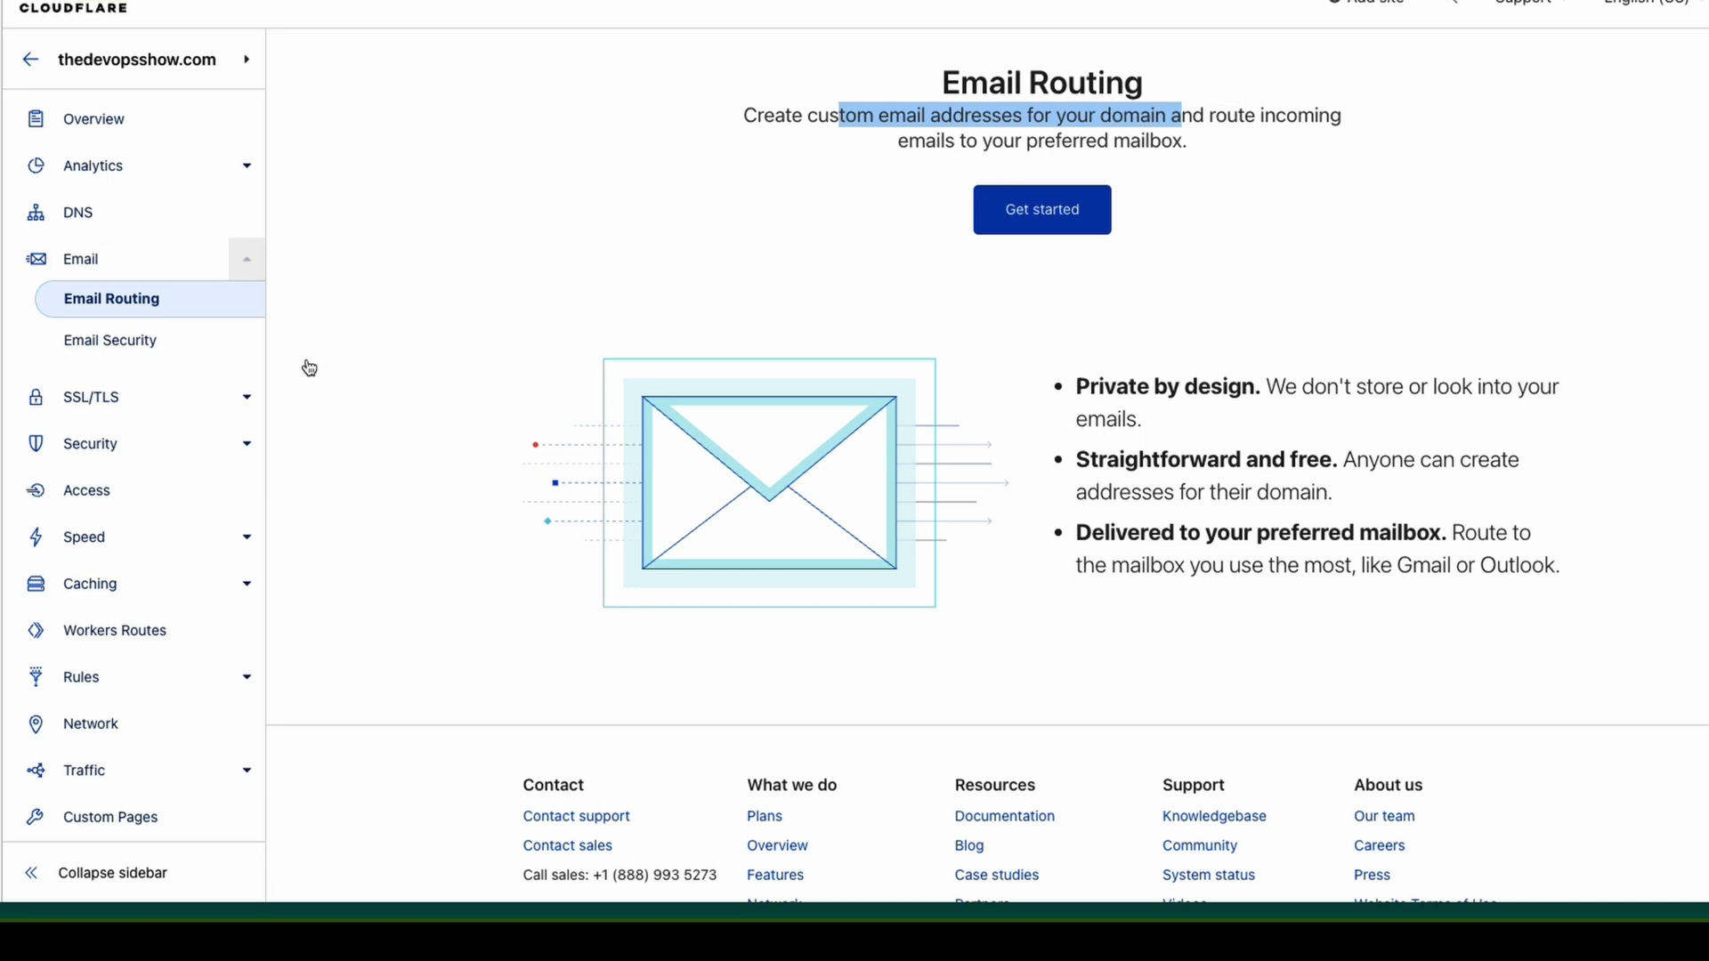
click(183, 353)
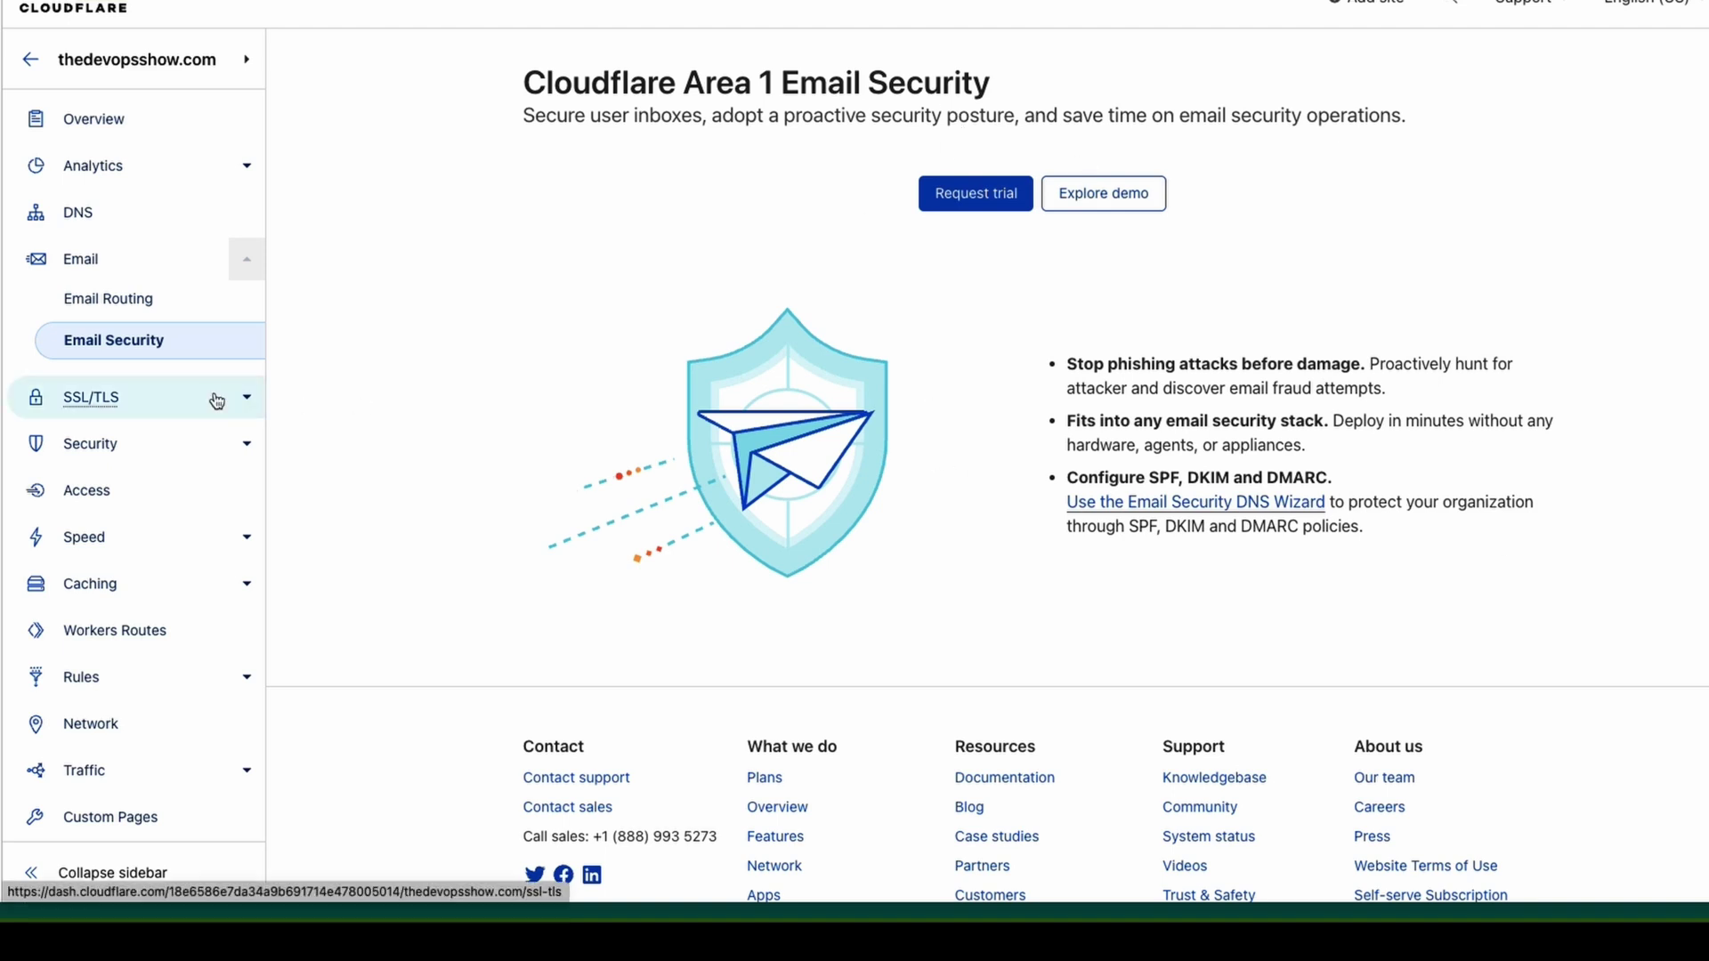
Switch thedevopsshow.com's SSL/TLS encryption mode from Full to Flexible.
click(116, 401)
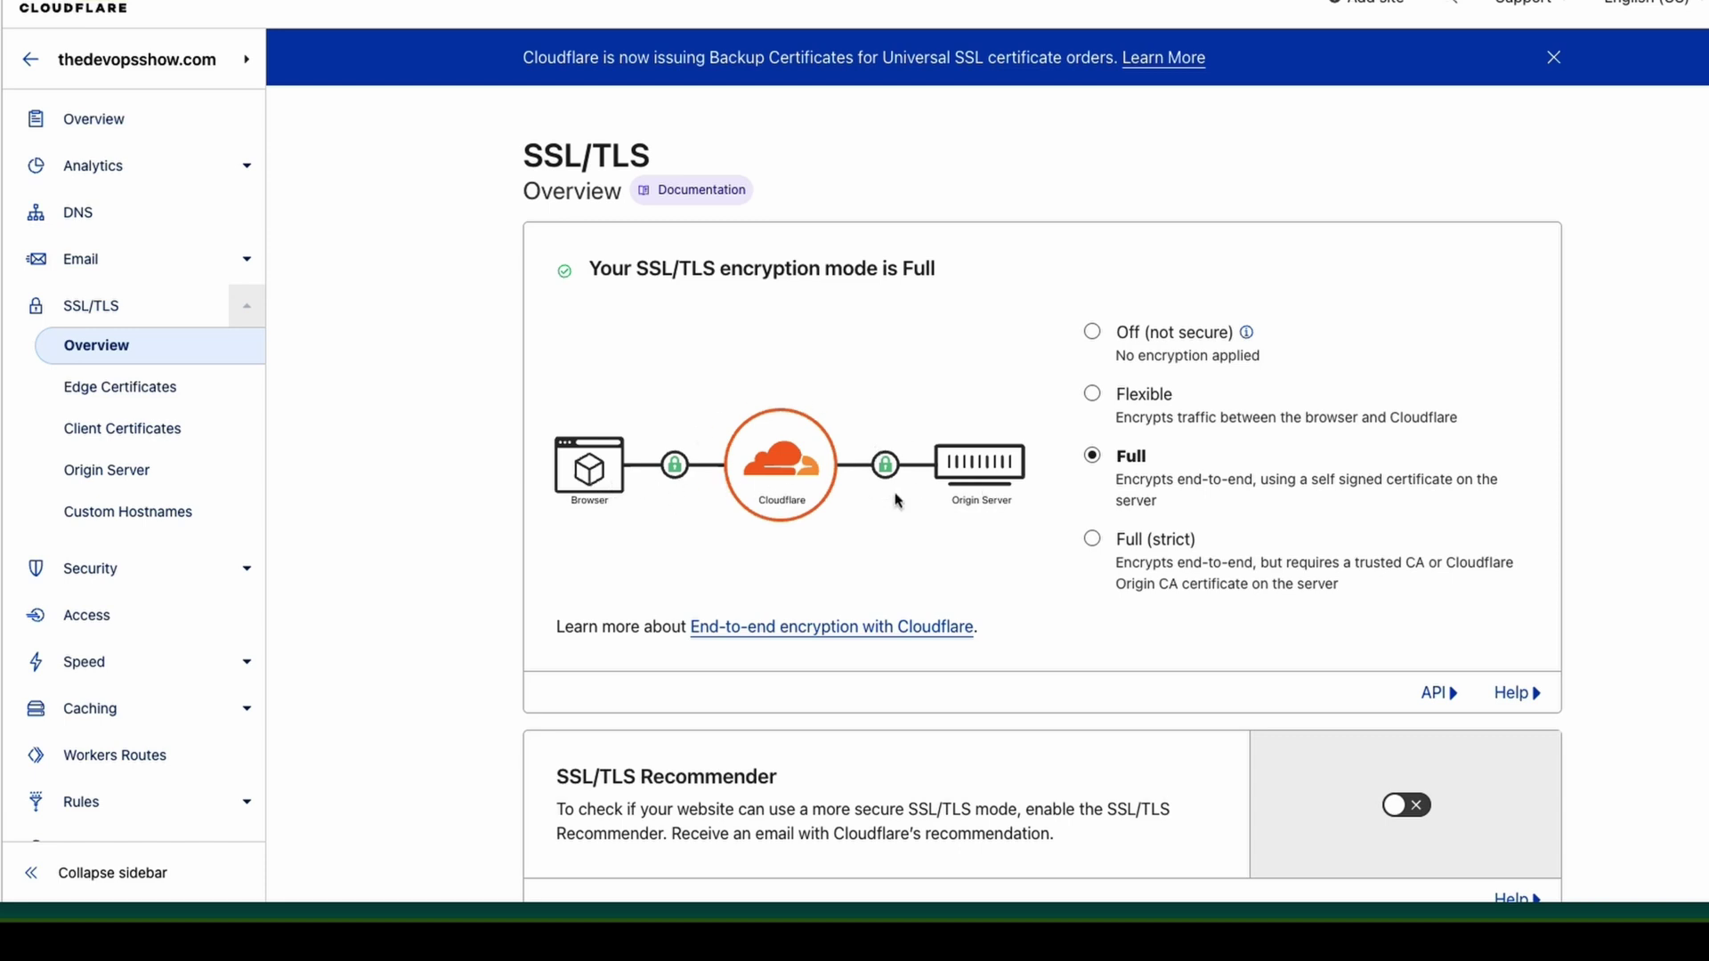
double_click(1148, 397)
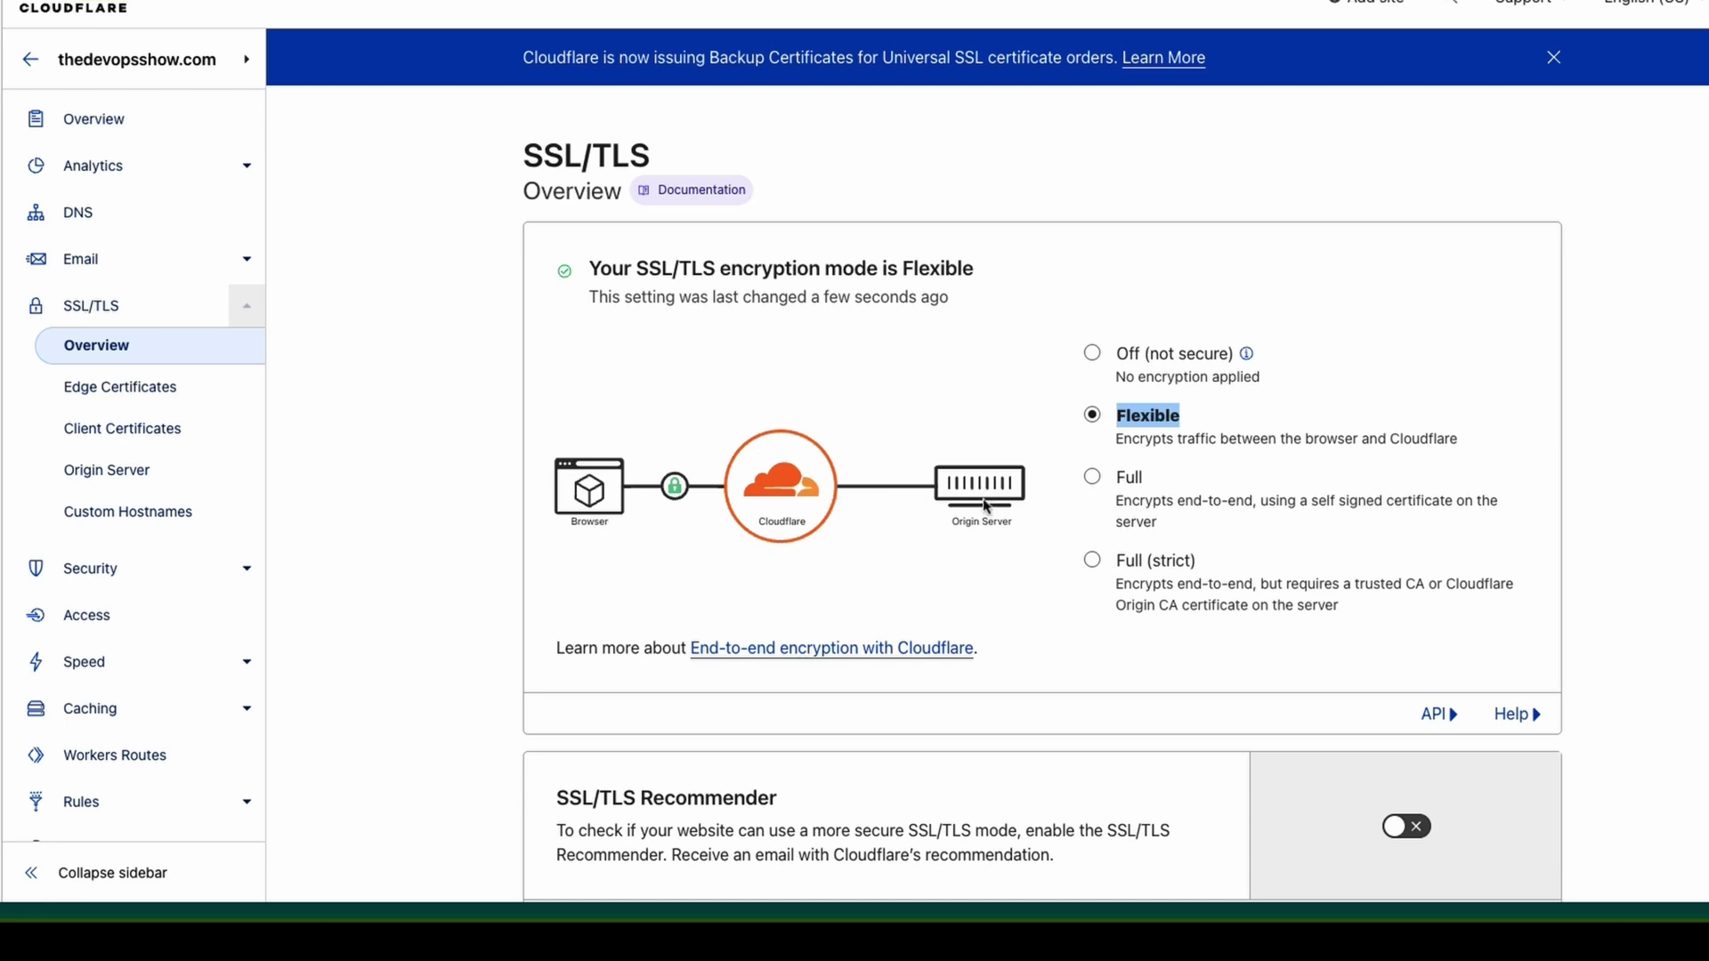
scroll(1105, 639, down, 1)
scroll(1105, 638, down, 4)
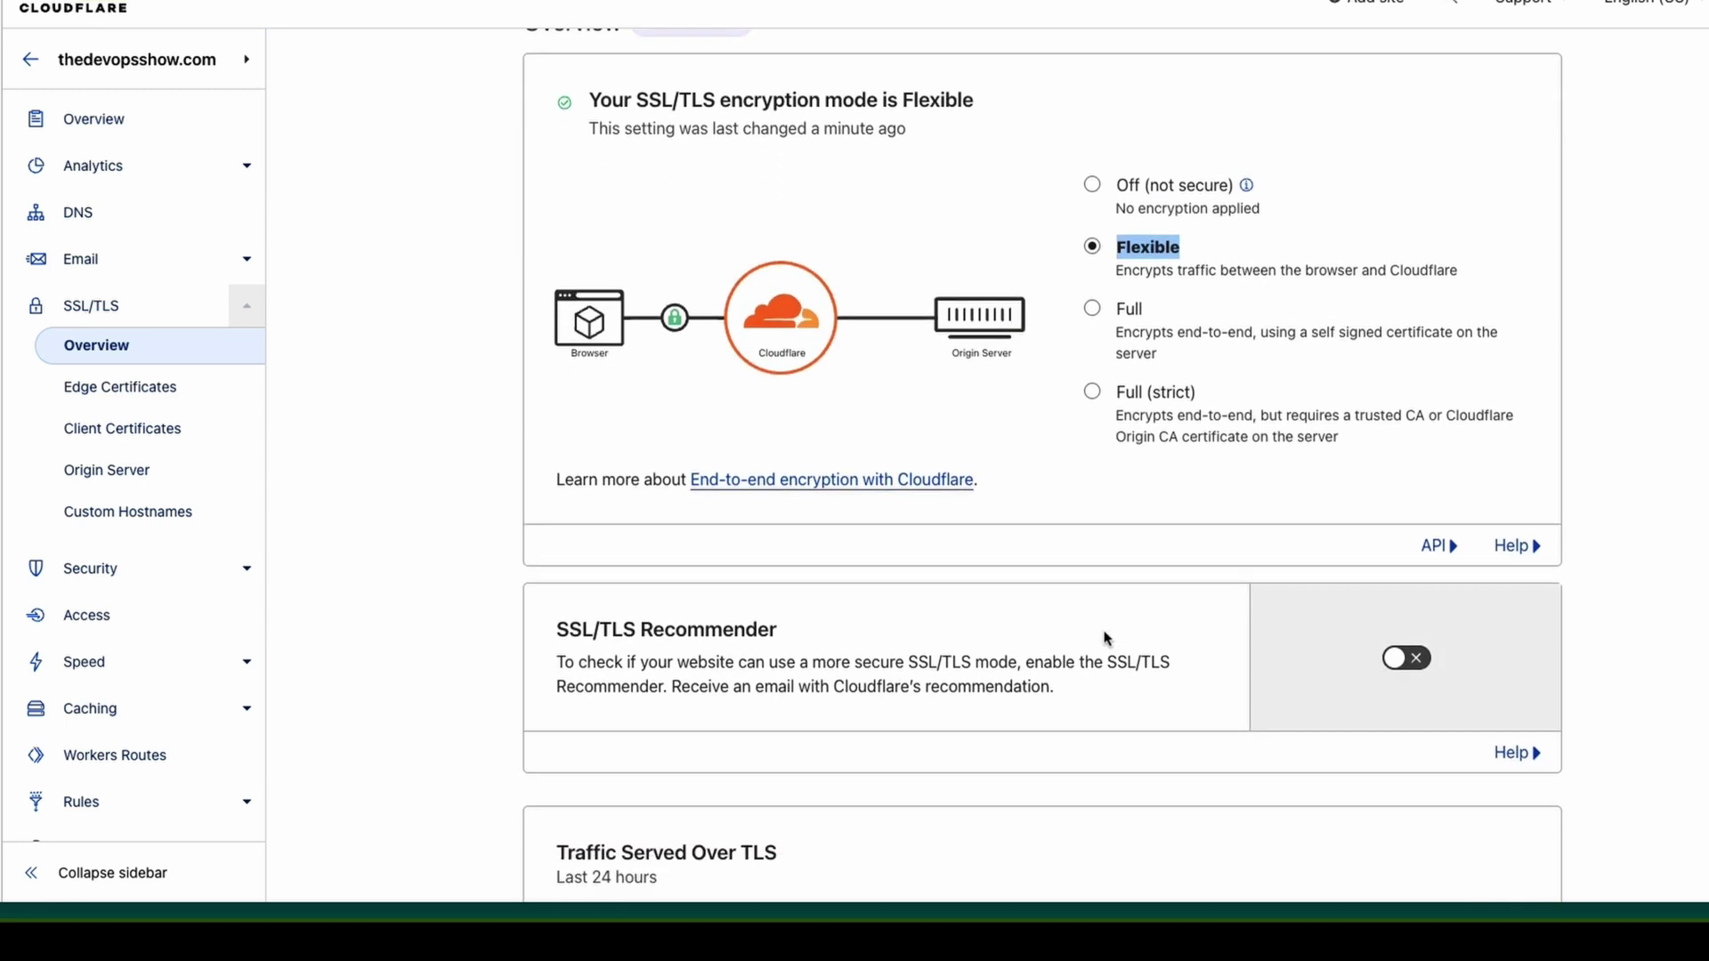
scroll(915, 663, down, 10)
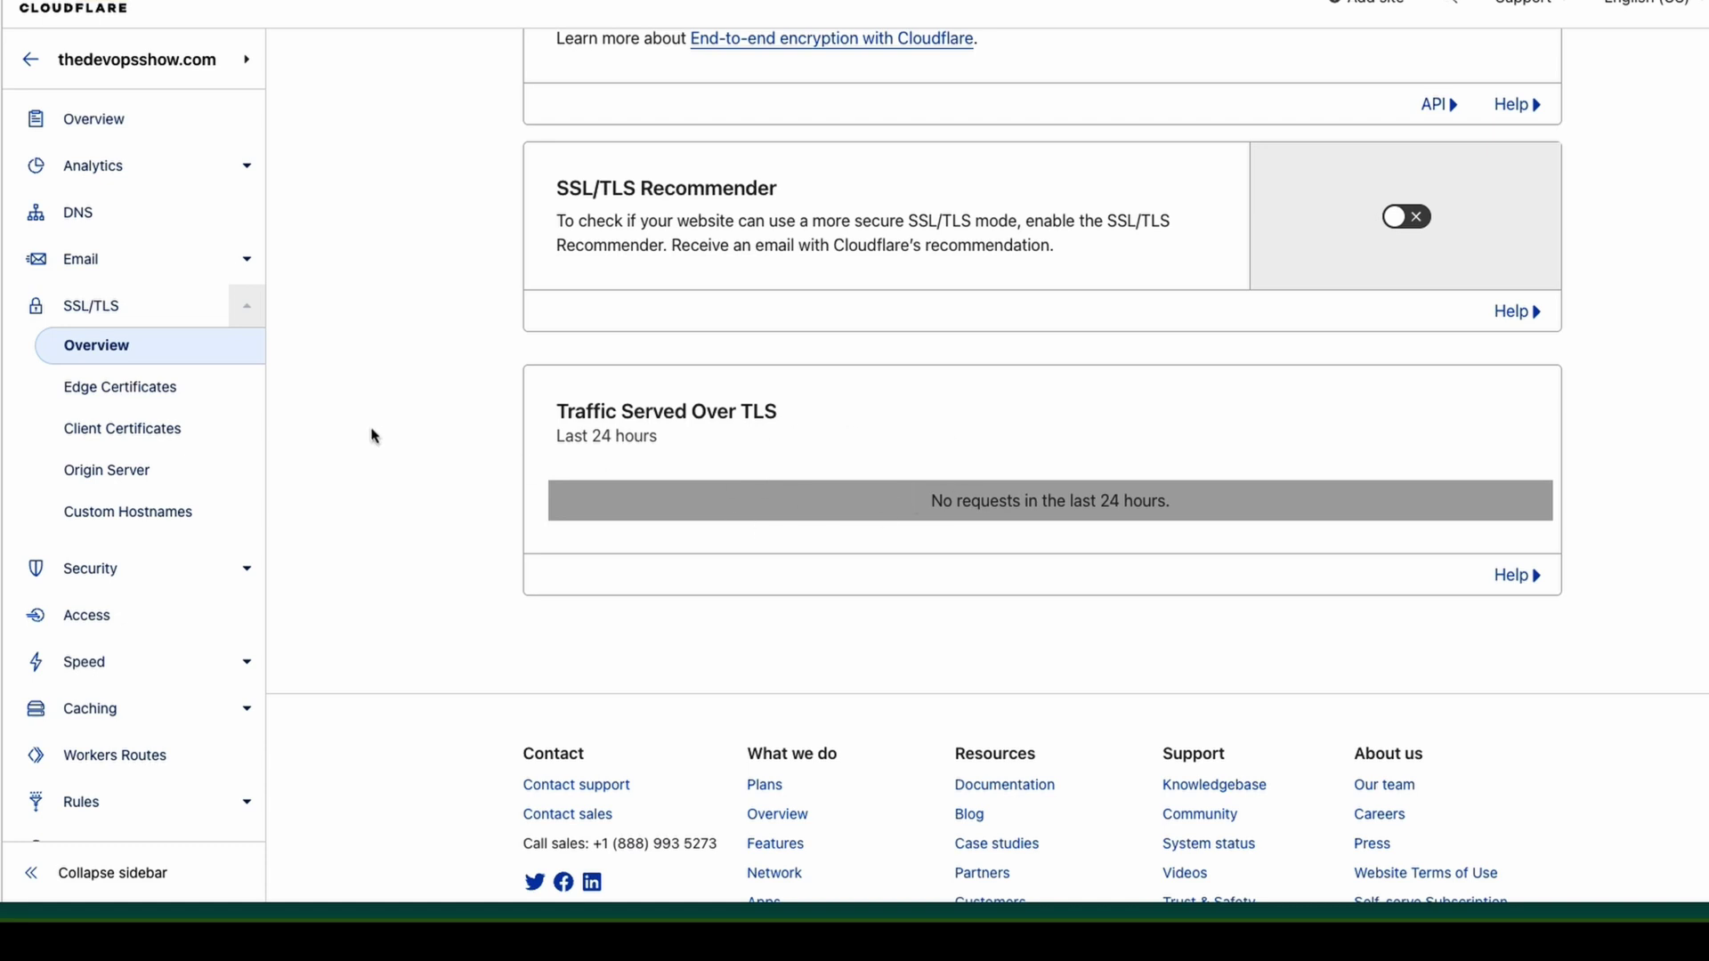
Review the Edge Certificates settings, including TLS 1.3 and Automatic HTTPS Rewrites, without changes.
click(143, 406)
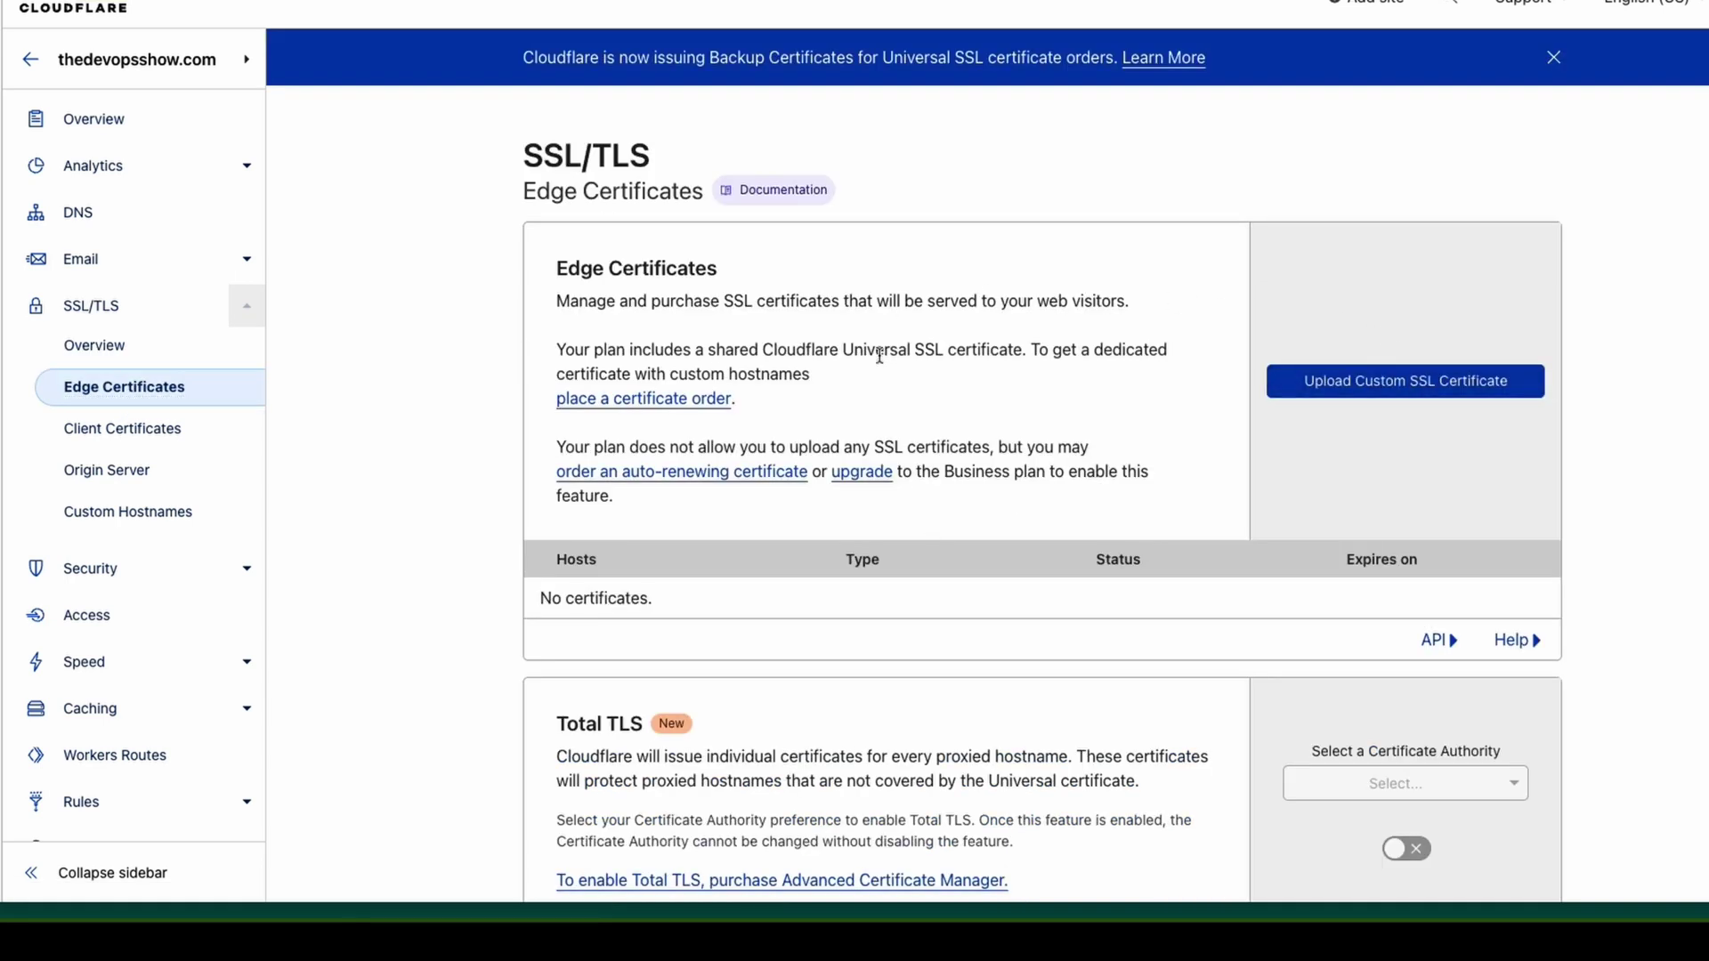
scroll(881, 647, down, 2)
scroll(881, 647, down, 3)
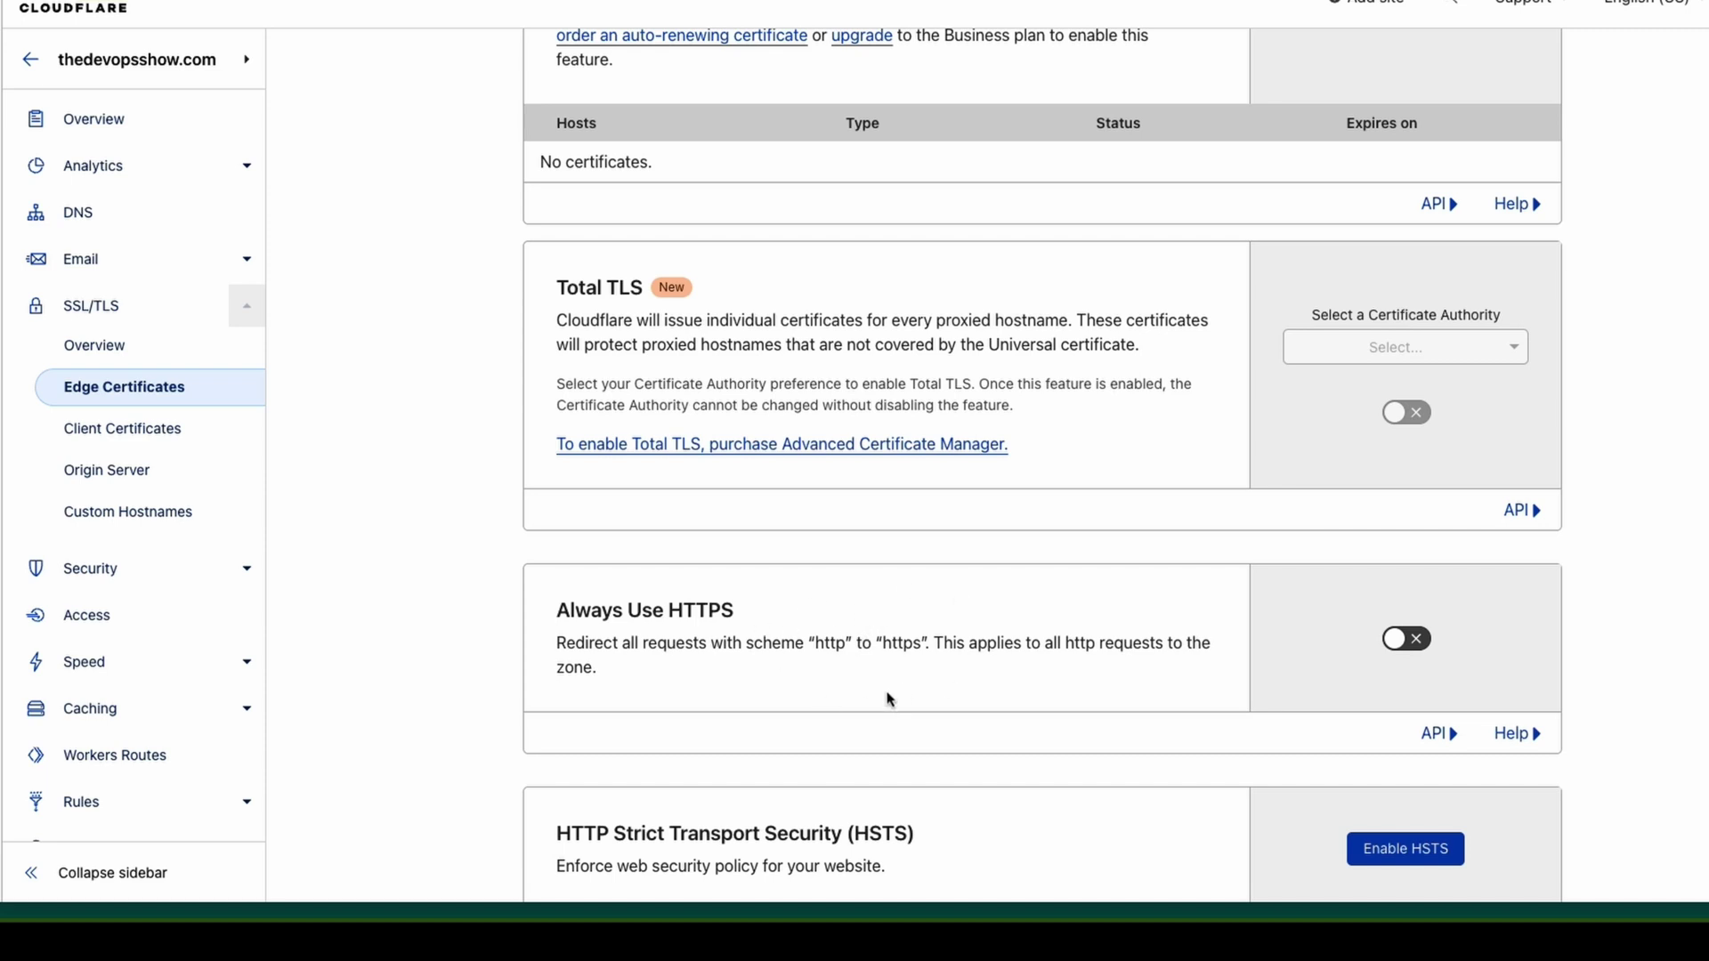
scroll(890, 700, down, 1)
scroll(836, 650, down, 2)
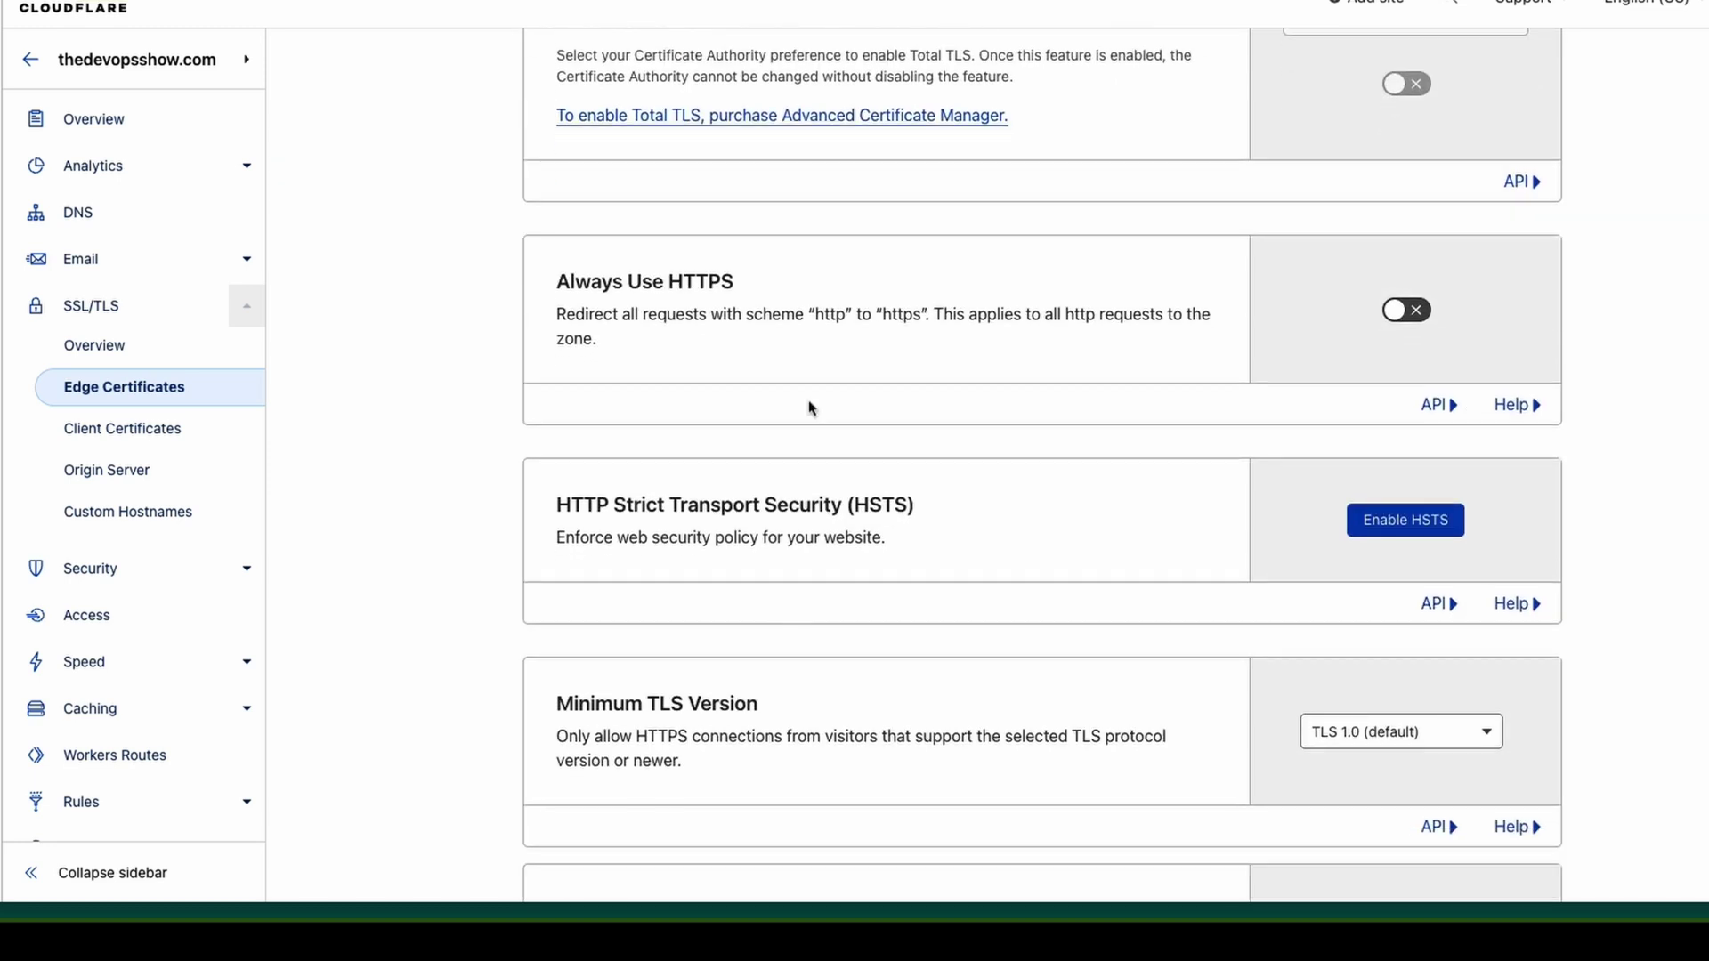
scroll(892, 655, down, 2)
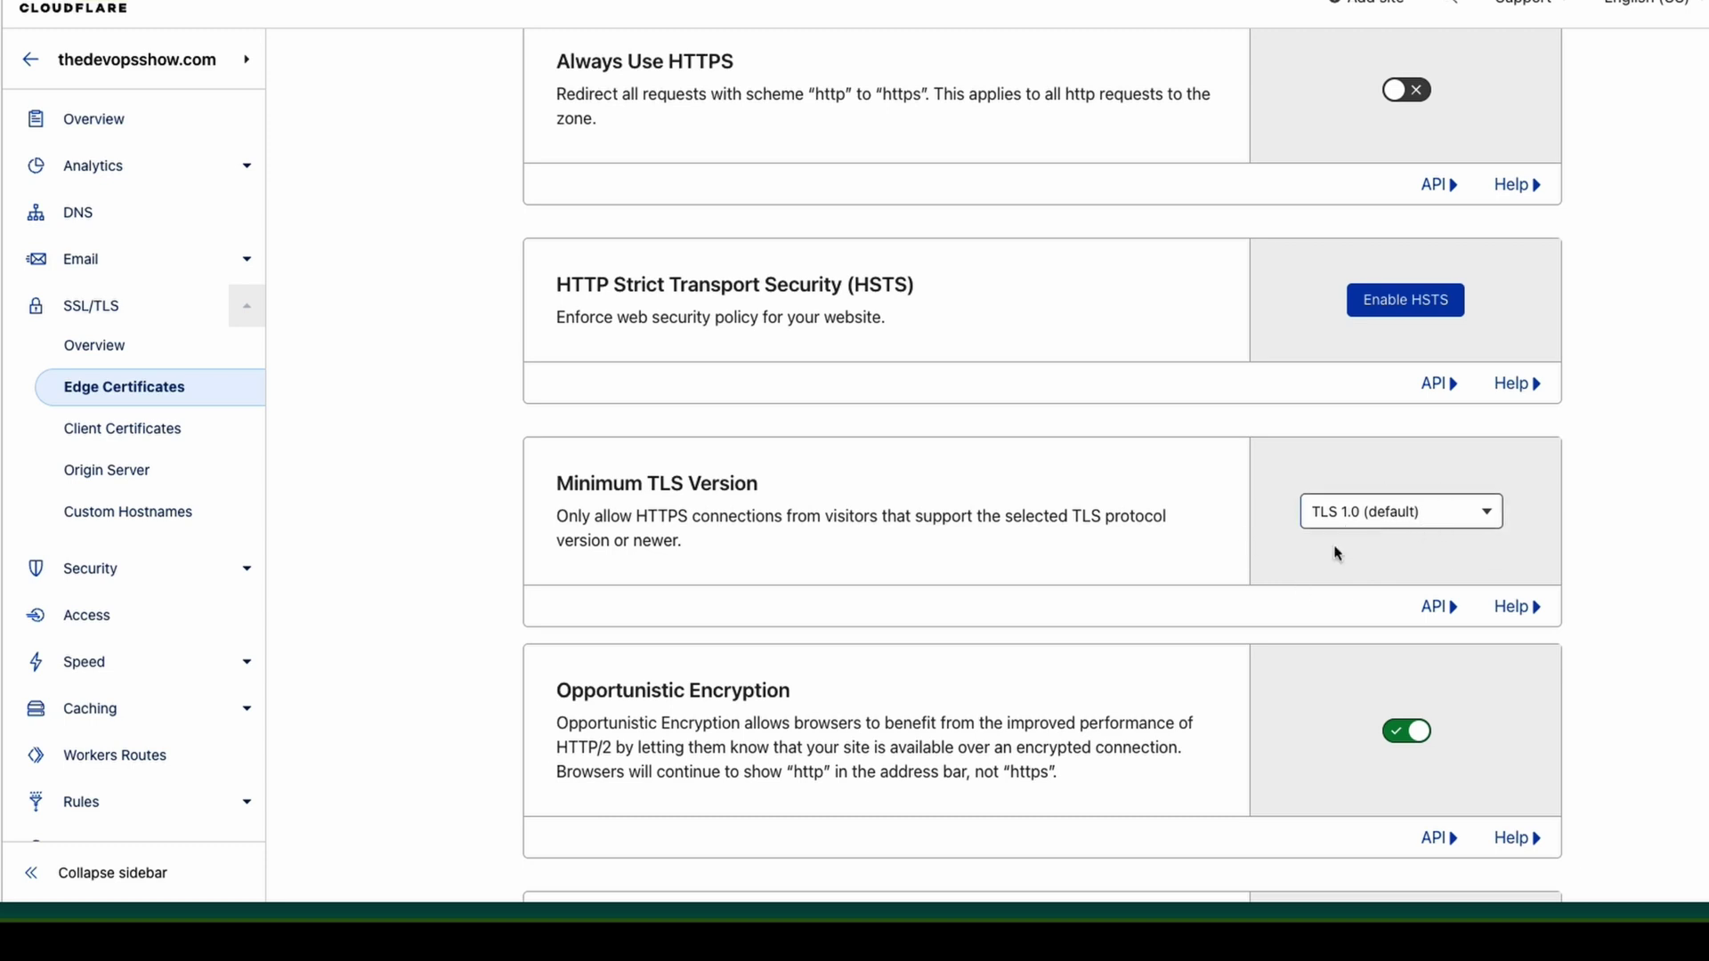
scroll(983, 665, down, 3)
scroll(752, 702, down, 6)
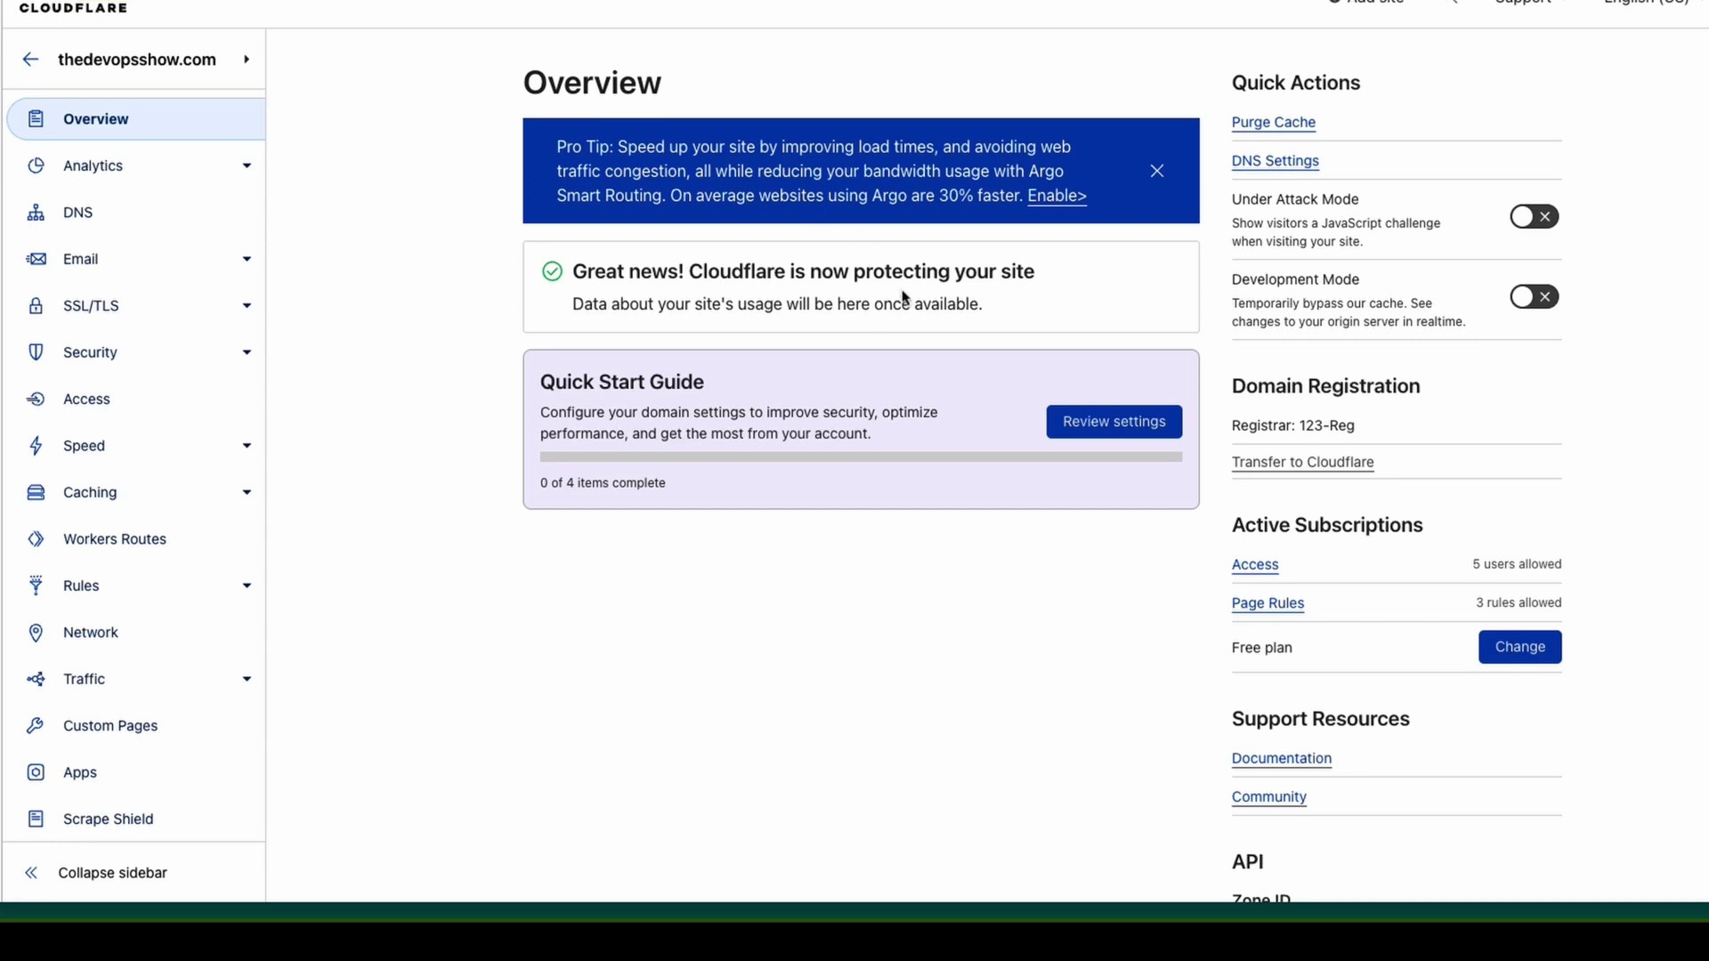
Highlight the Overview message saying Cloudflare is now protecting the site.
drag(1035, 271, 611, 229)
Open the whatsmydns.net propagation checker in a new browser tab.
key(ctrl+t)
text(whatsmy)
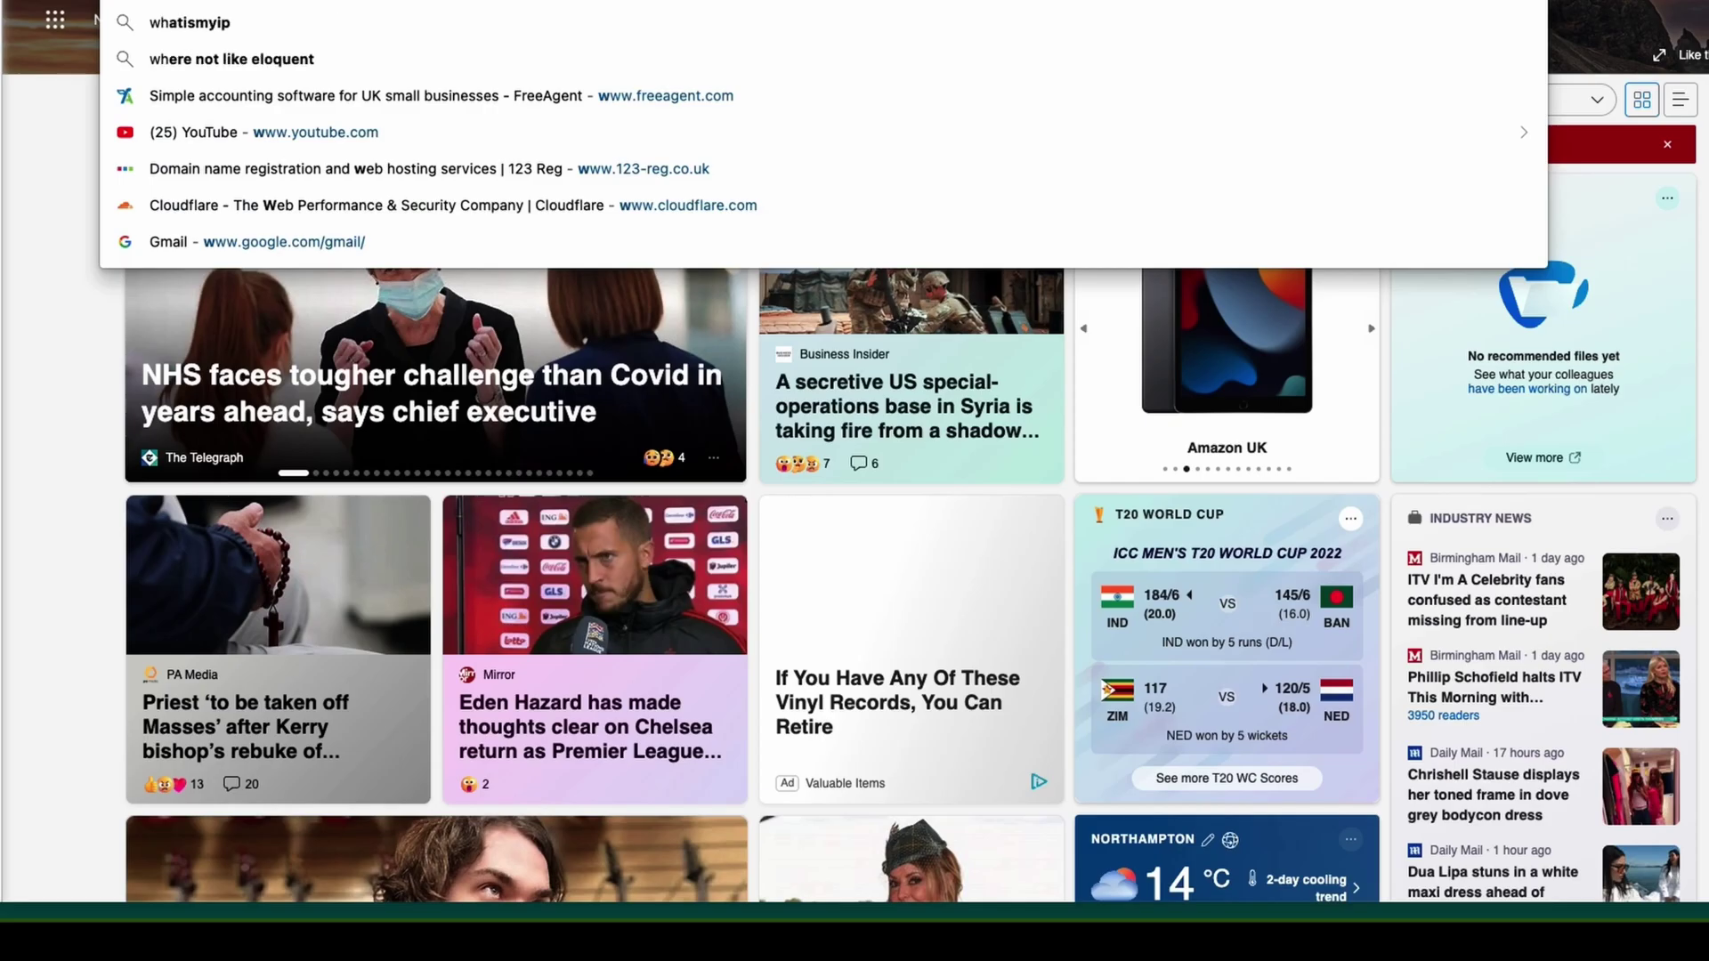
click(192, 95)
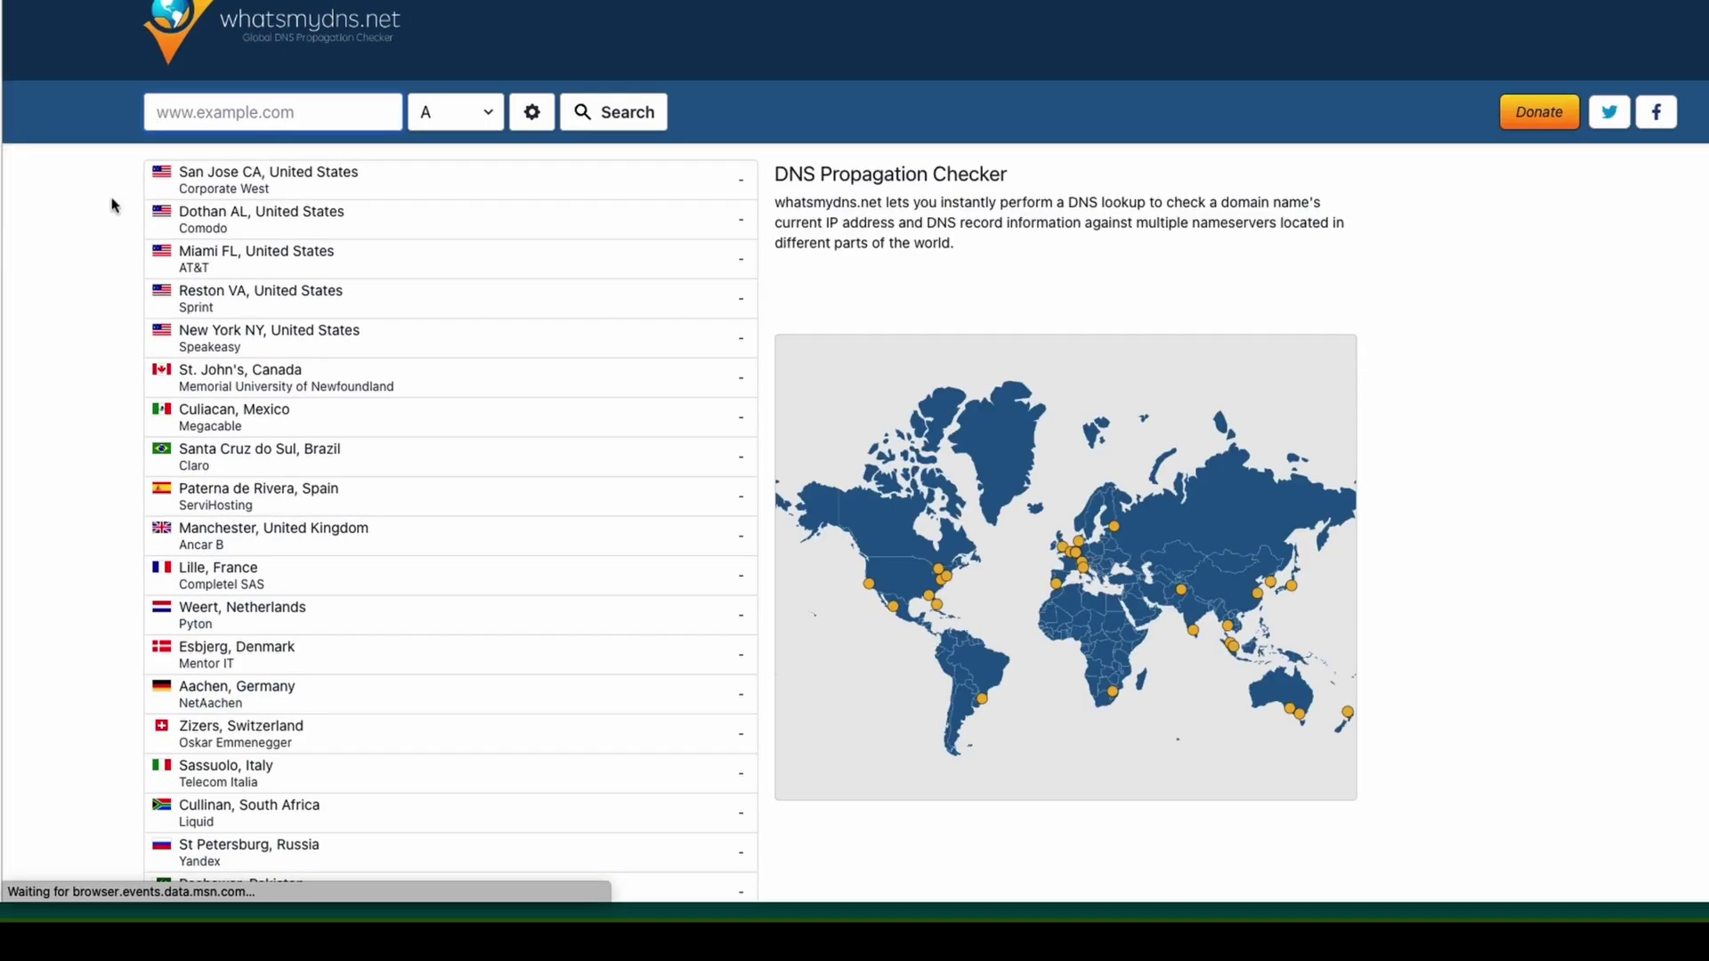
Run an NS lookup for thedevopsshow.com and scroll through the worldwide results.
click(234, 124)
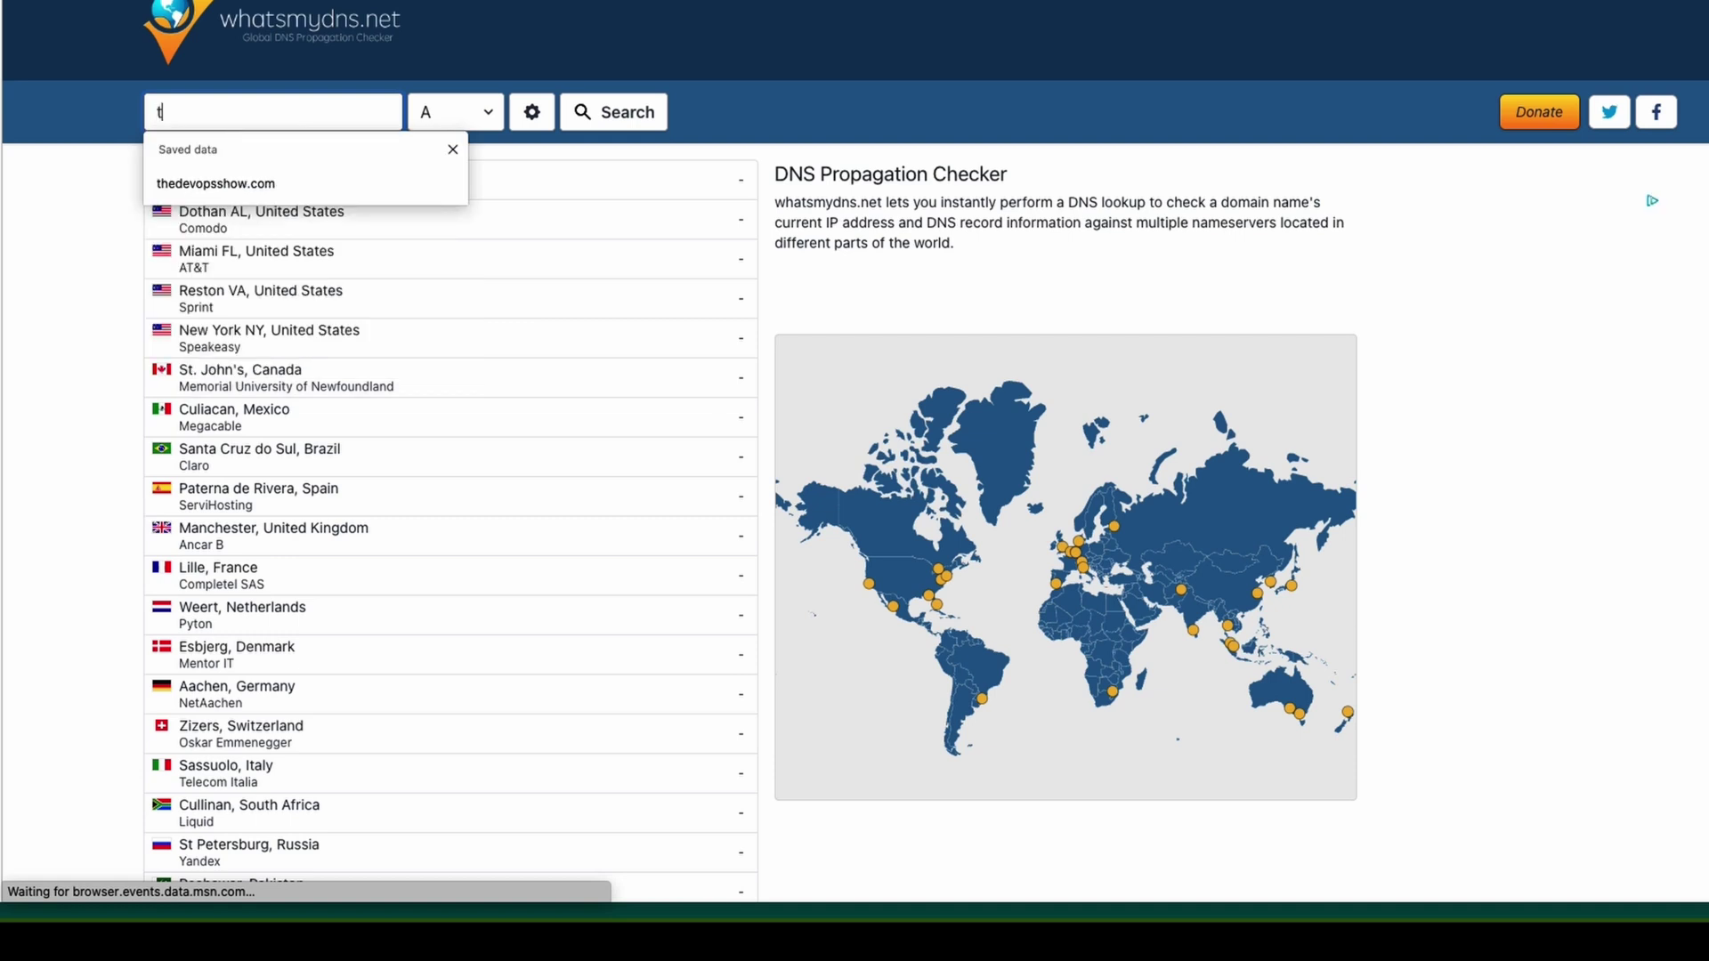
text(the)
key(Down)
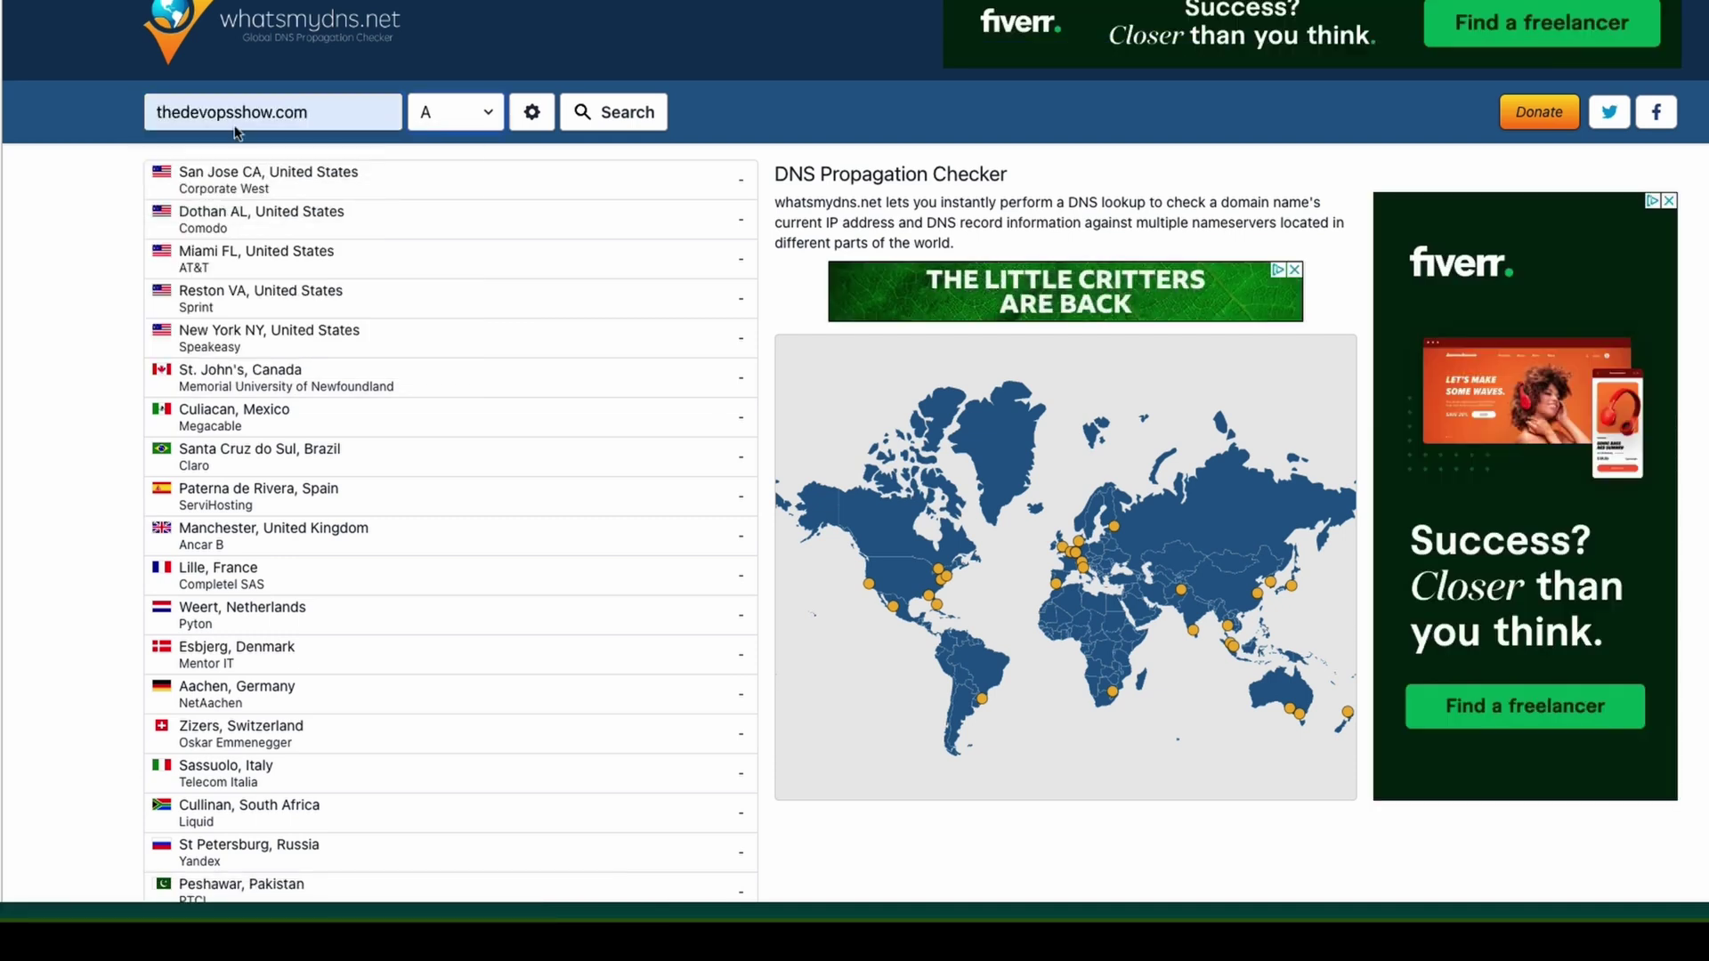
click(454, 112)
click(450, 218)
click(630, 113)
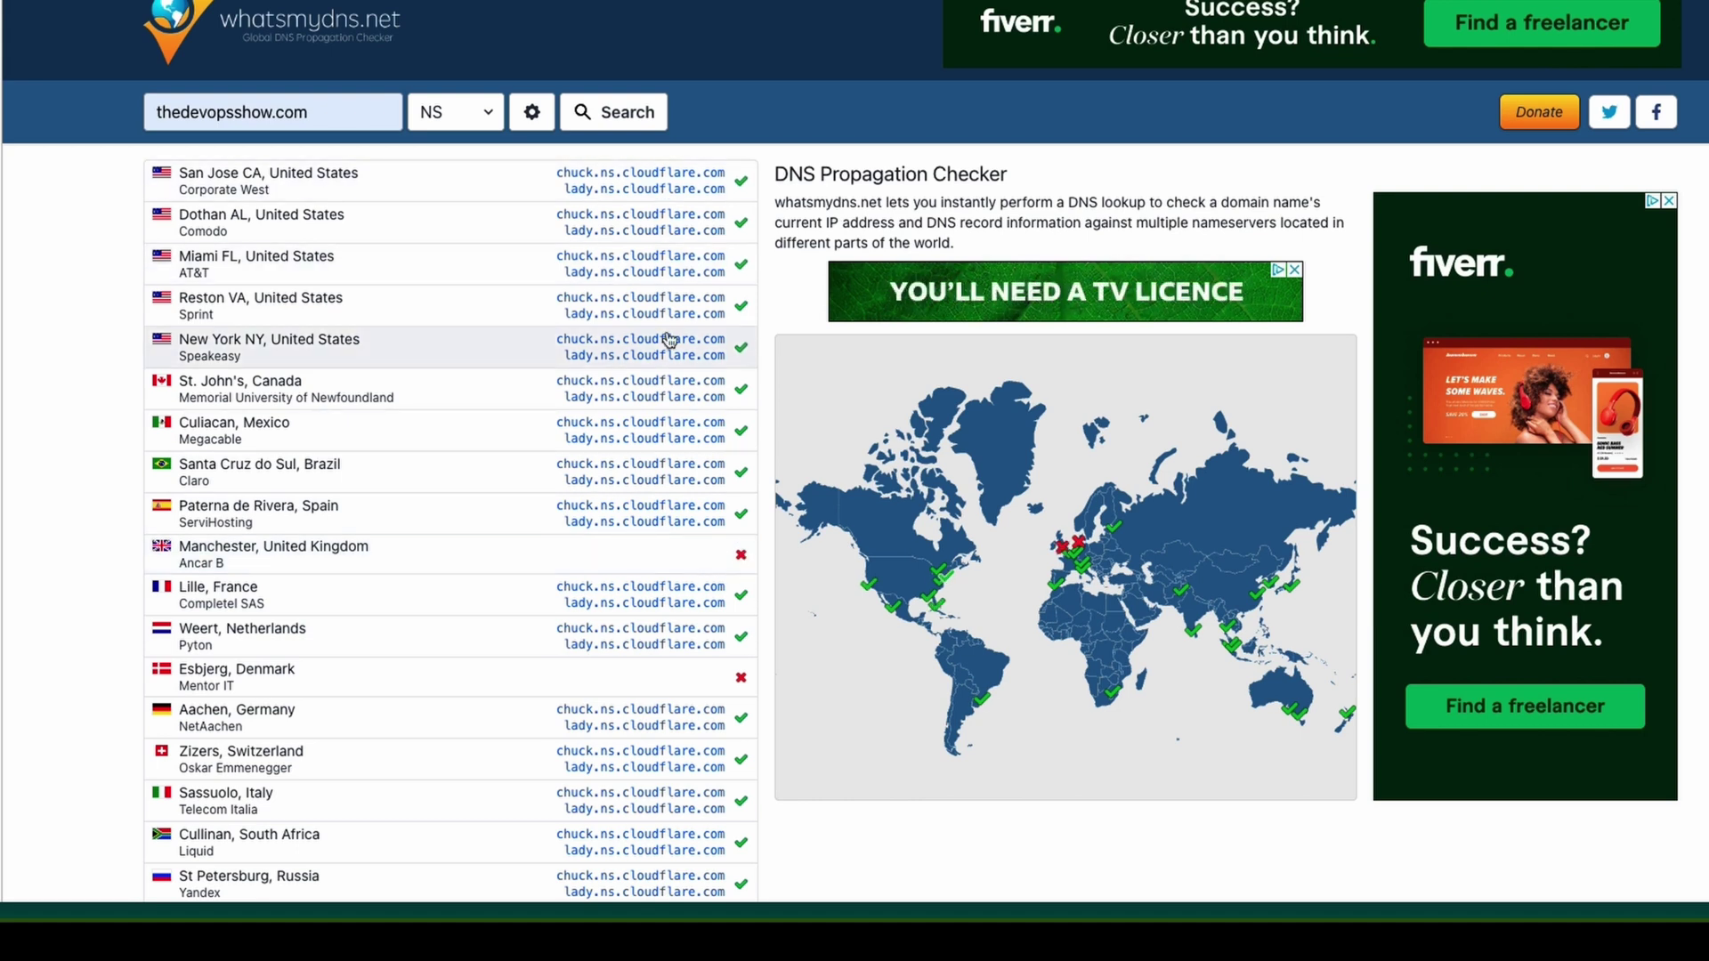
scroll(511, 503, down, 2)
scroll(507, 507, down, 2)
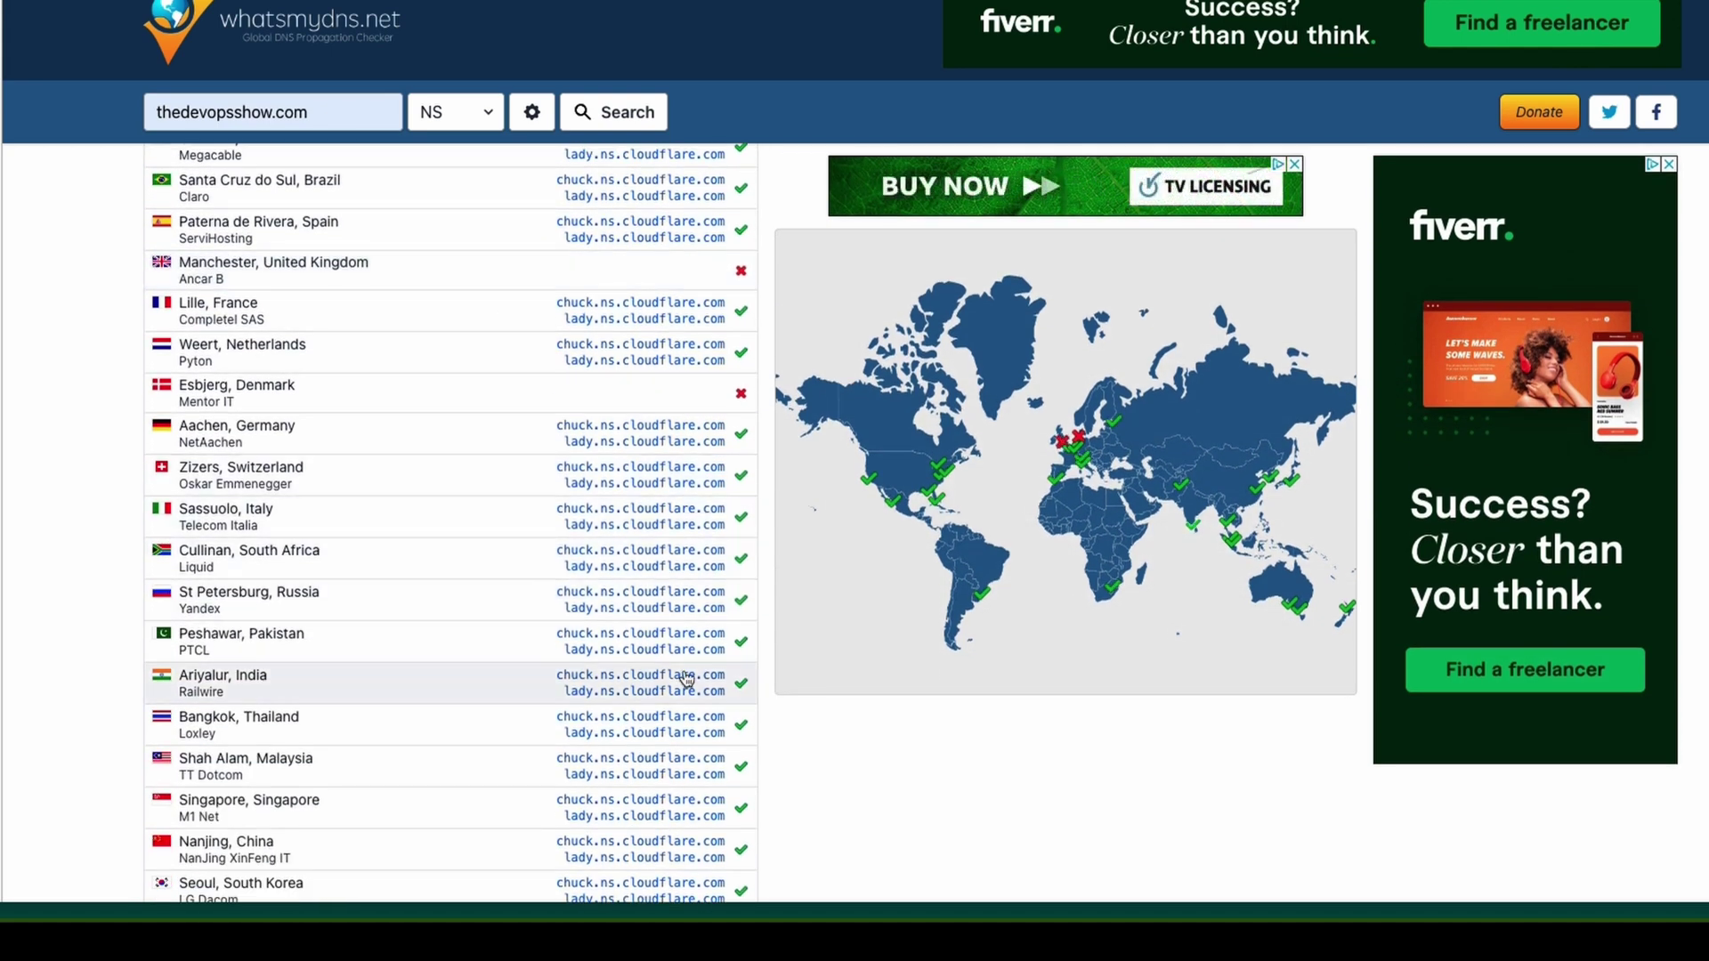
scroll(688, 394, down, 4)
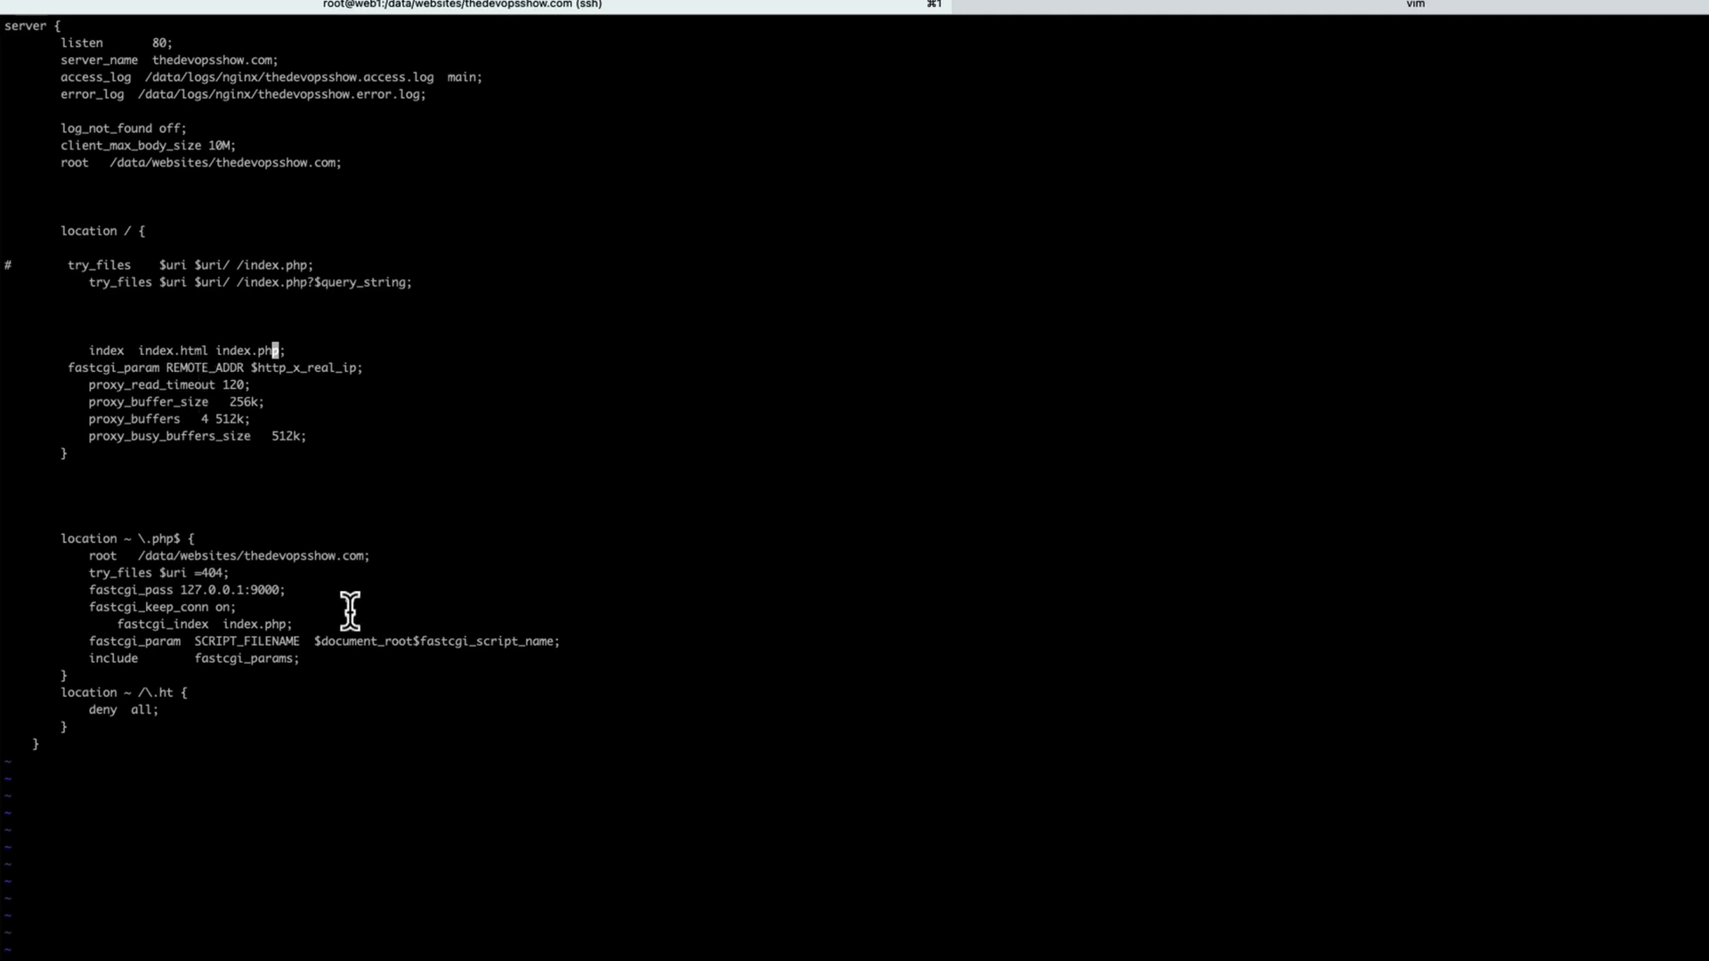
Select the listen 80 value in the site's nginx server block in vim.
drag(146, 44, 160, 41)
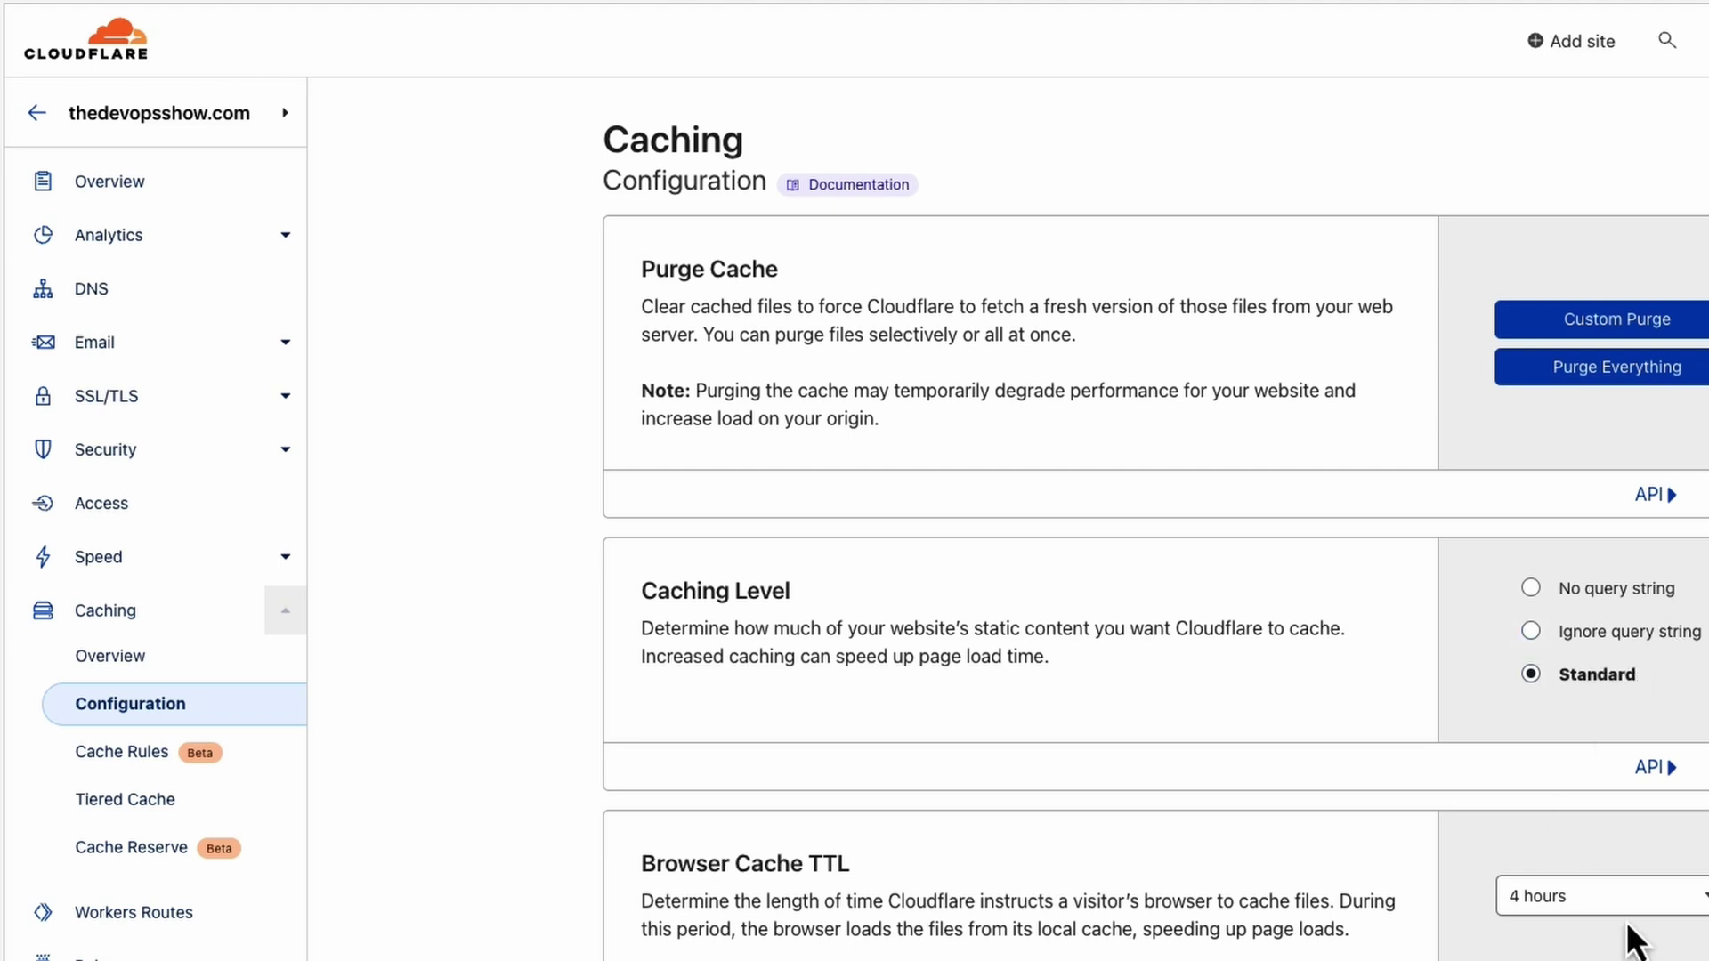
click(1685, 900)
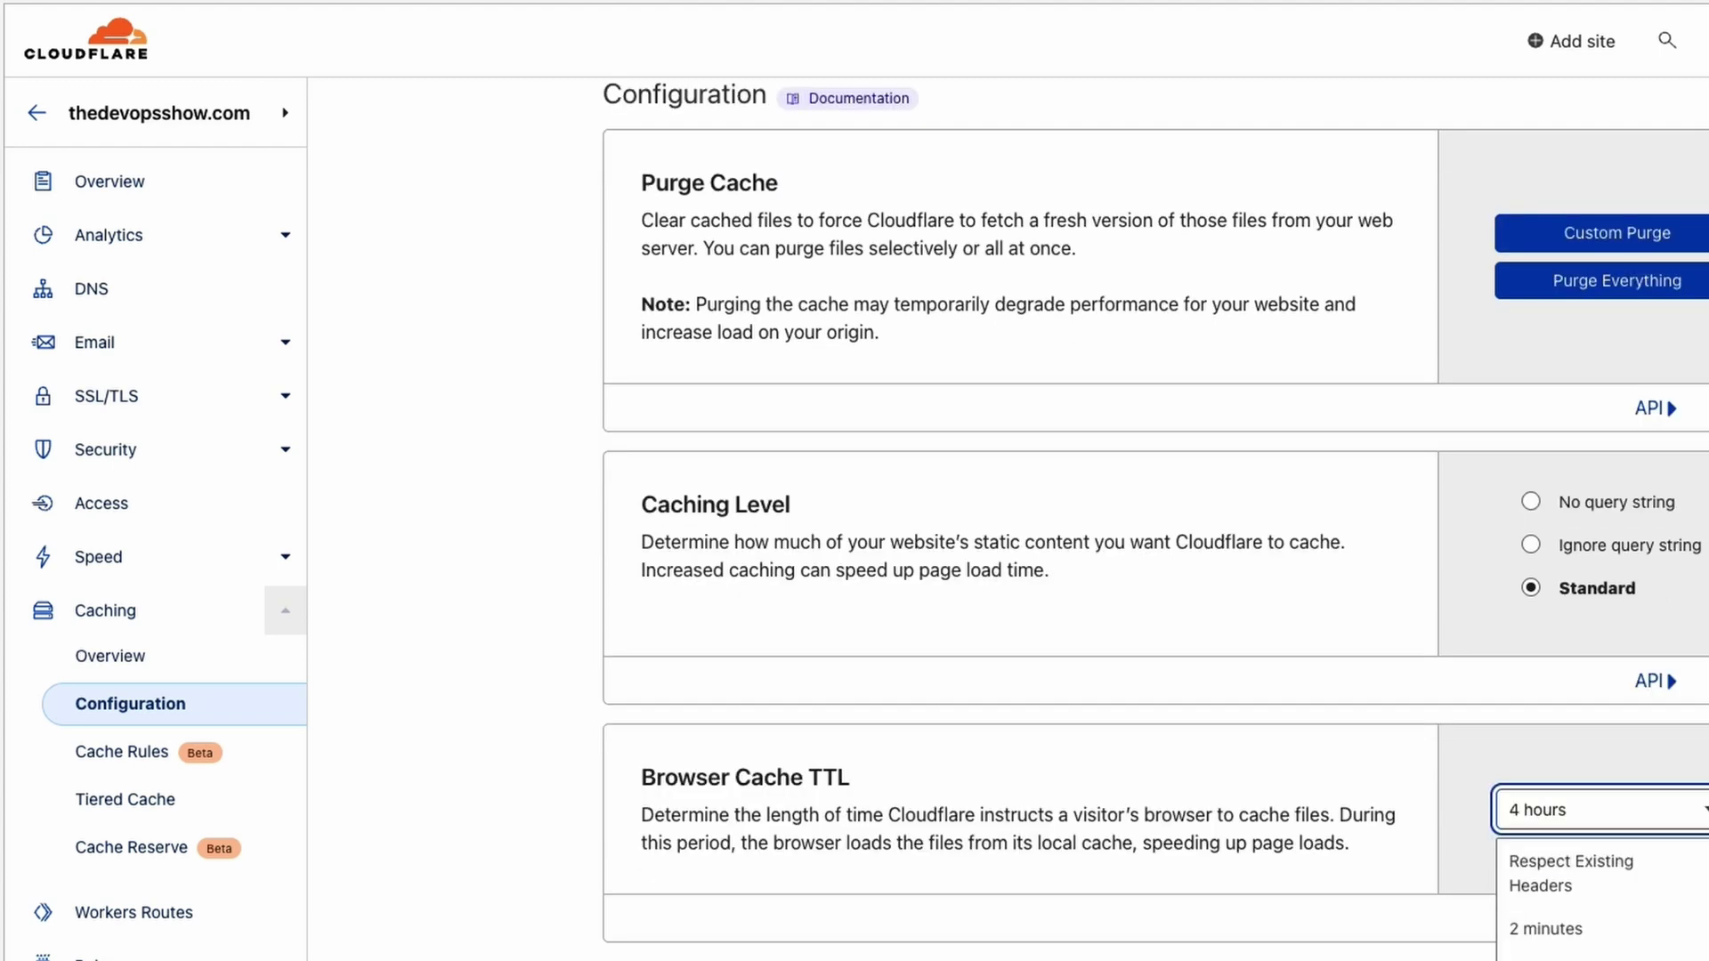
scroll(1695, 926, down, 15)
scroll(1685, 943, down, 2)
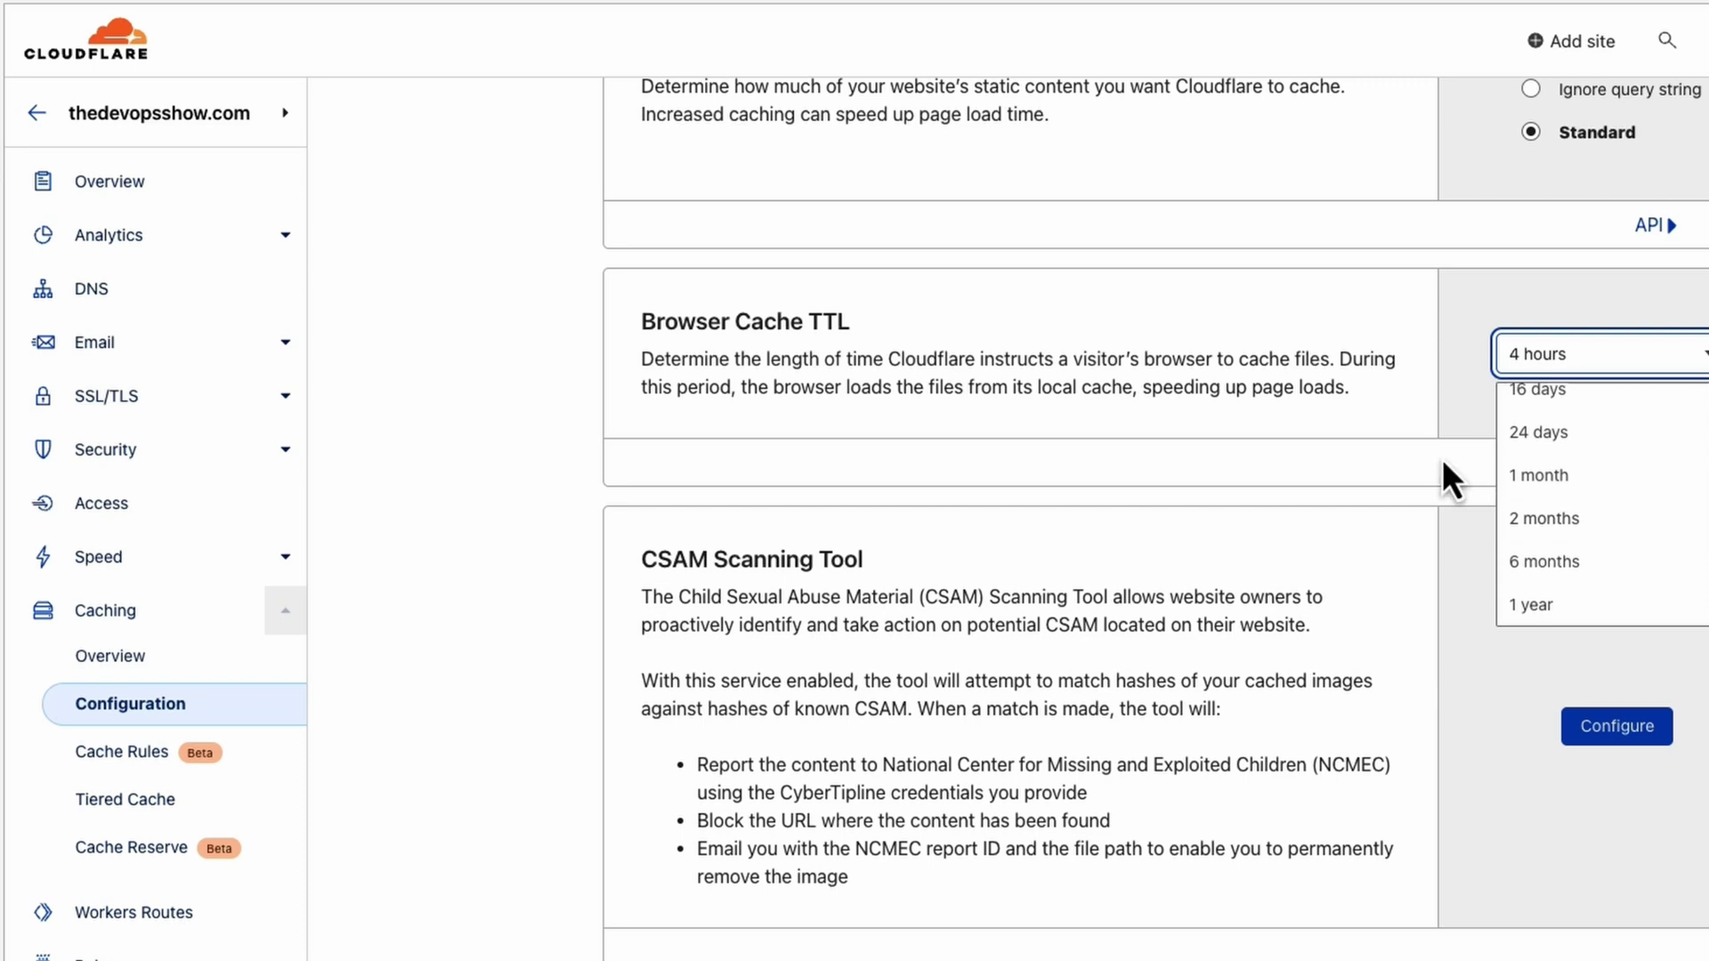
click(1264, 456)
scroll(1277, 458, up, 3)
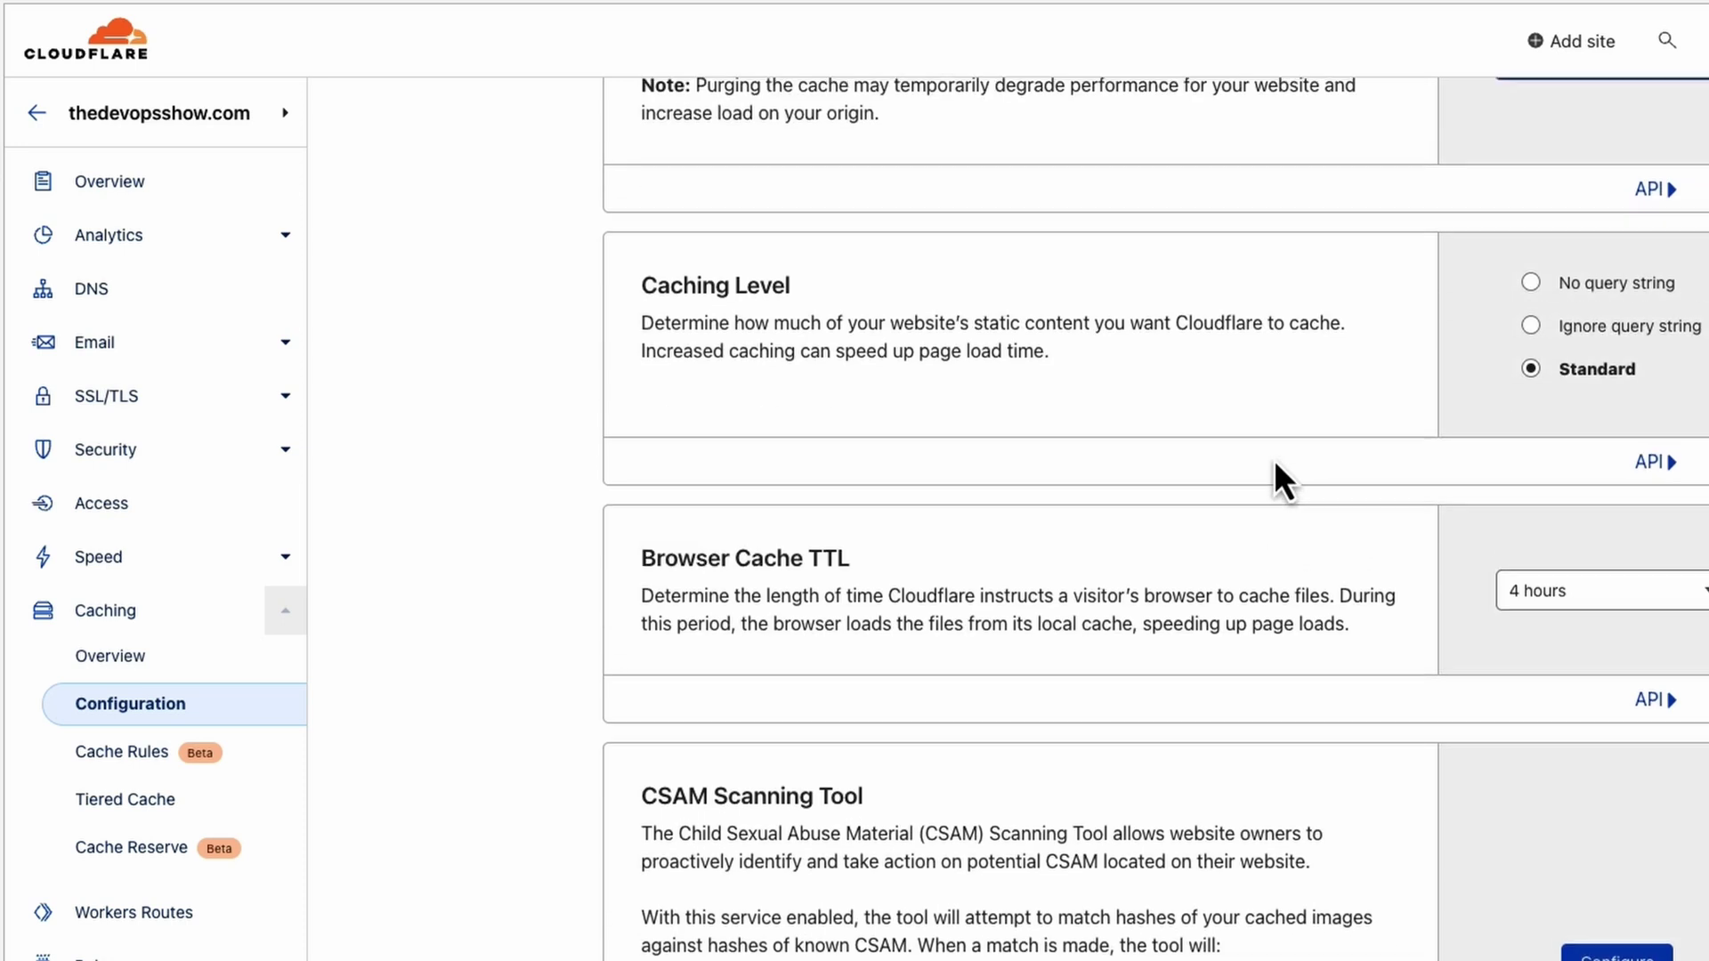
scroll(1273, 460, up, 5)
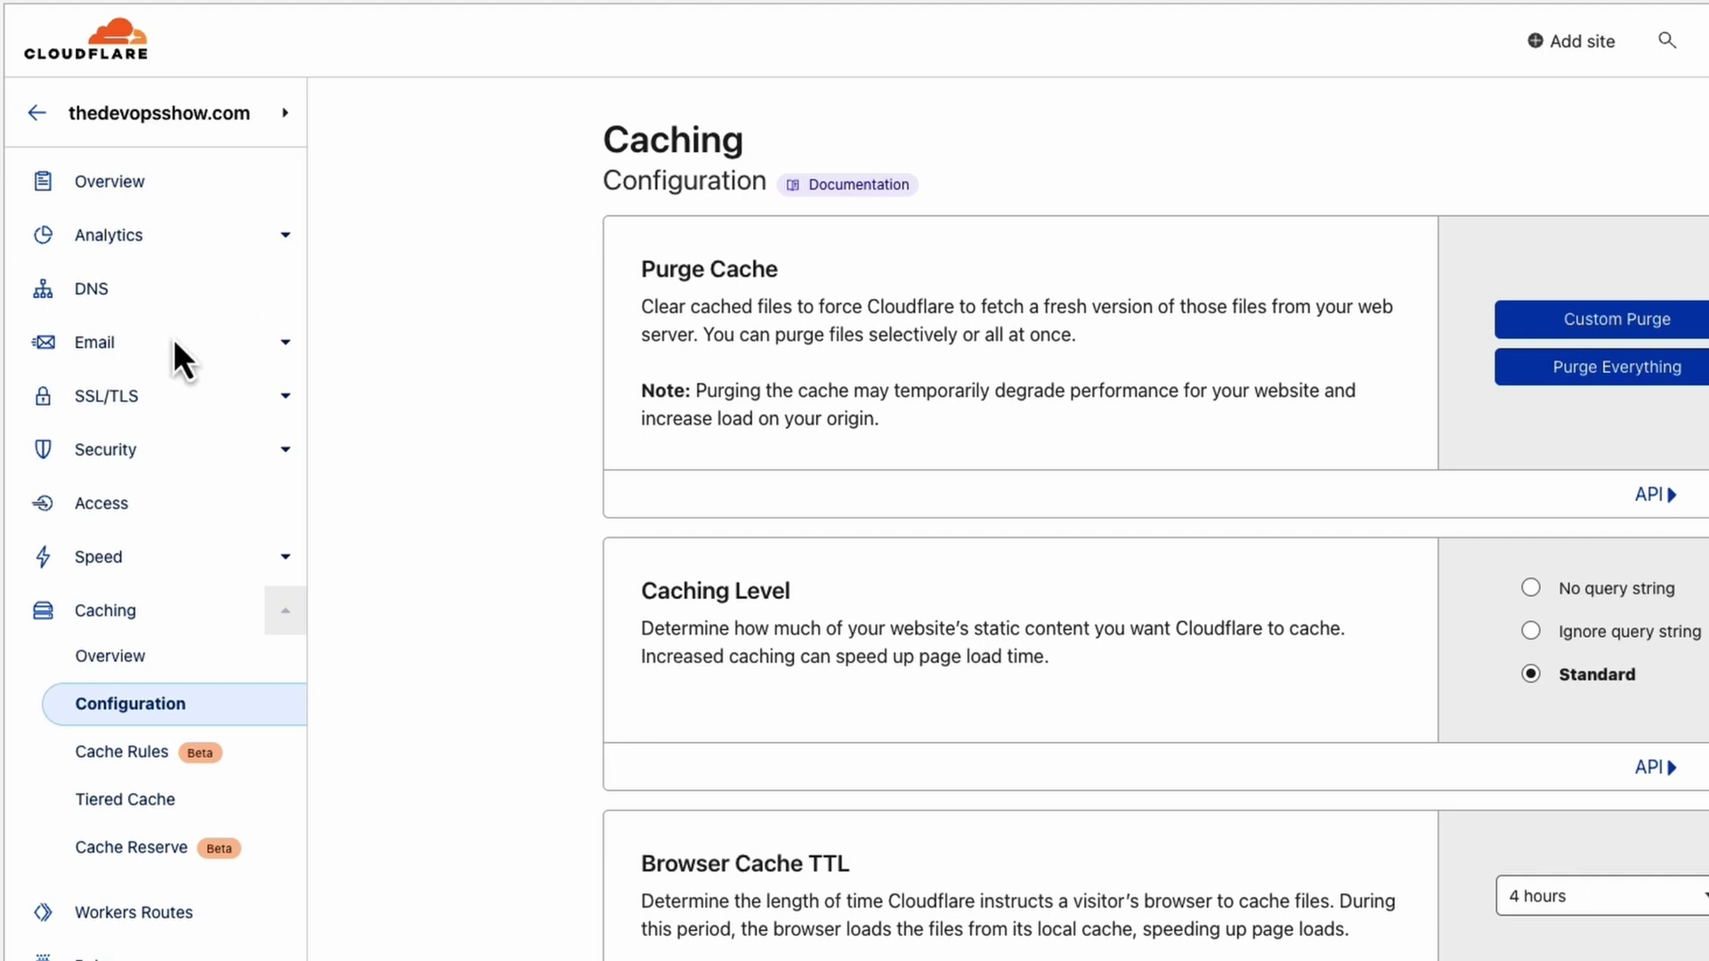
Start Email Routing setup with a custom address, then leave it for Page Rules.
click(85, 349)
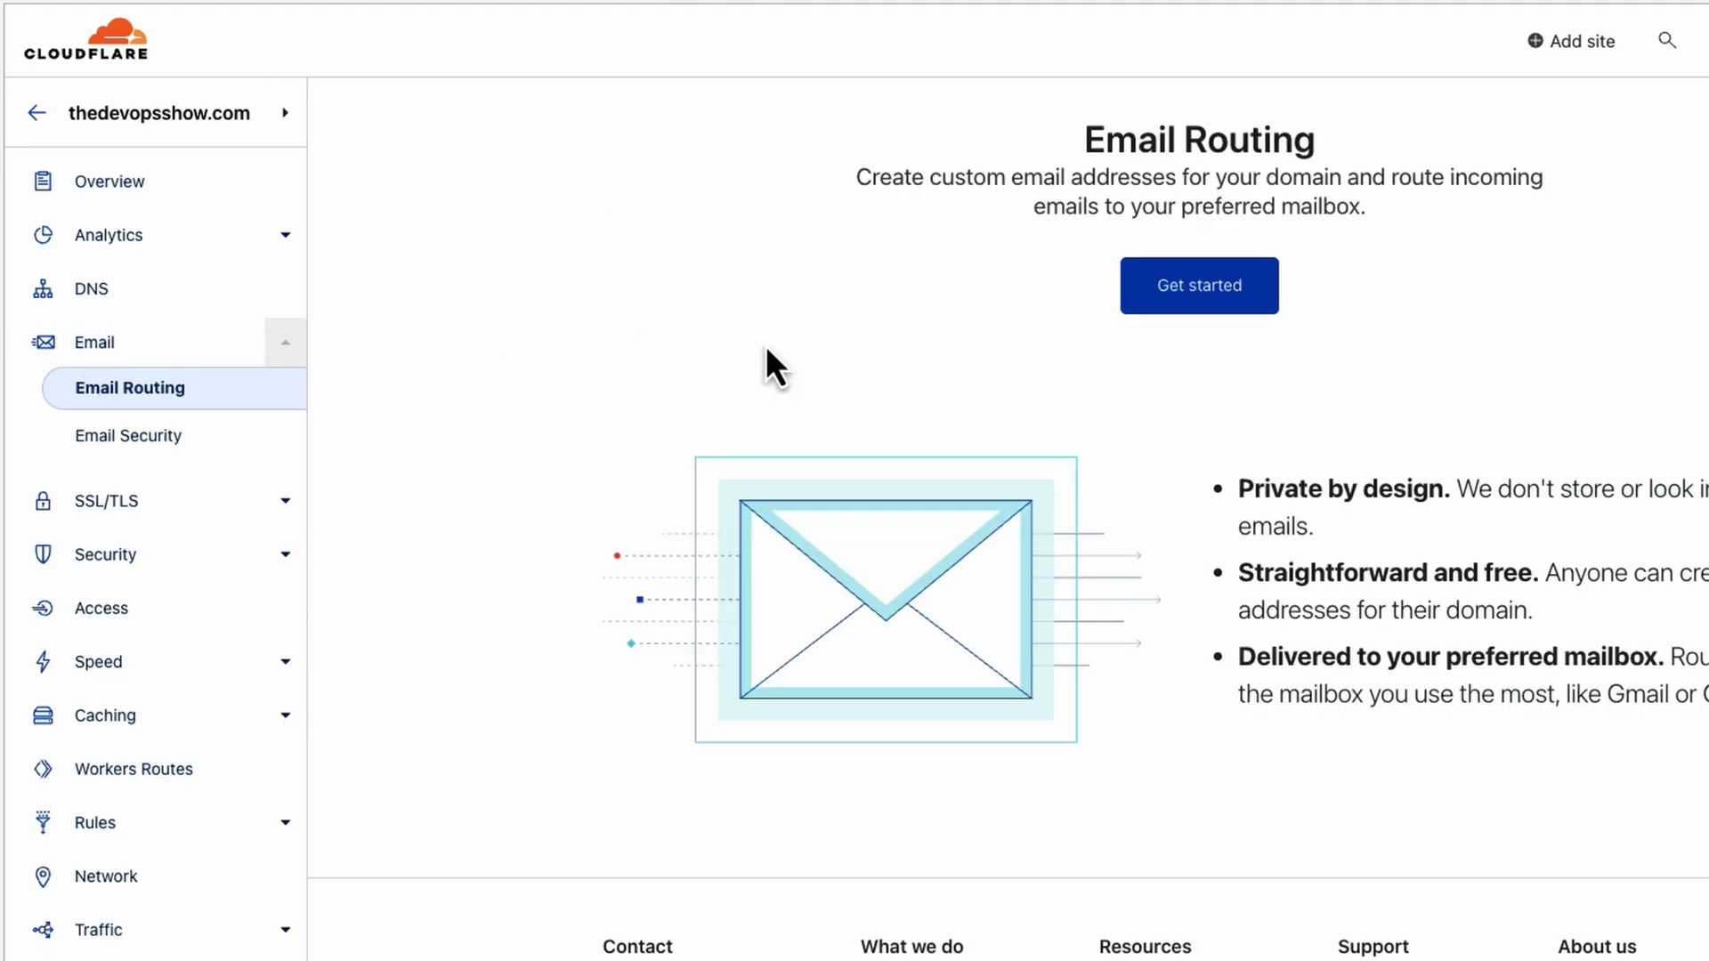
click(1232, 278)
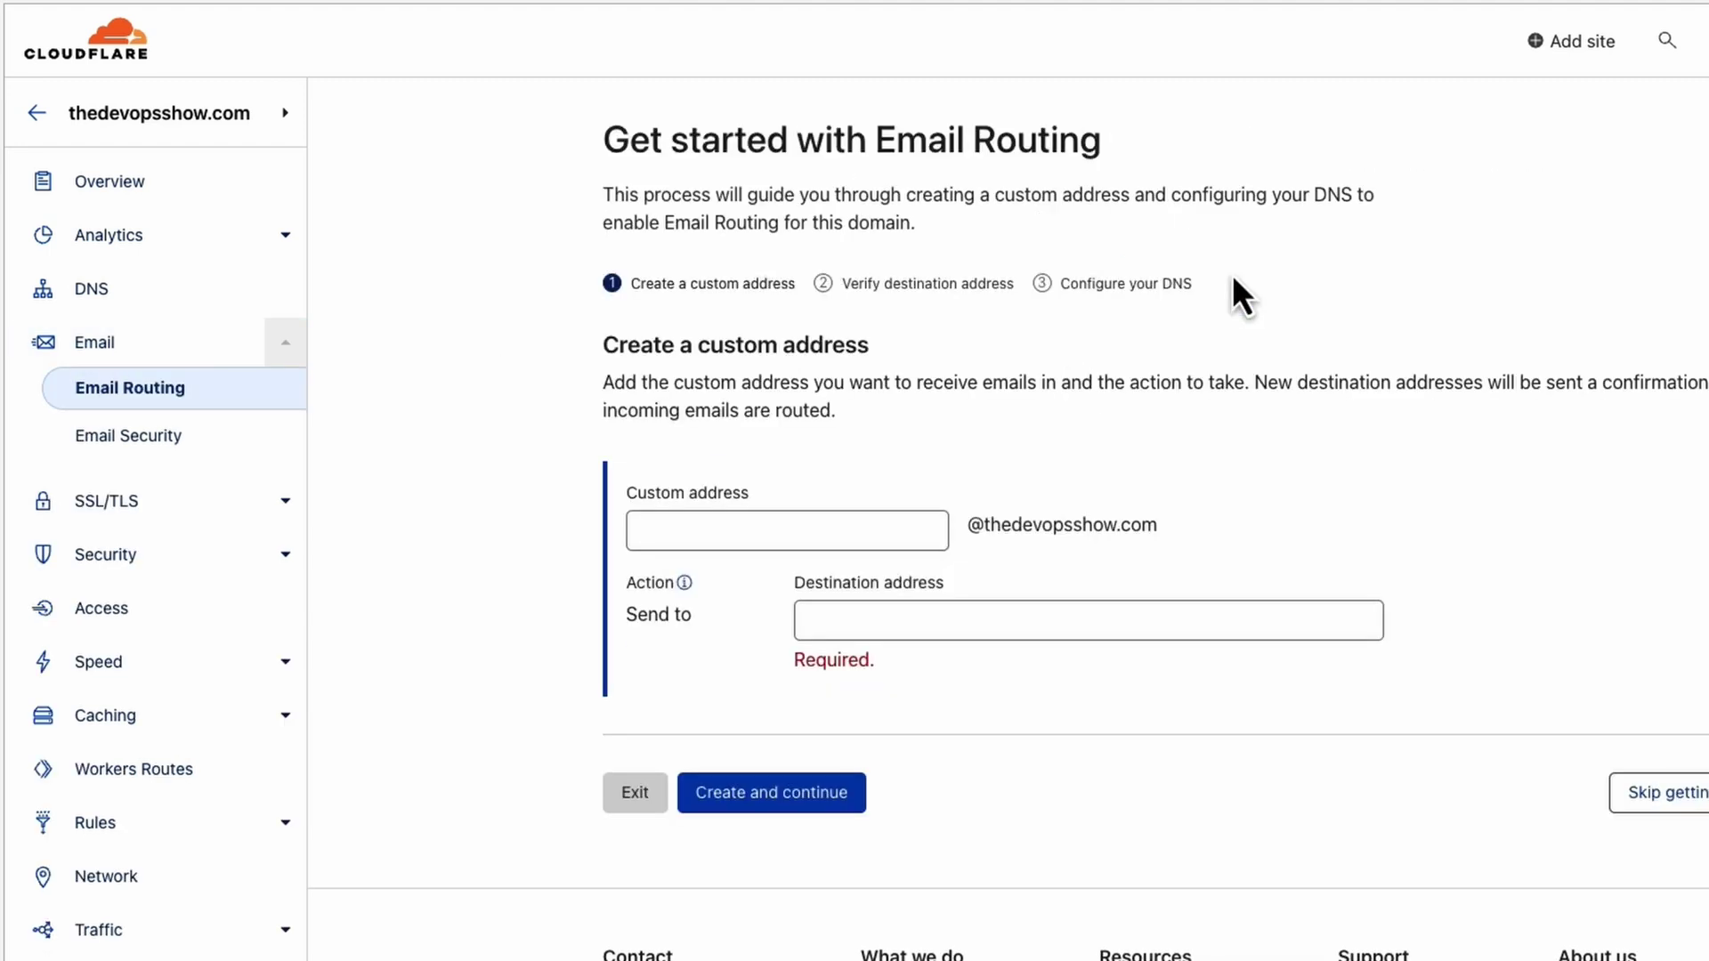
click(914, 525)
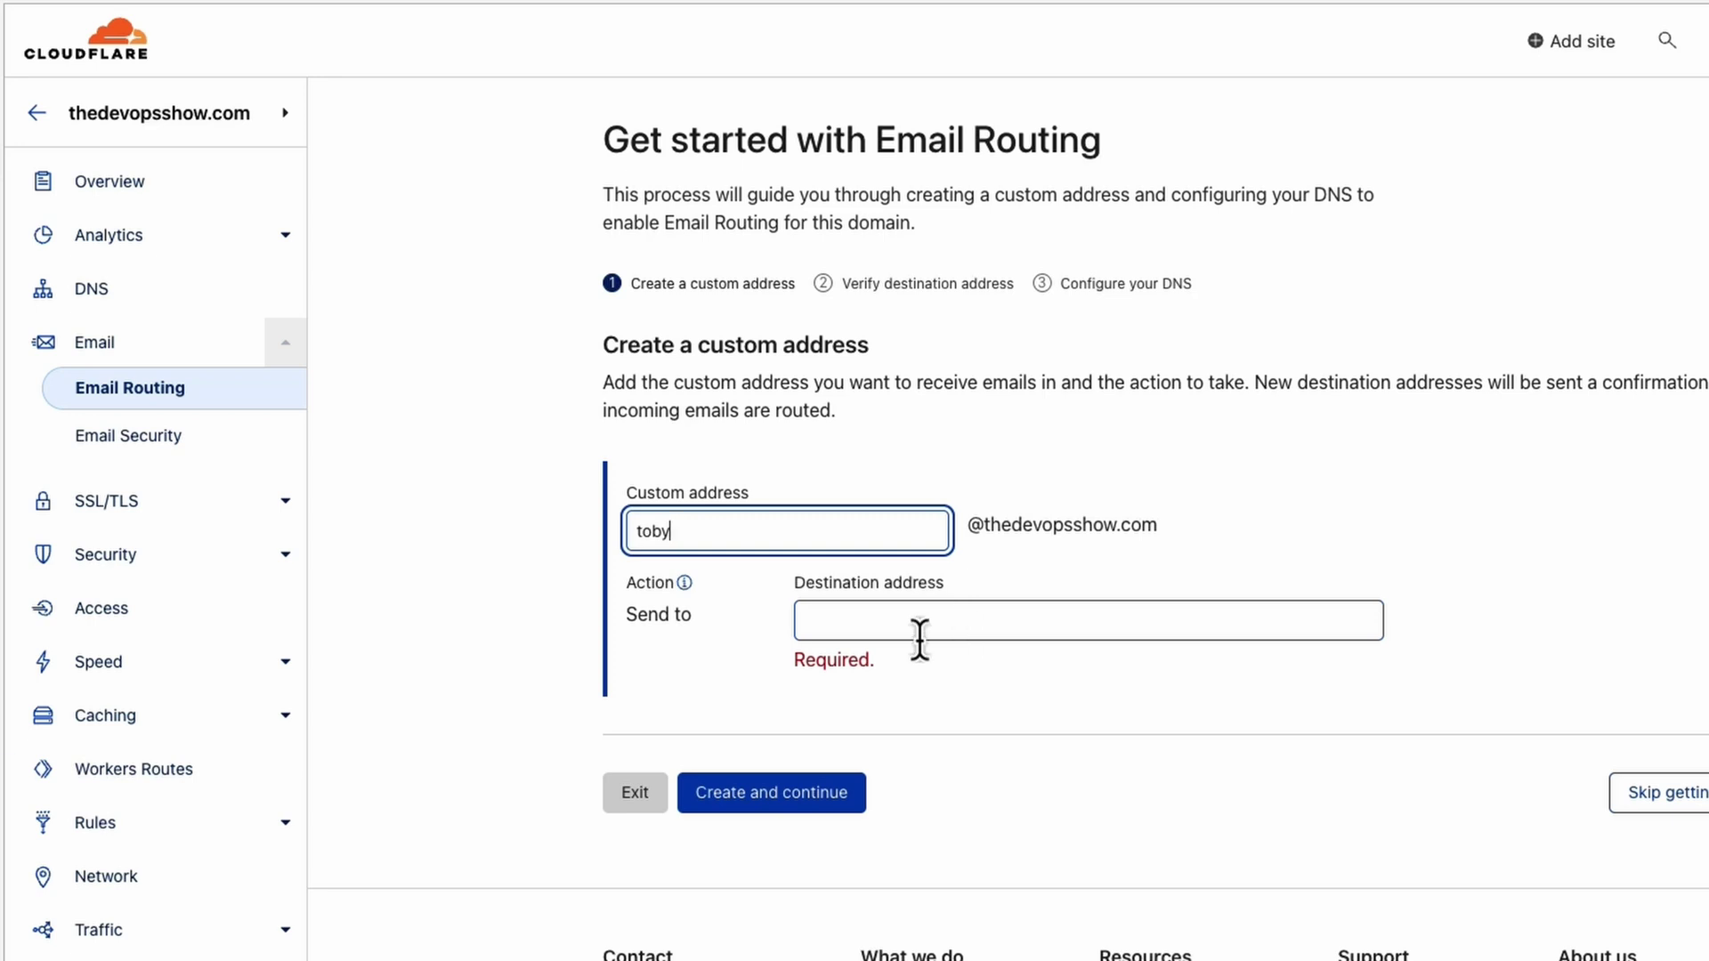
click(191, 841)
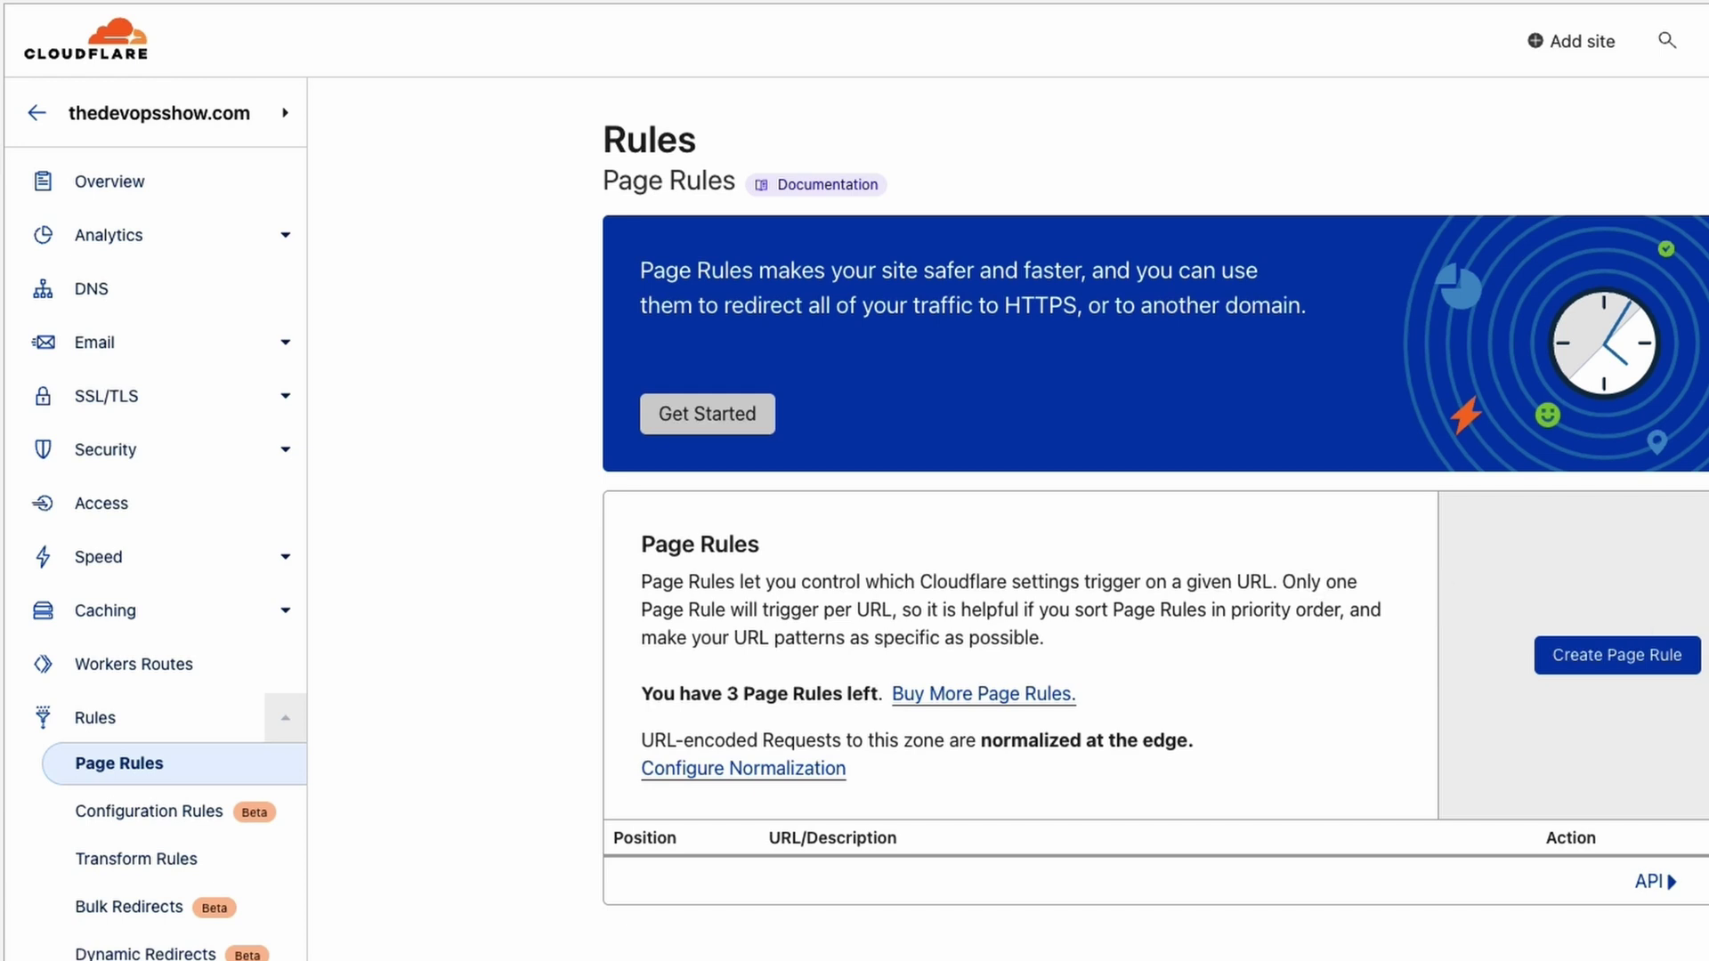
Start a page rule and browse the Pick a Setting list, closing it unchosen.
click(1664, 659)
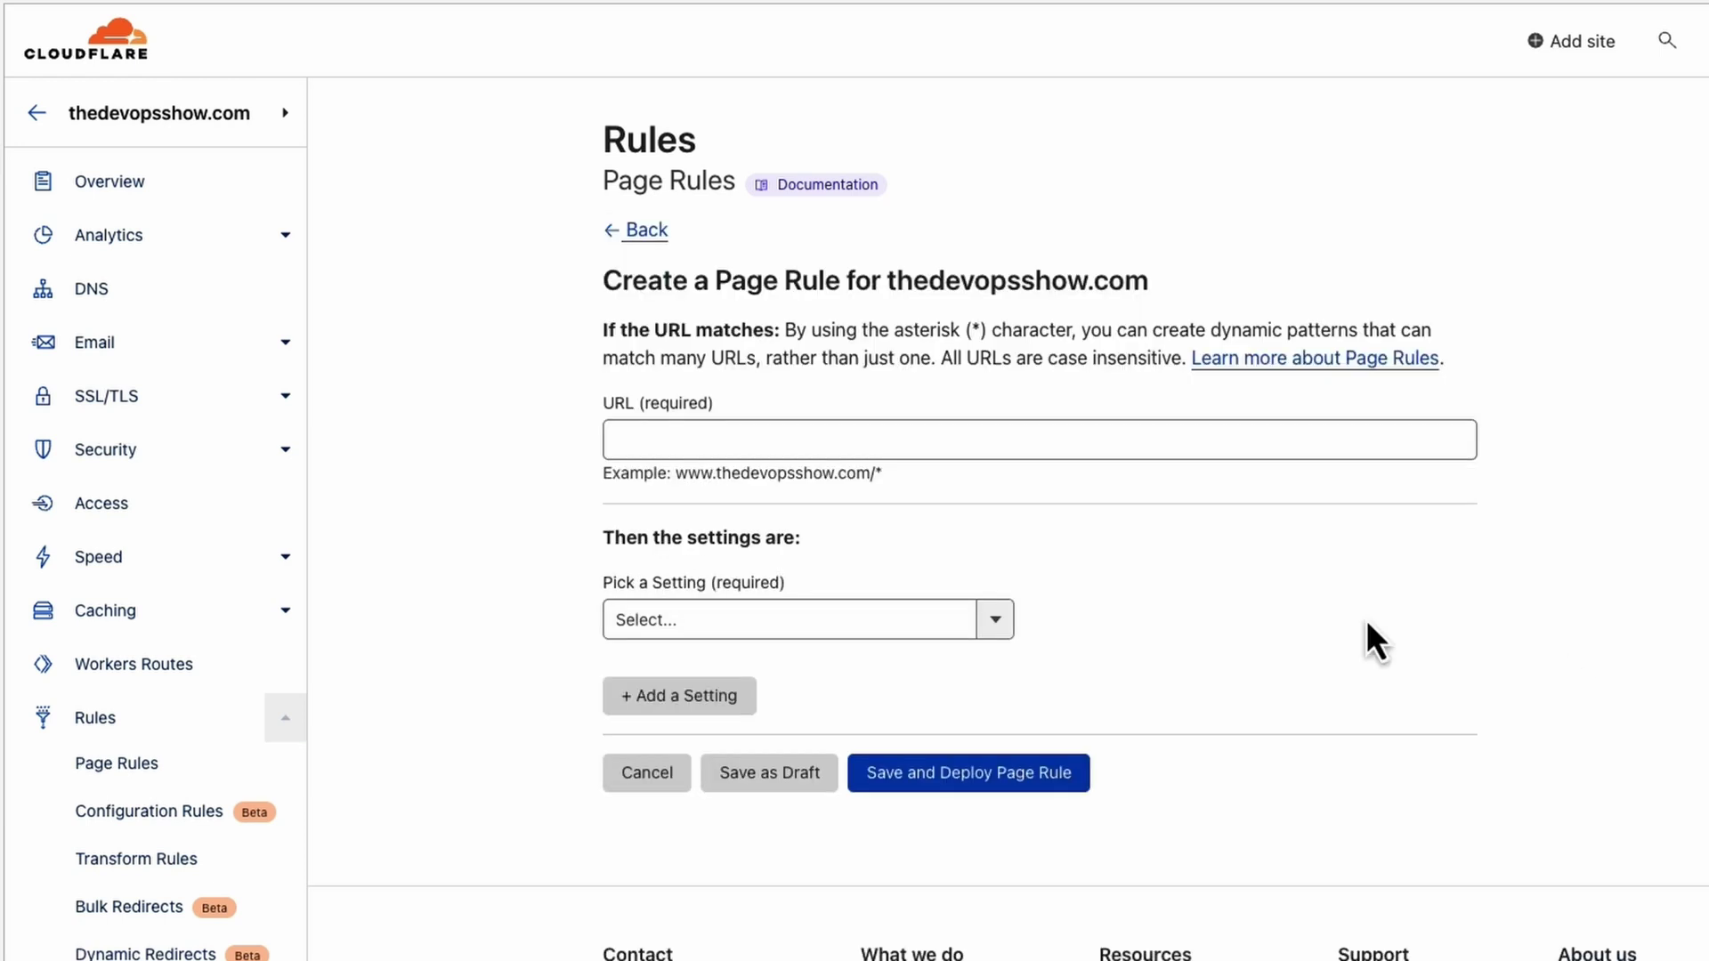
click(671, 436)
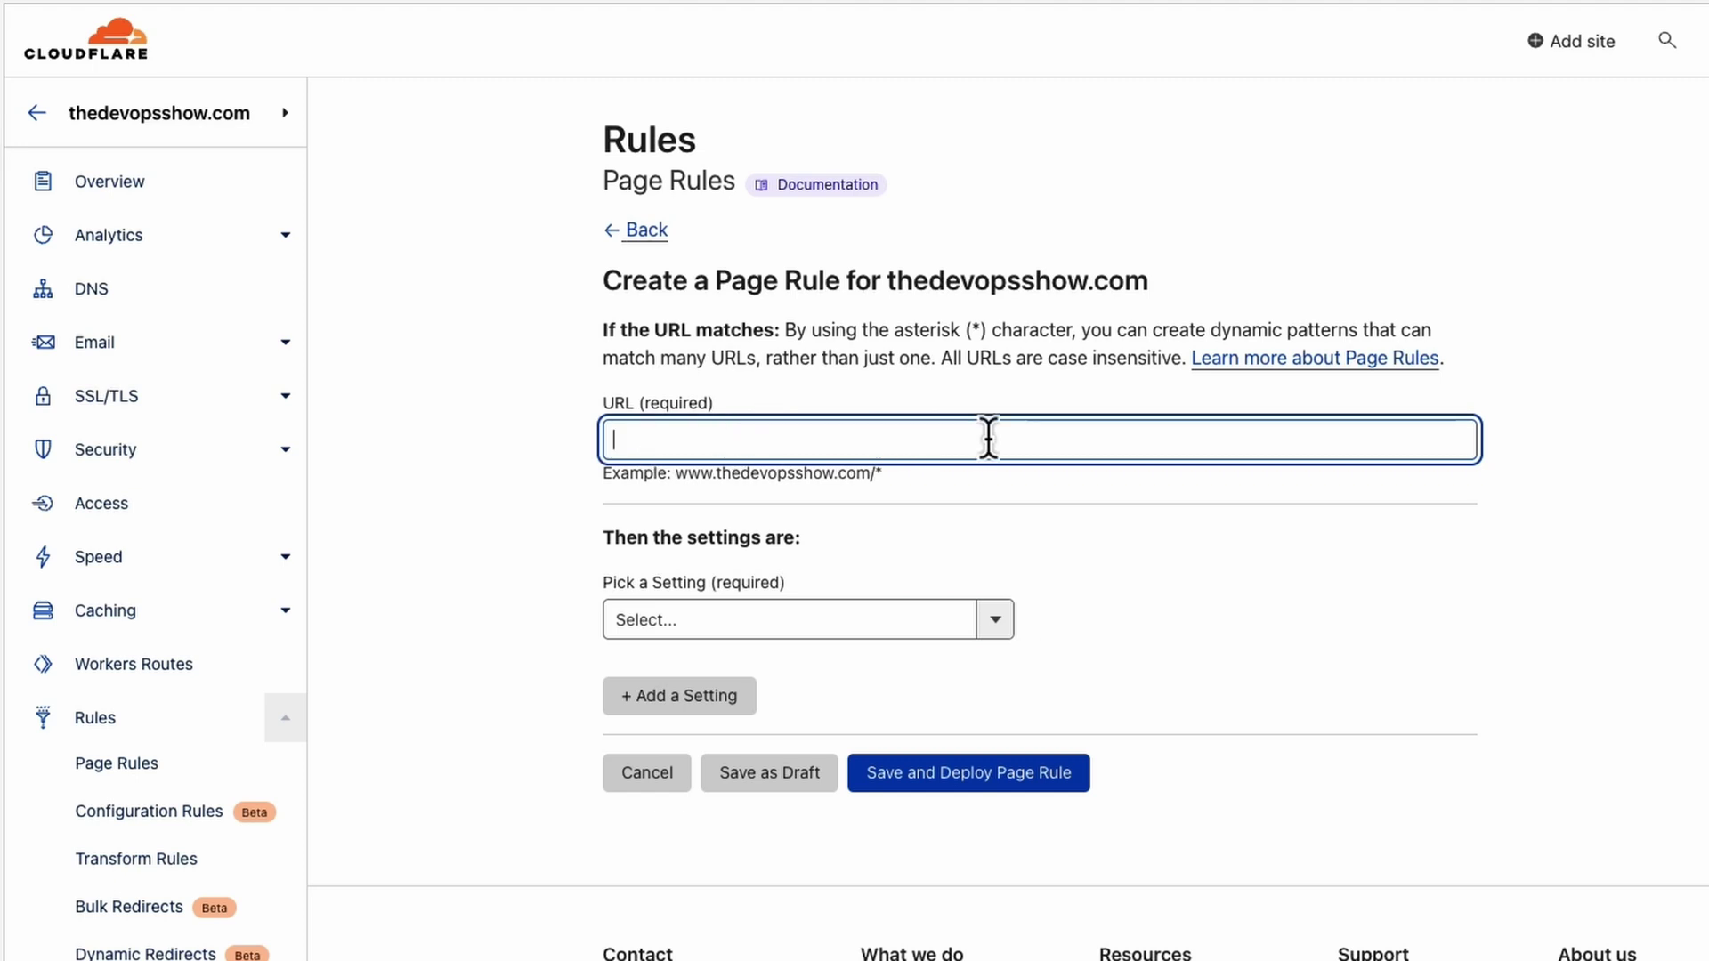
click(995, 622)
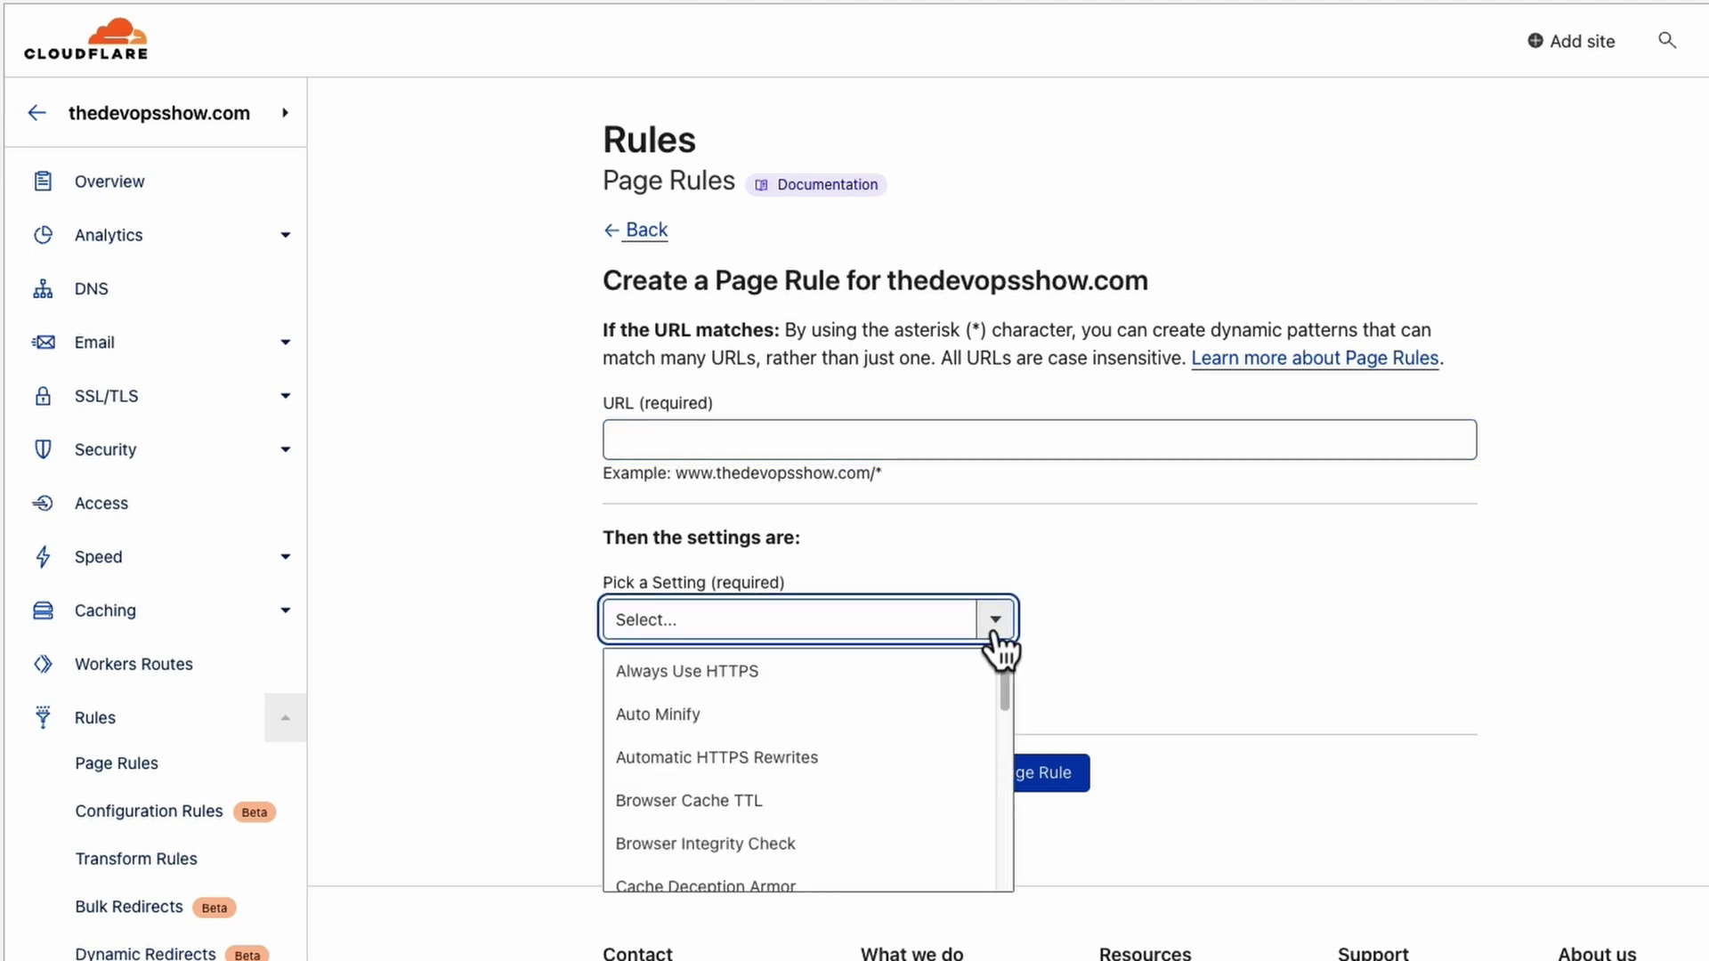
scroll(832, 708, down, 4)
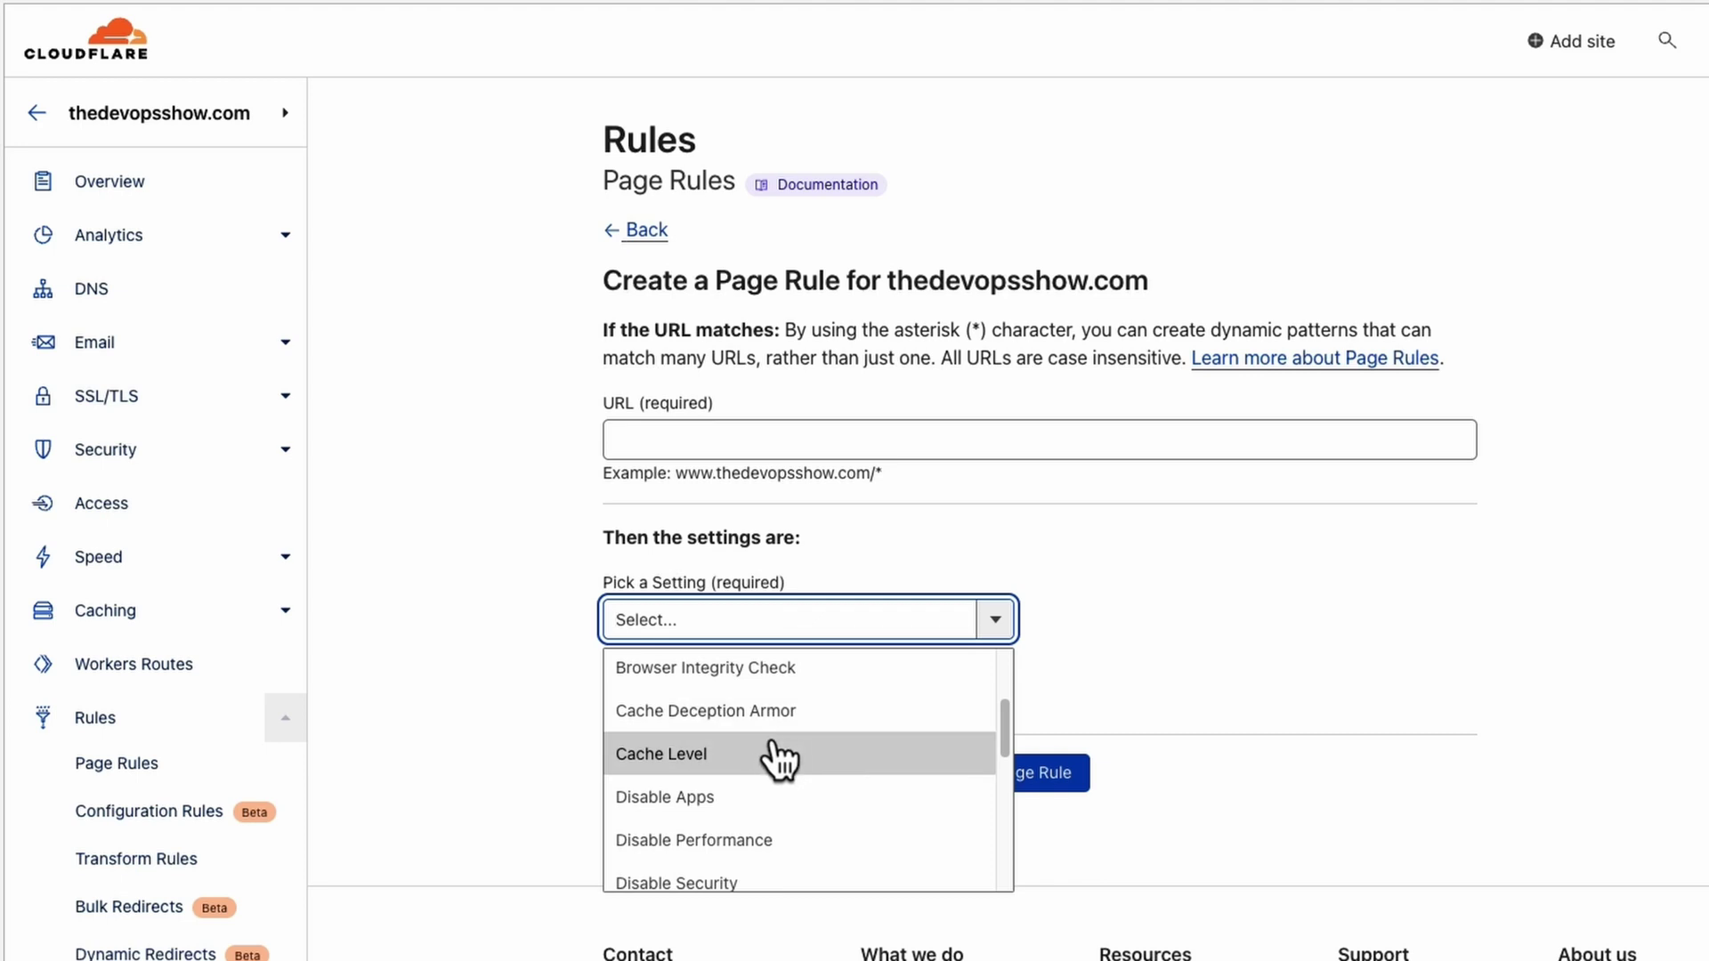
scroll(795, 757, down, 3)
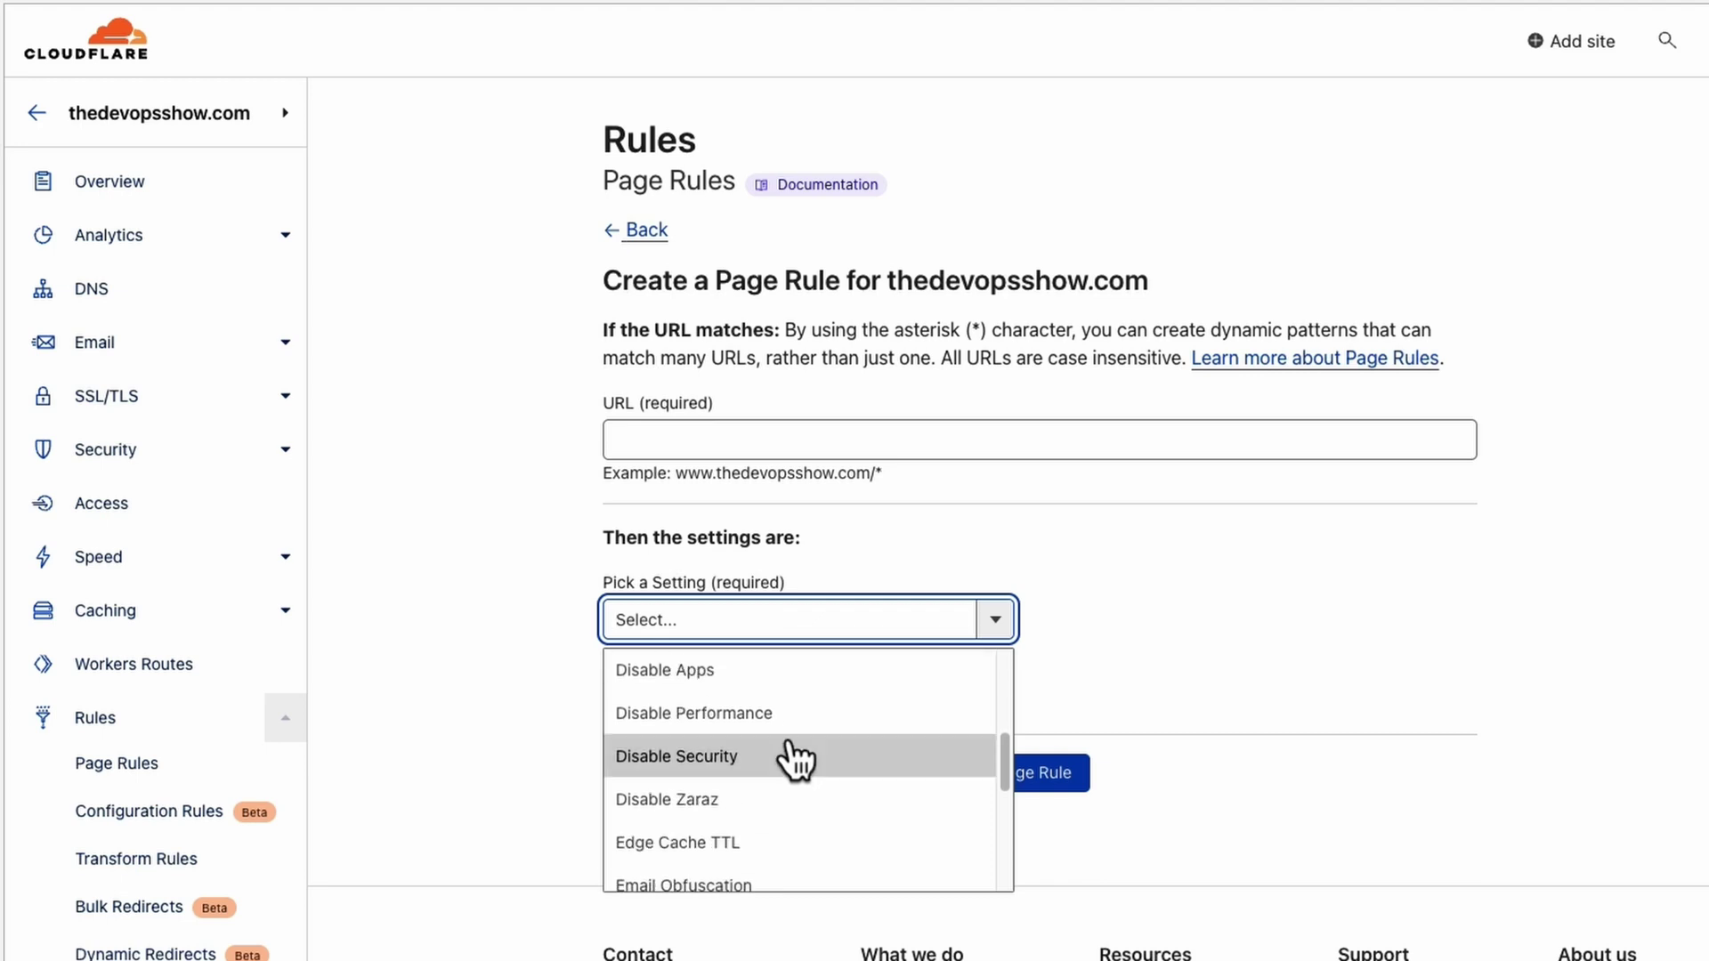
scroll(808, 770, down, 4)
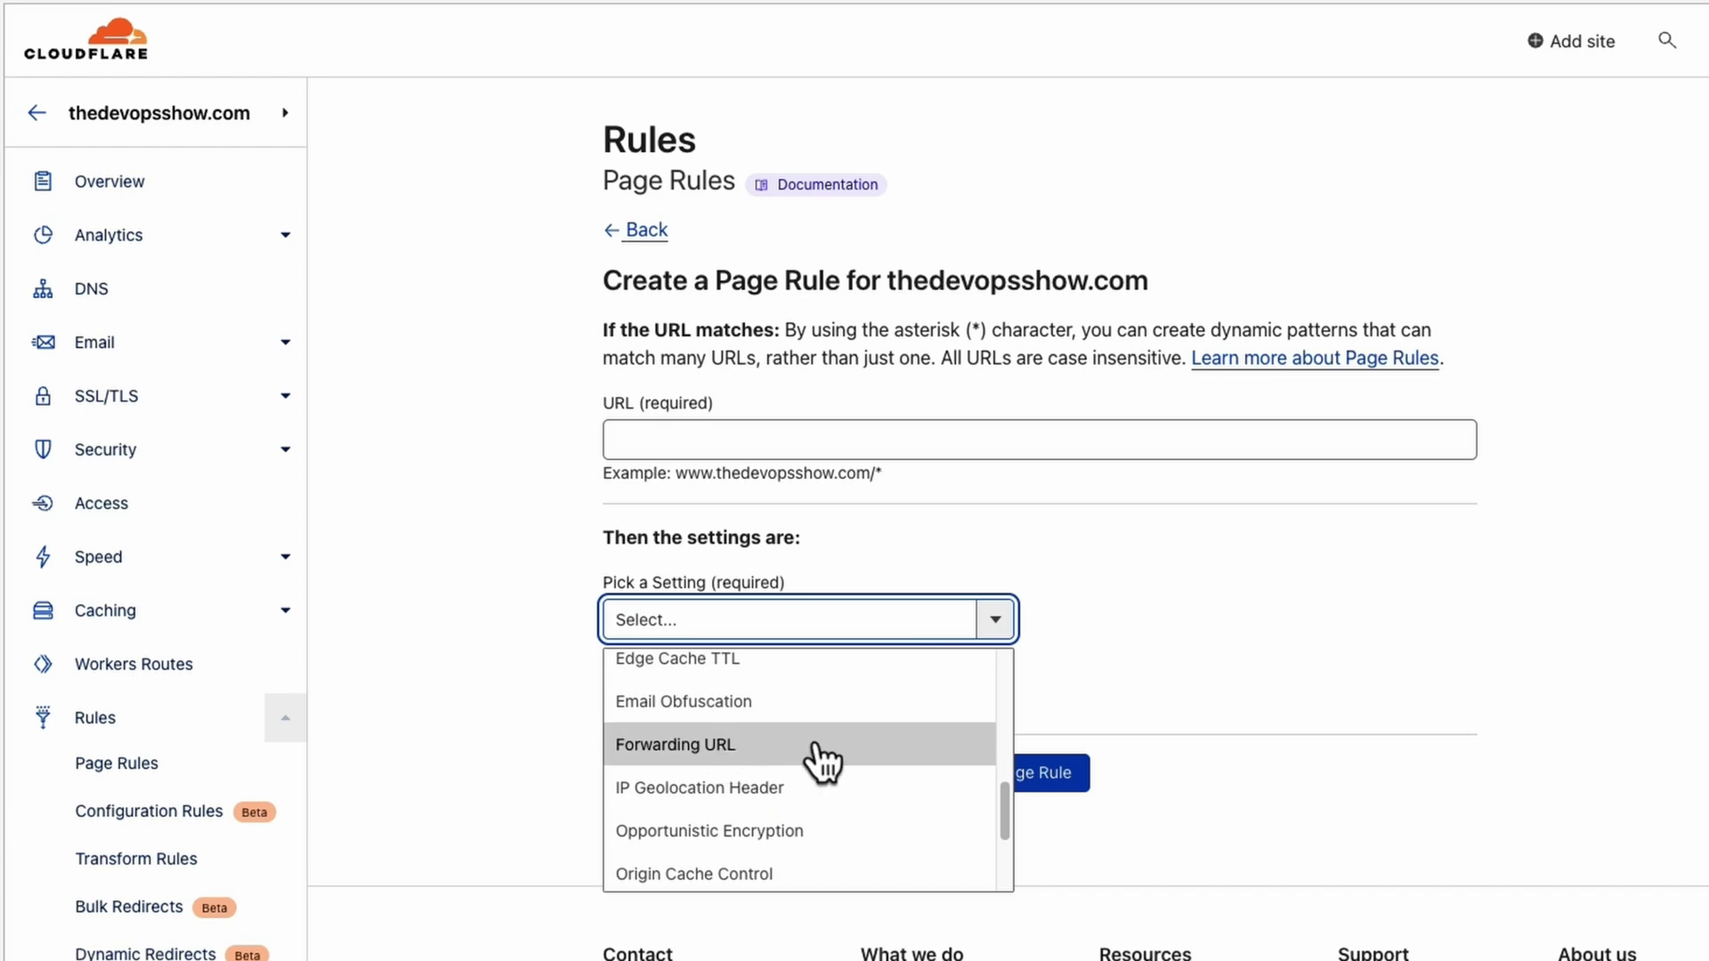
scroll(819, 760, down, 3)
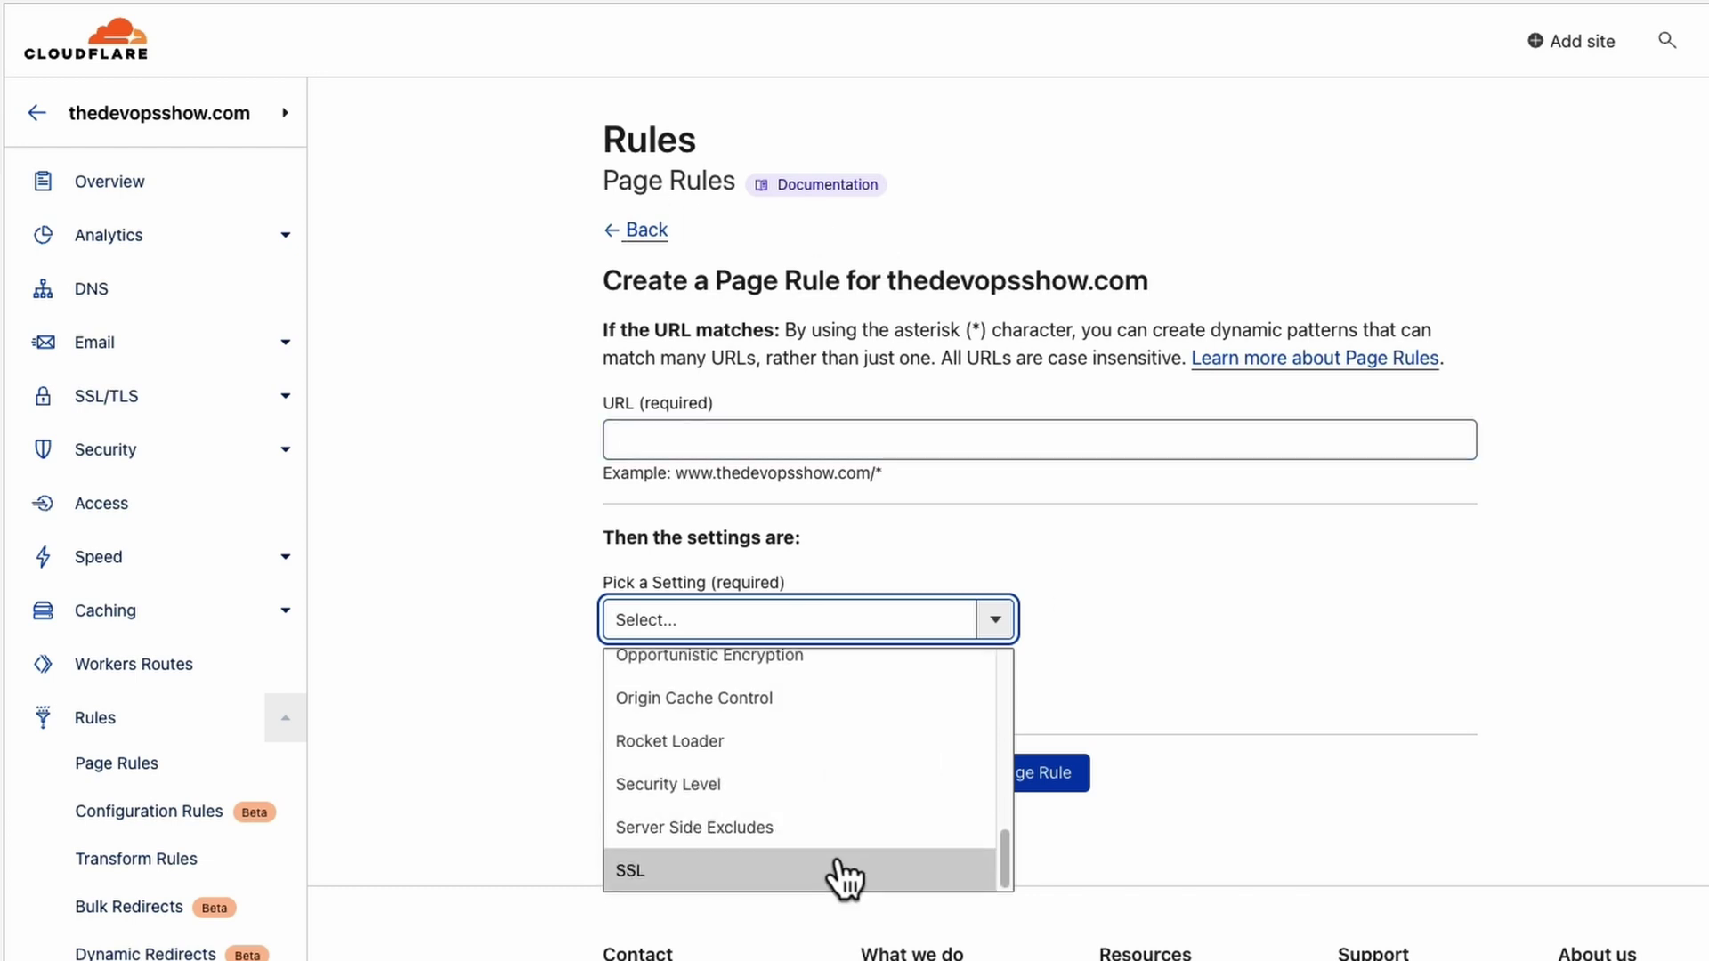
scroll(841, 867, down, 2)
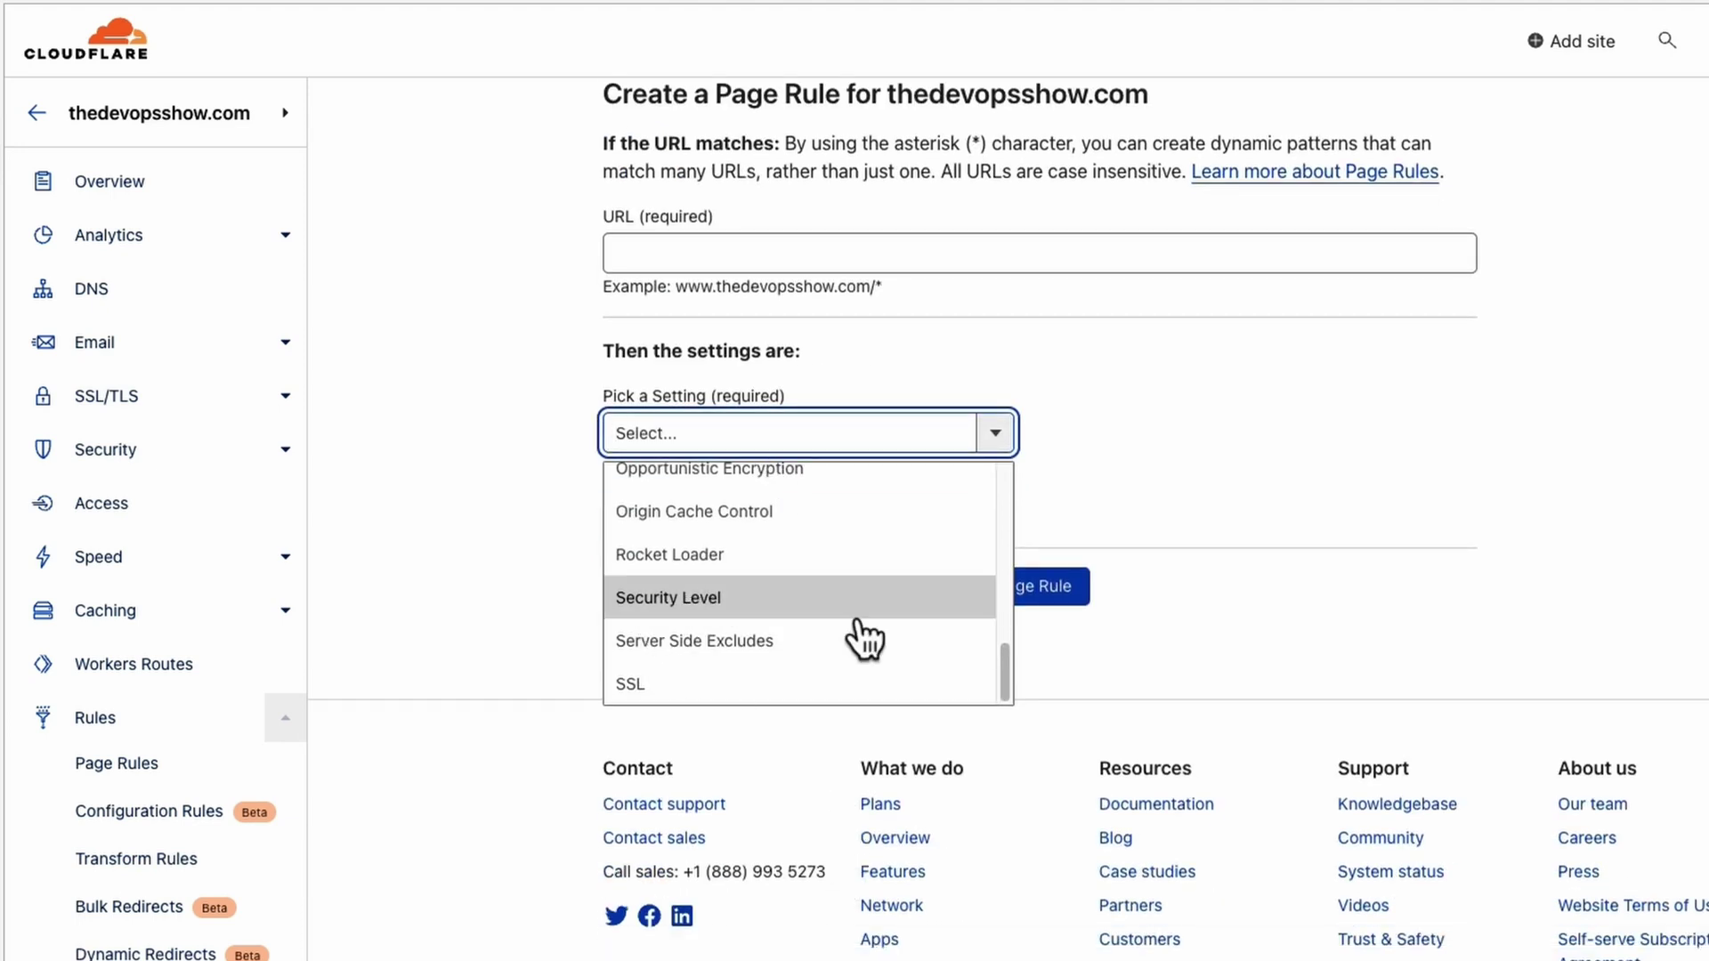
click(407, 582)
scroll(229, 877, down, 3)
scroll(229, 872, down, 1)
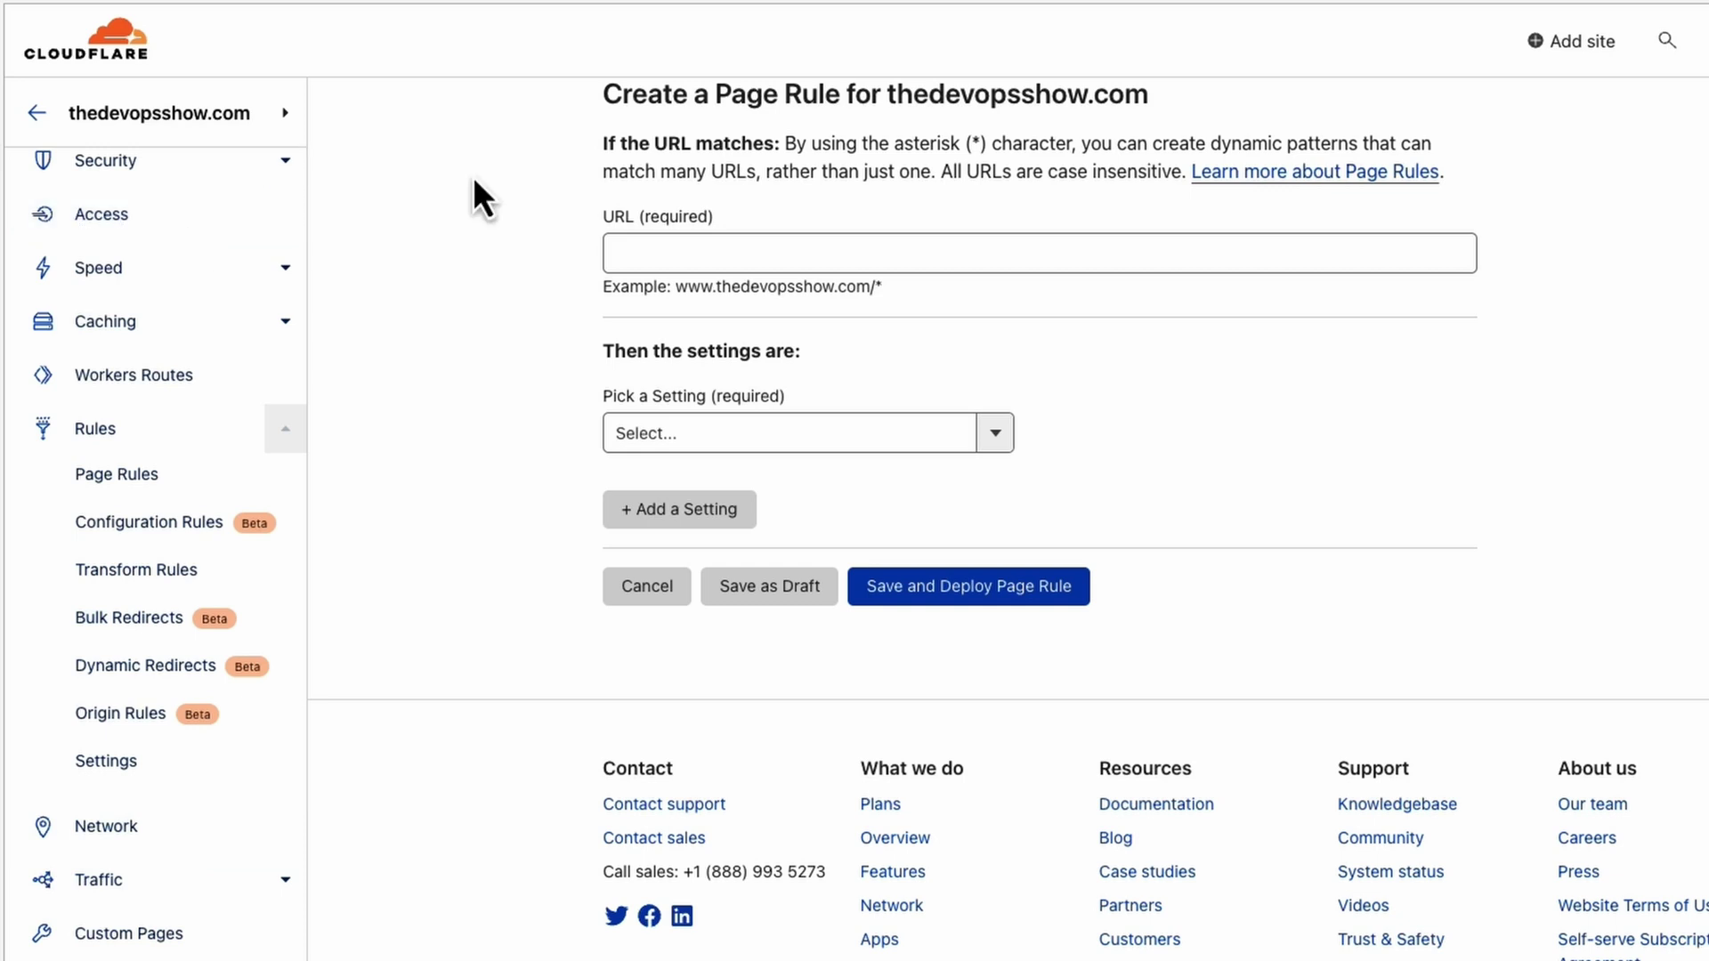
Go to the Security > WAF Firewall rules page.
click(283, 178)
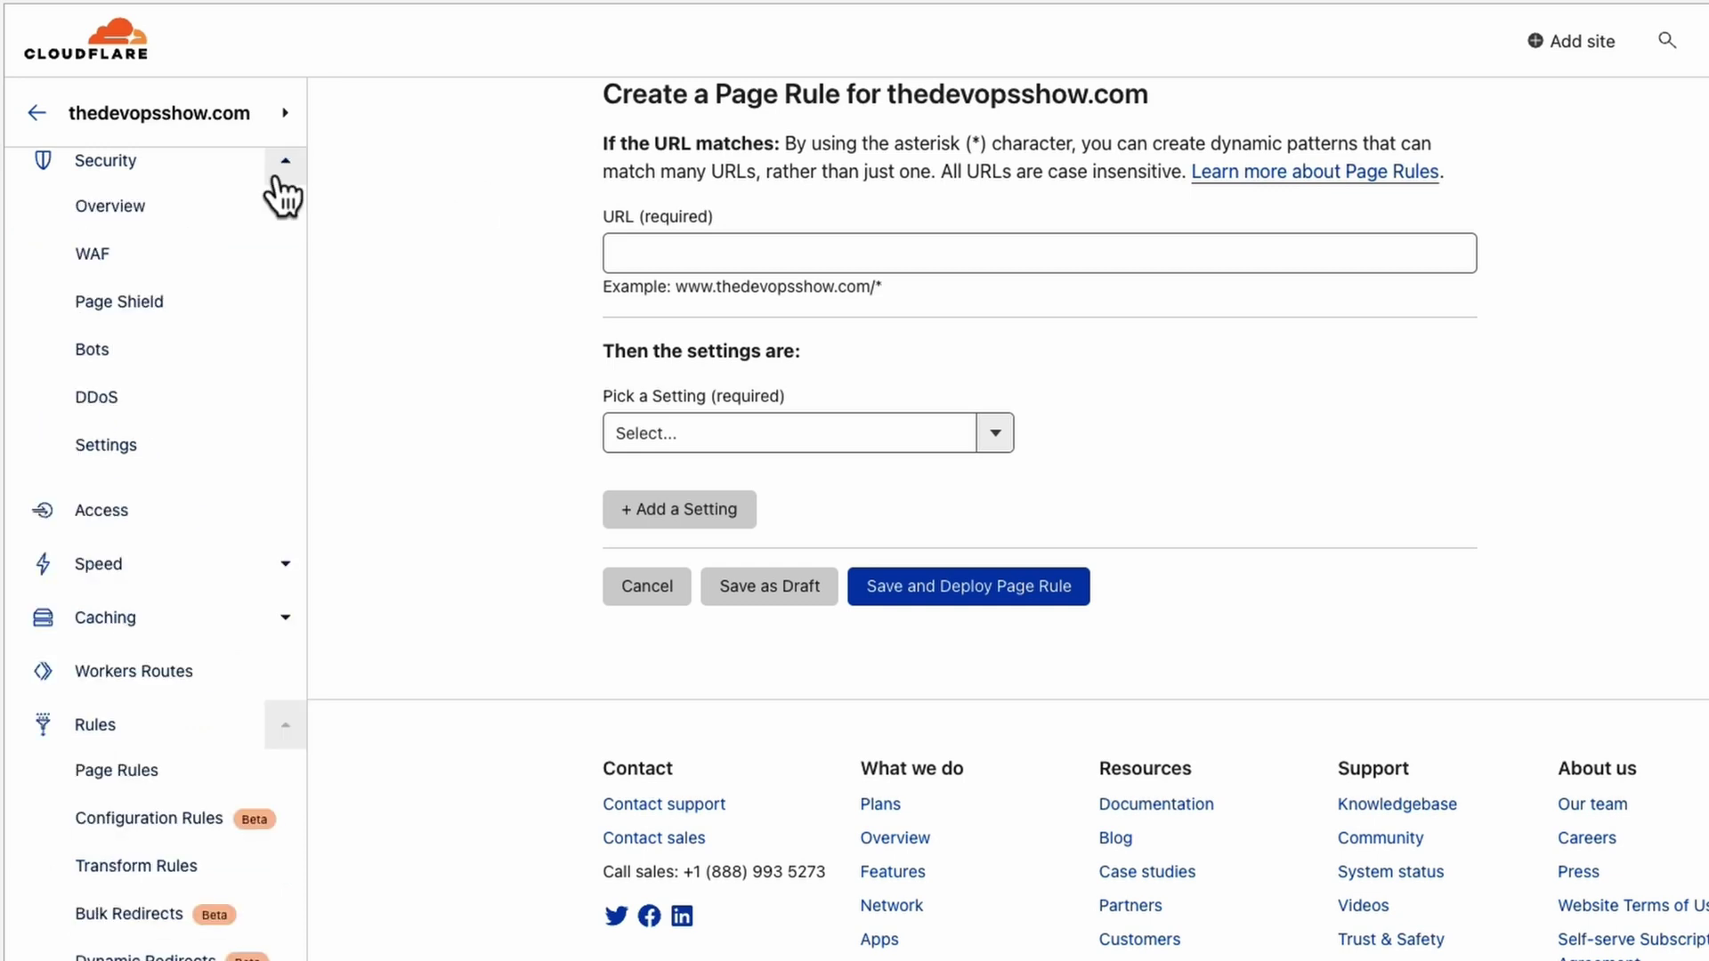
click(117, 264)
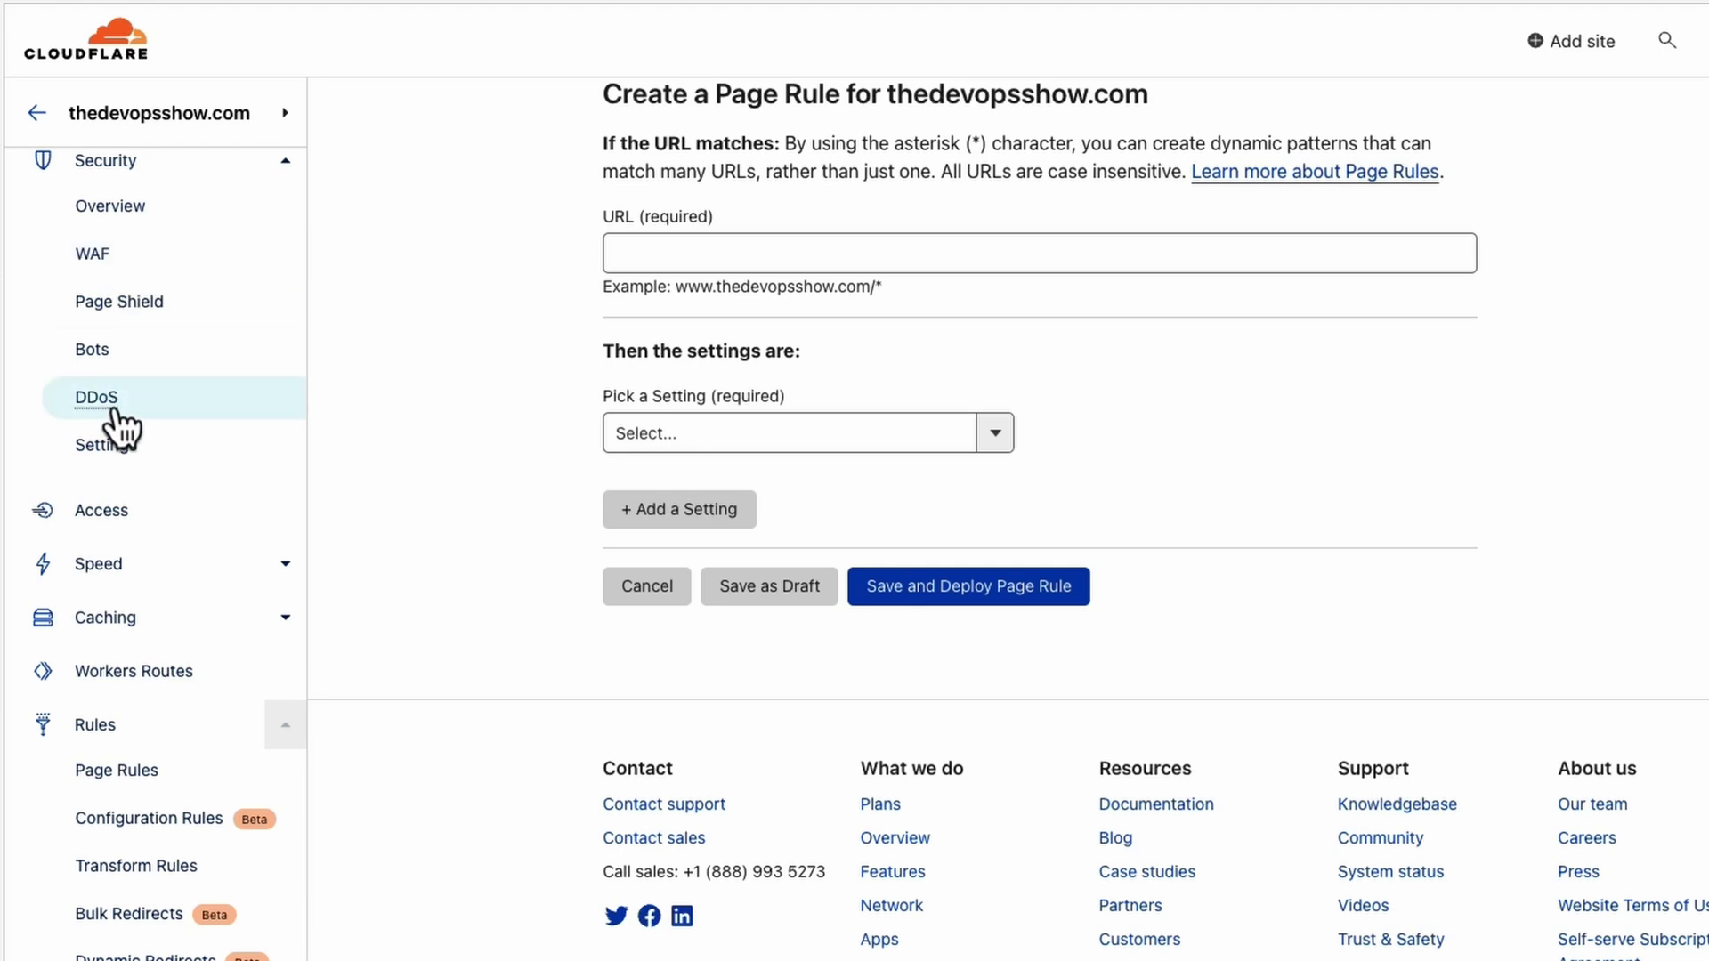
click(124, 267)
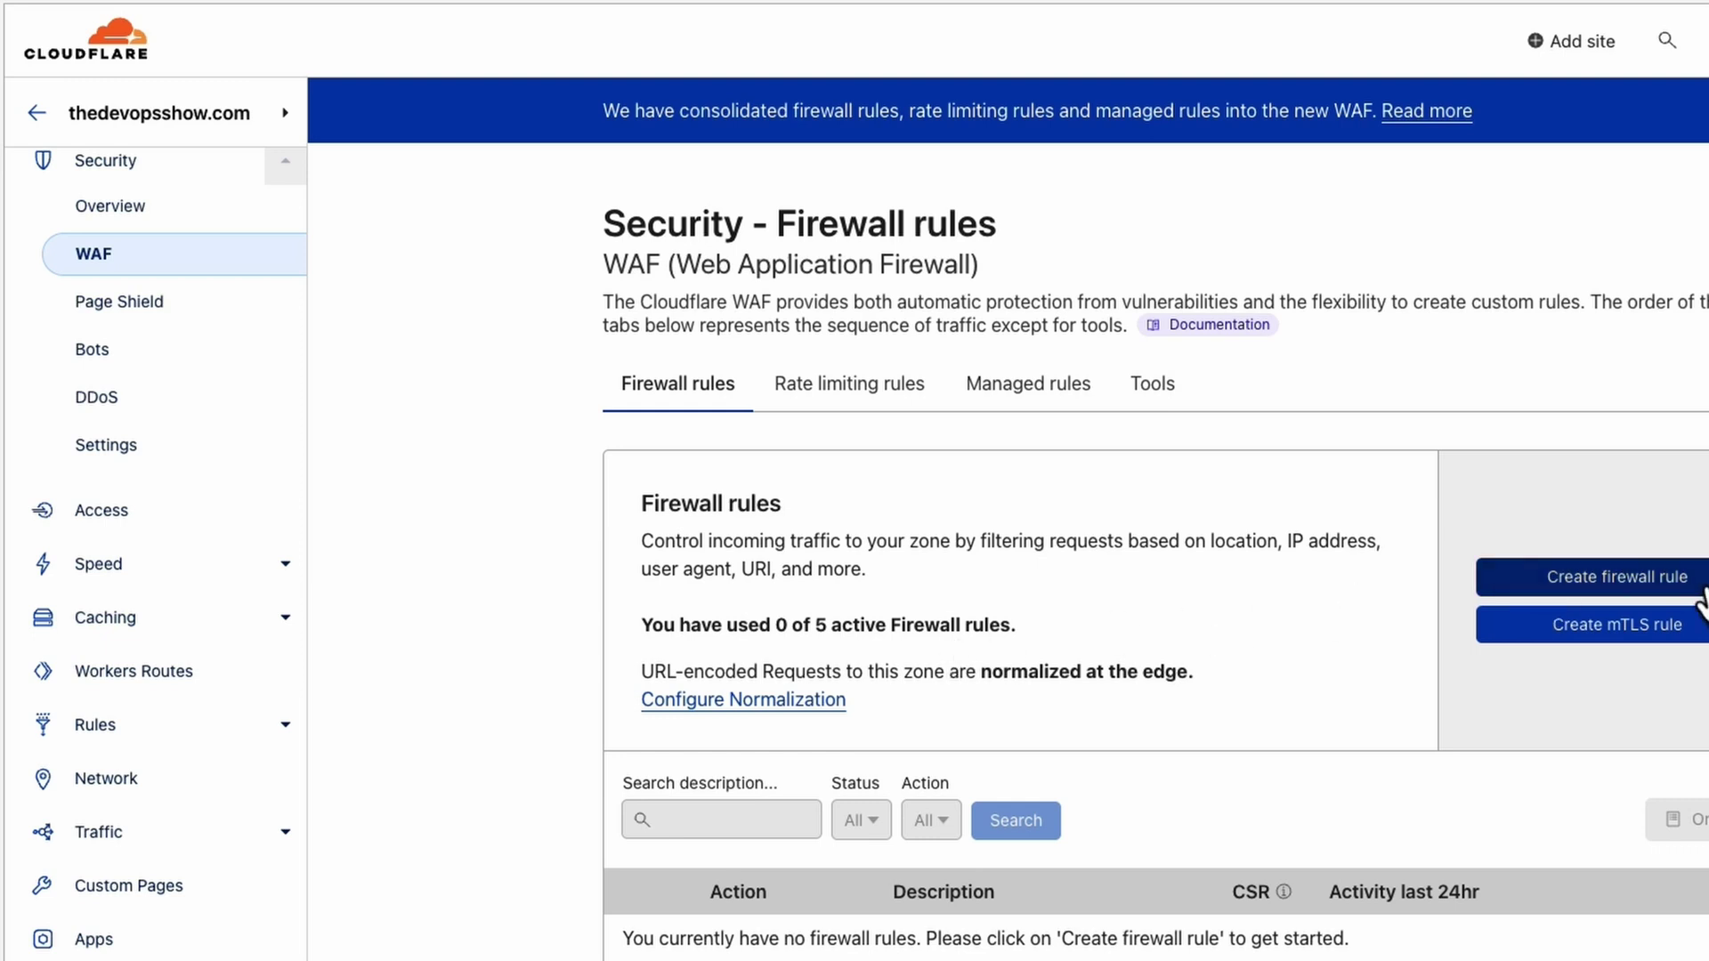
Start a new firewall rule from the WAF Firewall rules tab.
click(1652, 590)
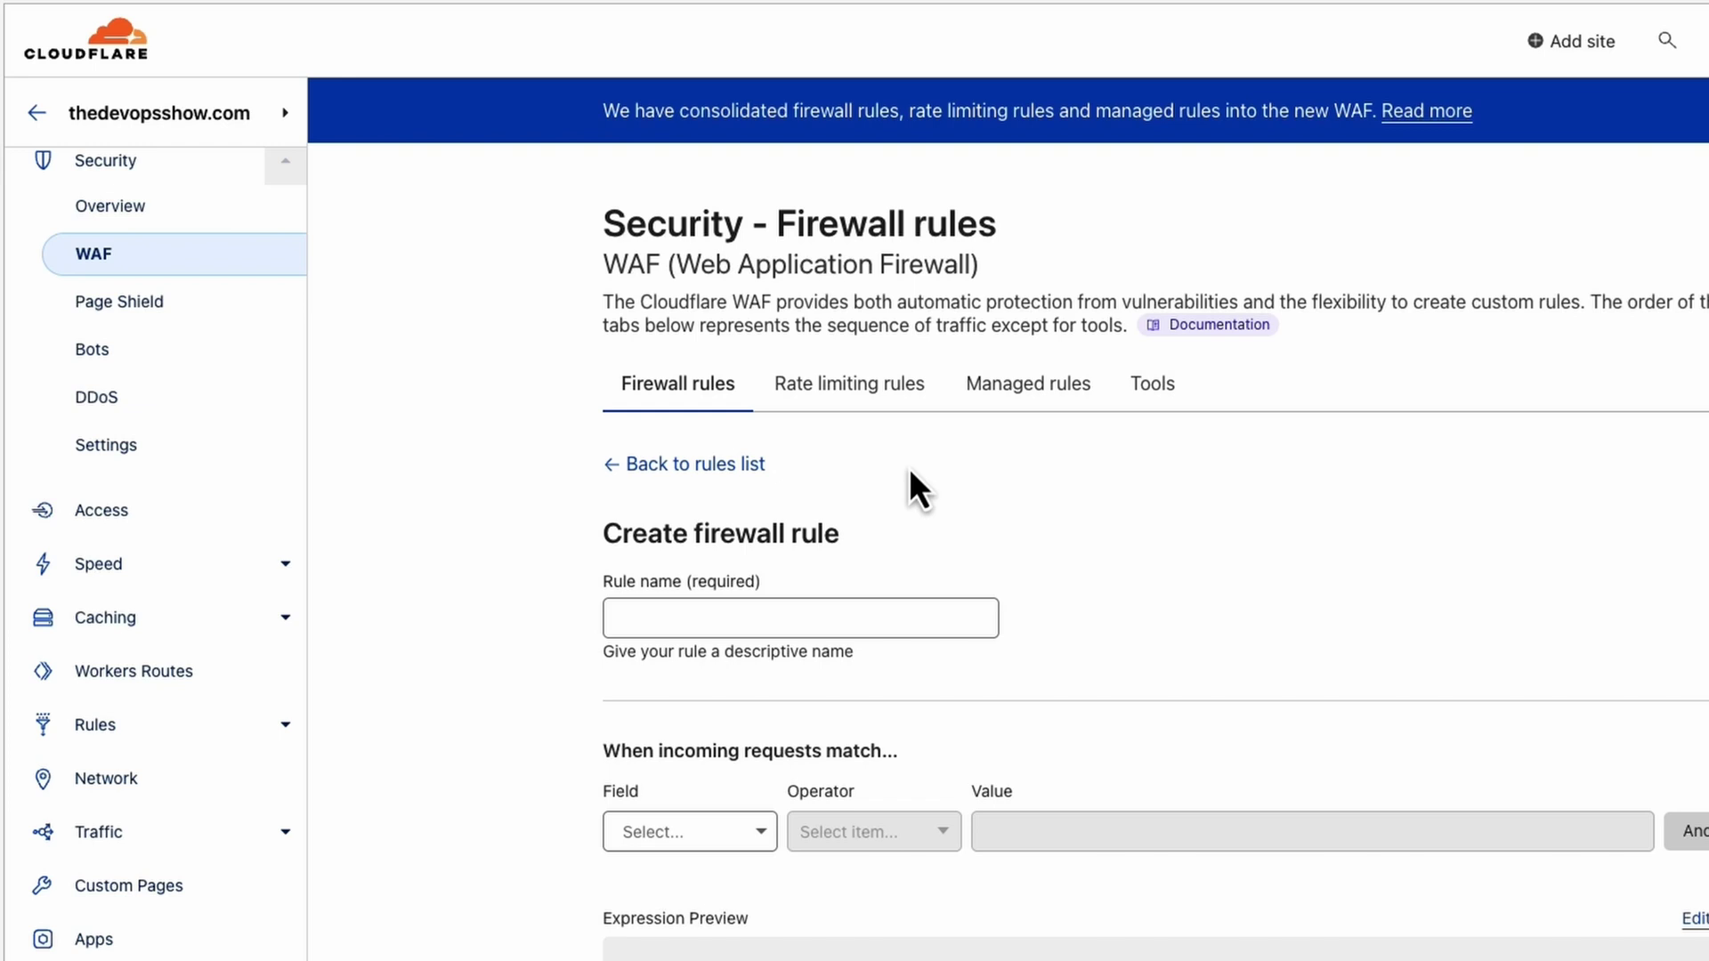
Name the rule 'China / Russia' and match Continent equals Asia.
click(641, 618)
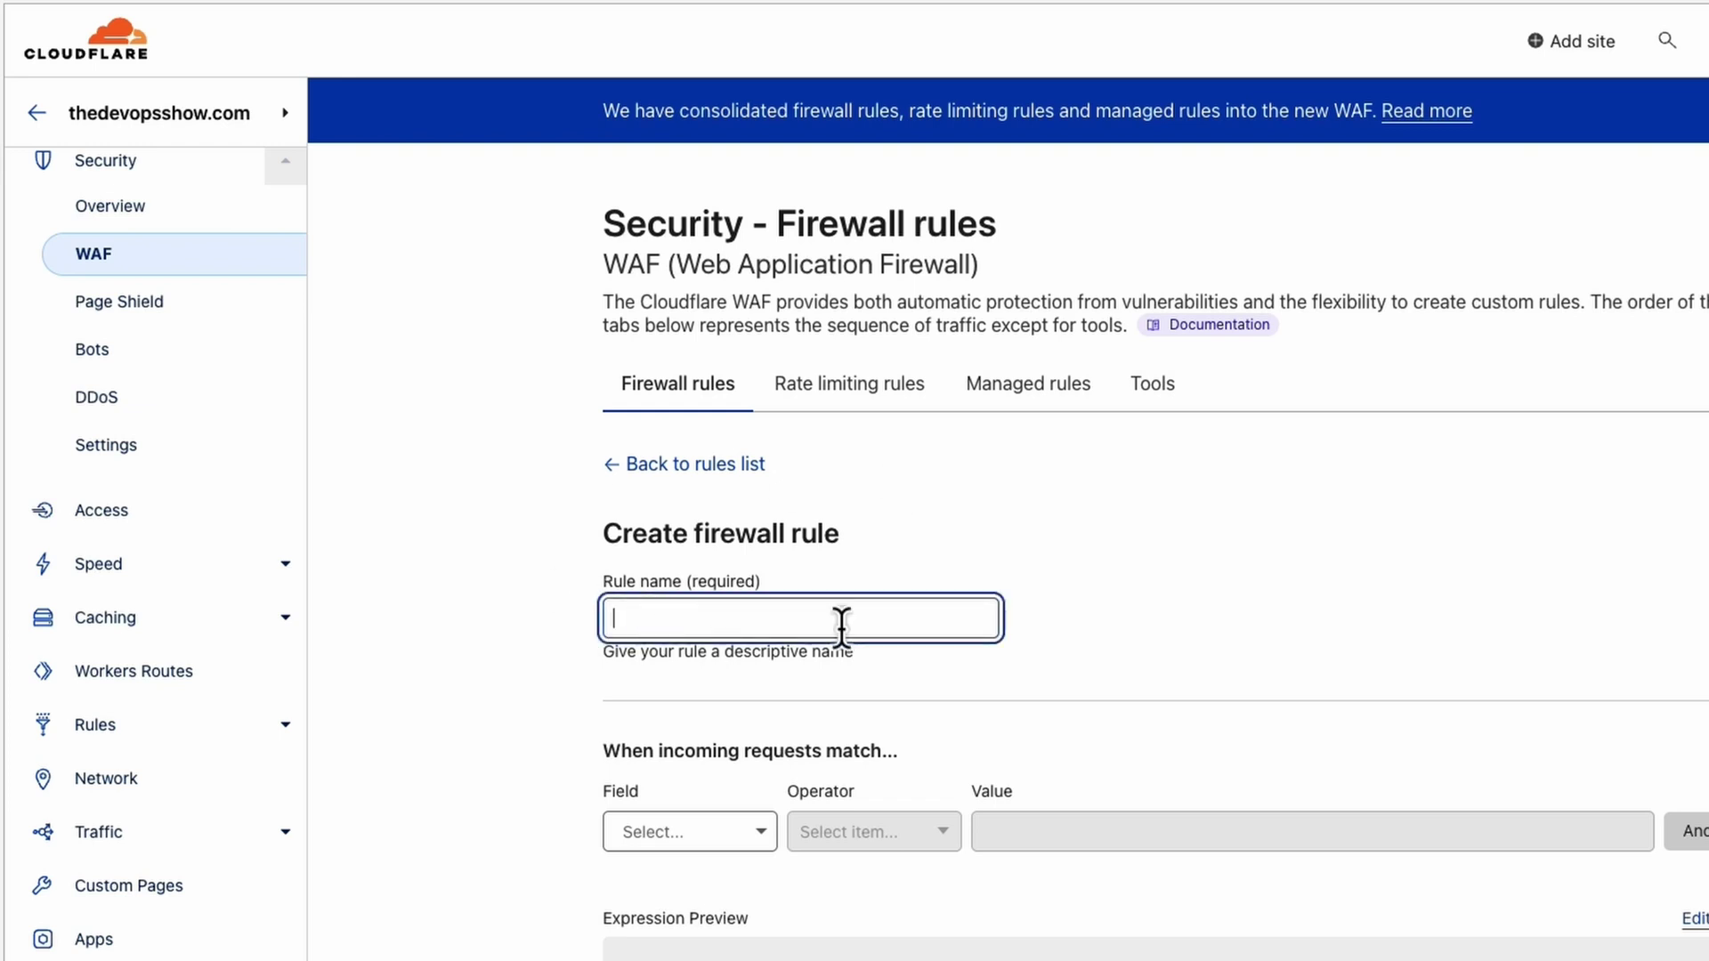
text(China / Ru)
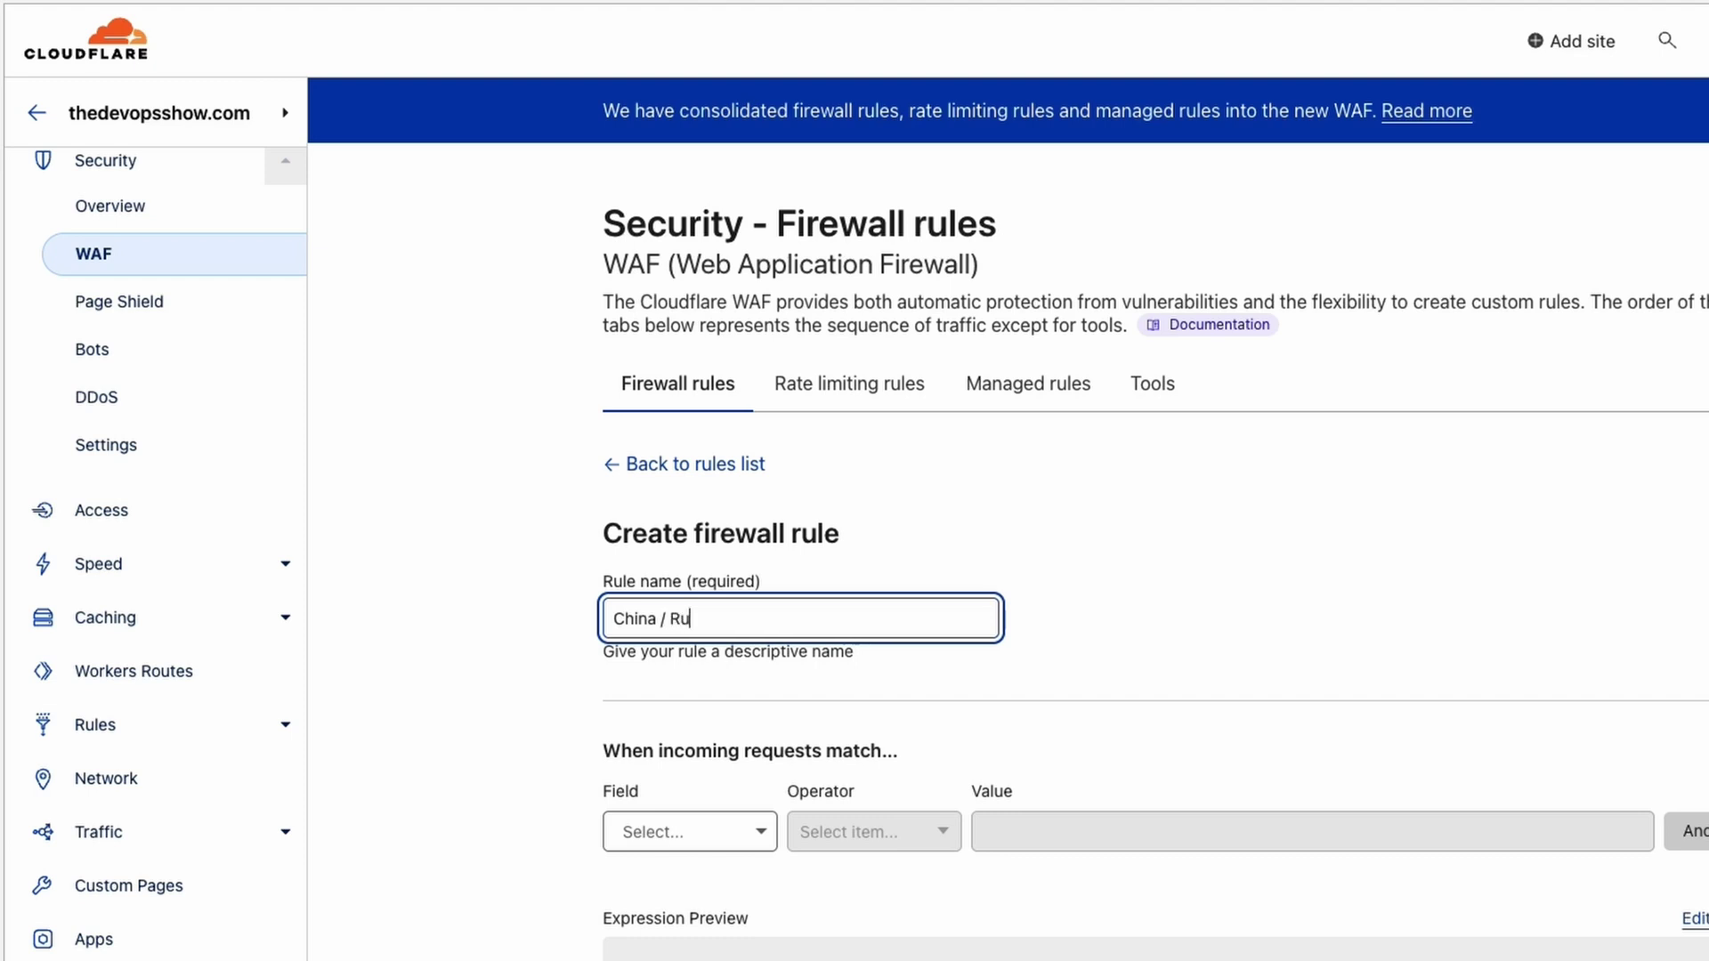
text(ssia...)
key(BackSpace)
key(BackSpace)
key(BackSpace)
click(707, 830)
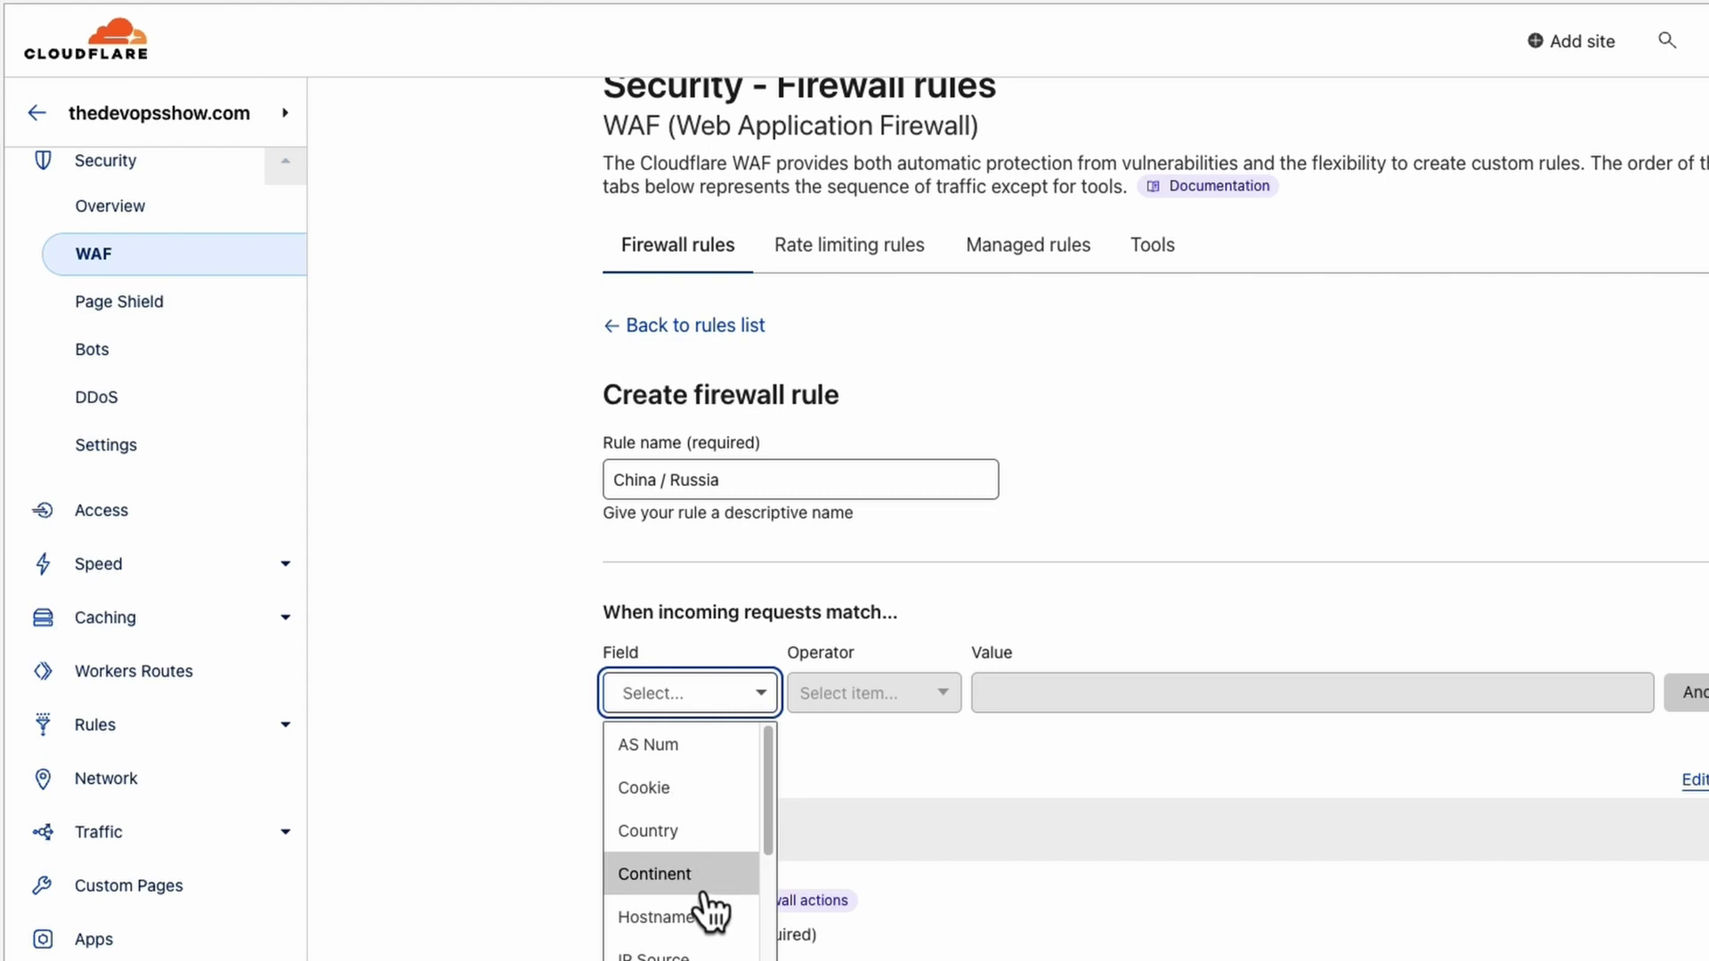
click(705, 875)
click(890, 692)
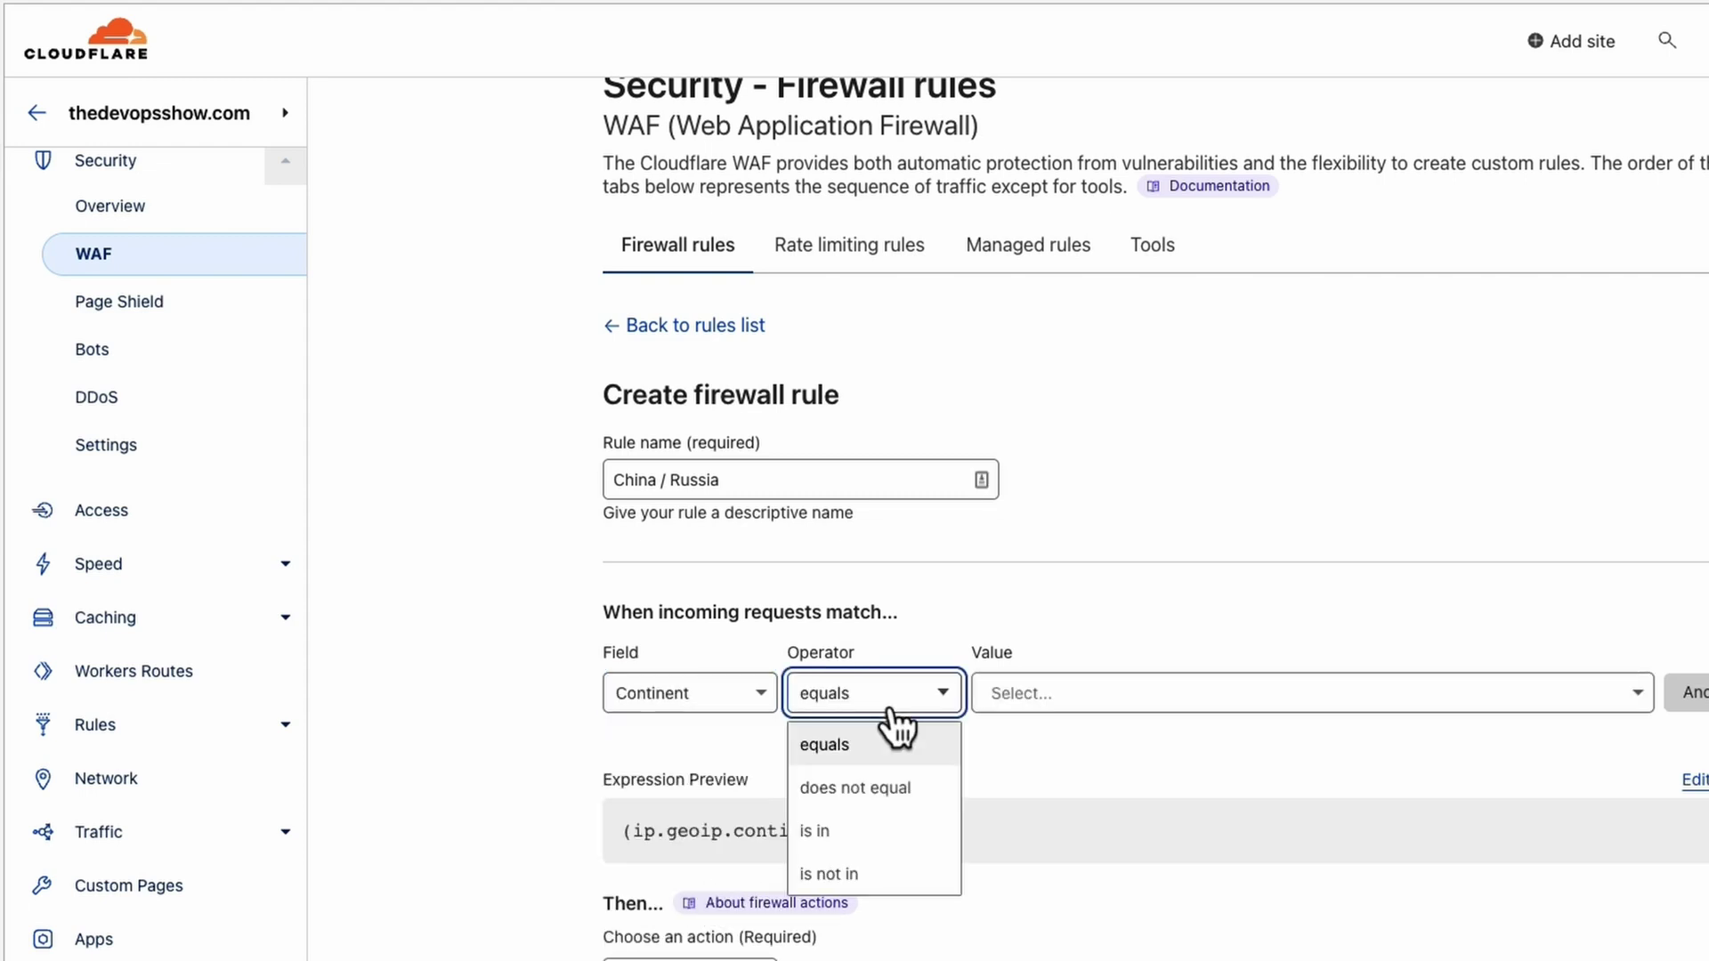
click(836, 744)
click(1306, 685)
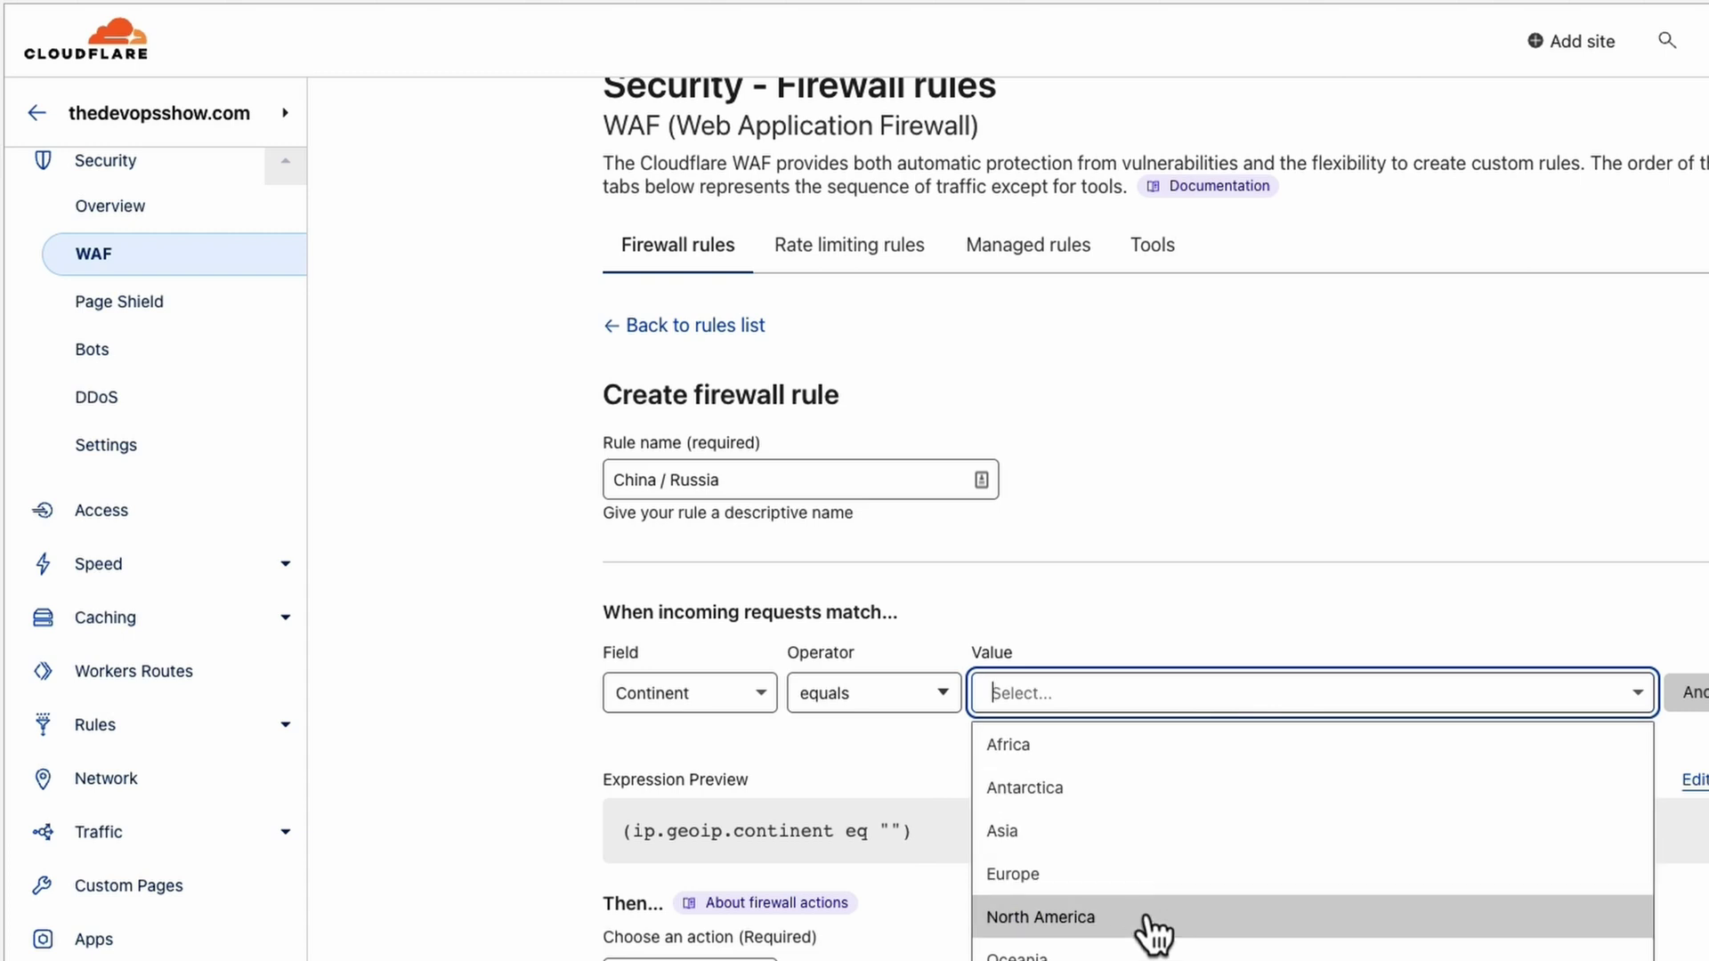
click(1165, 841)
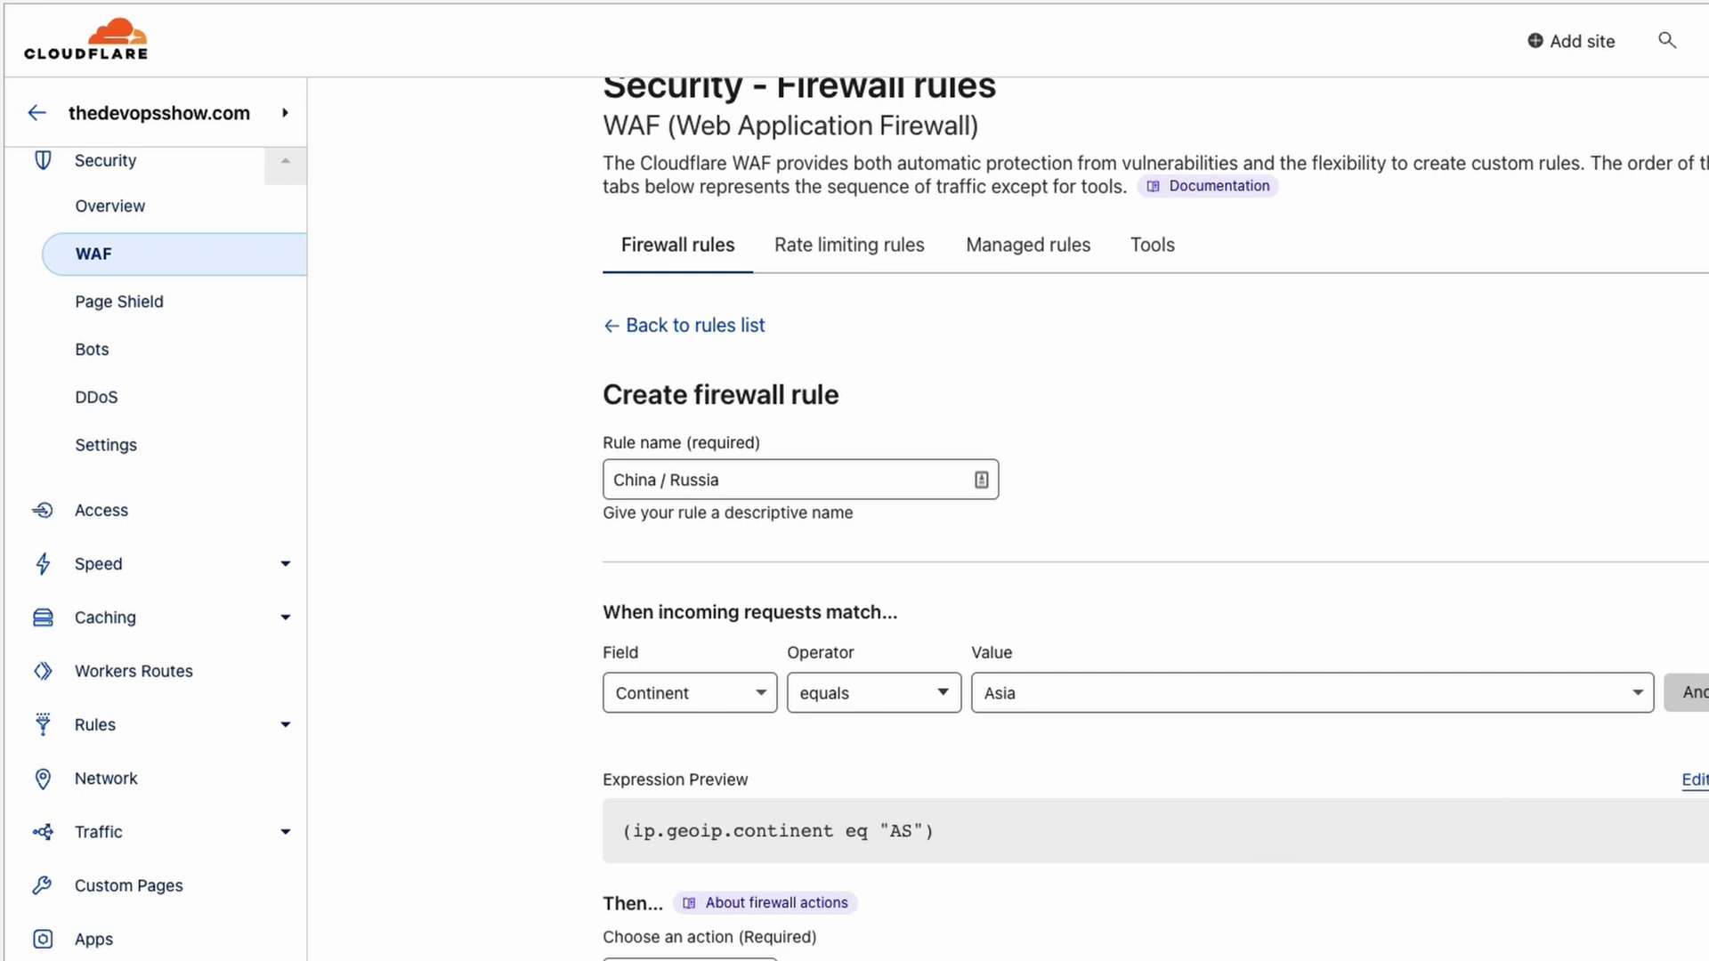
Add an Or condition matching Continent equals Antarctica.
click(1684, 692)
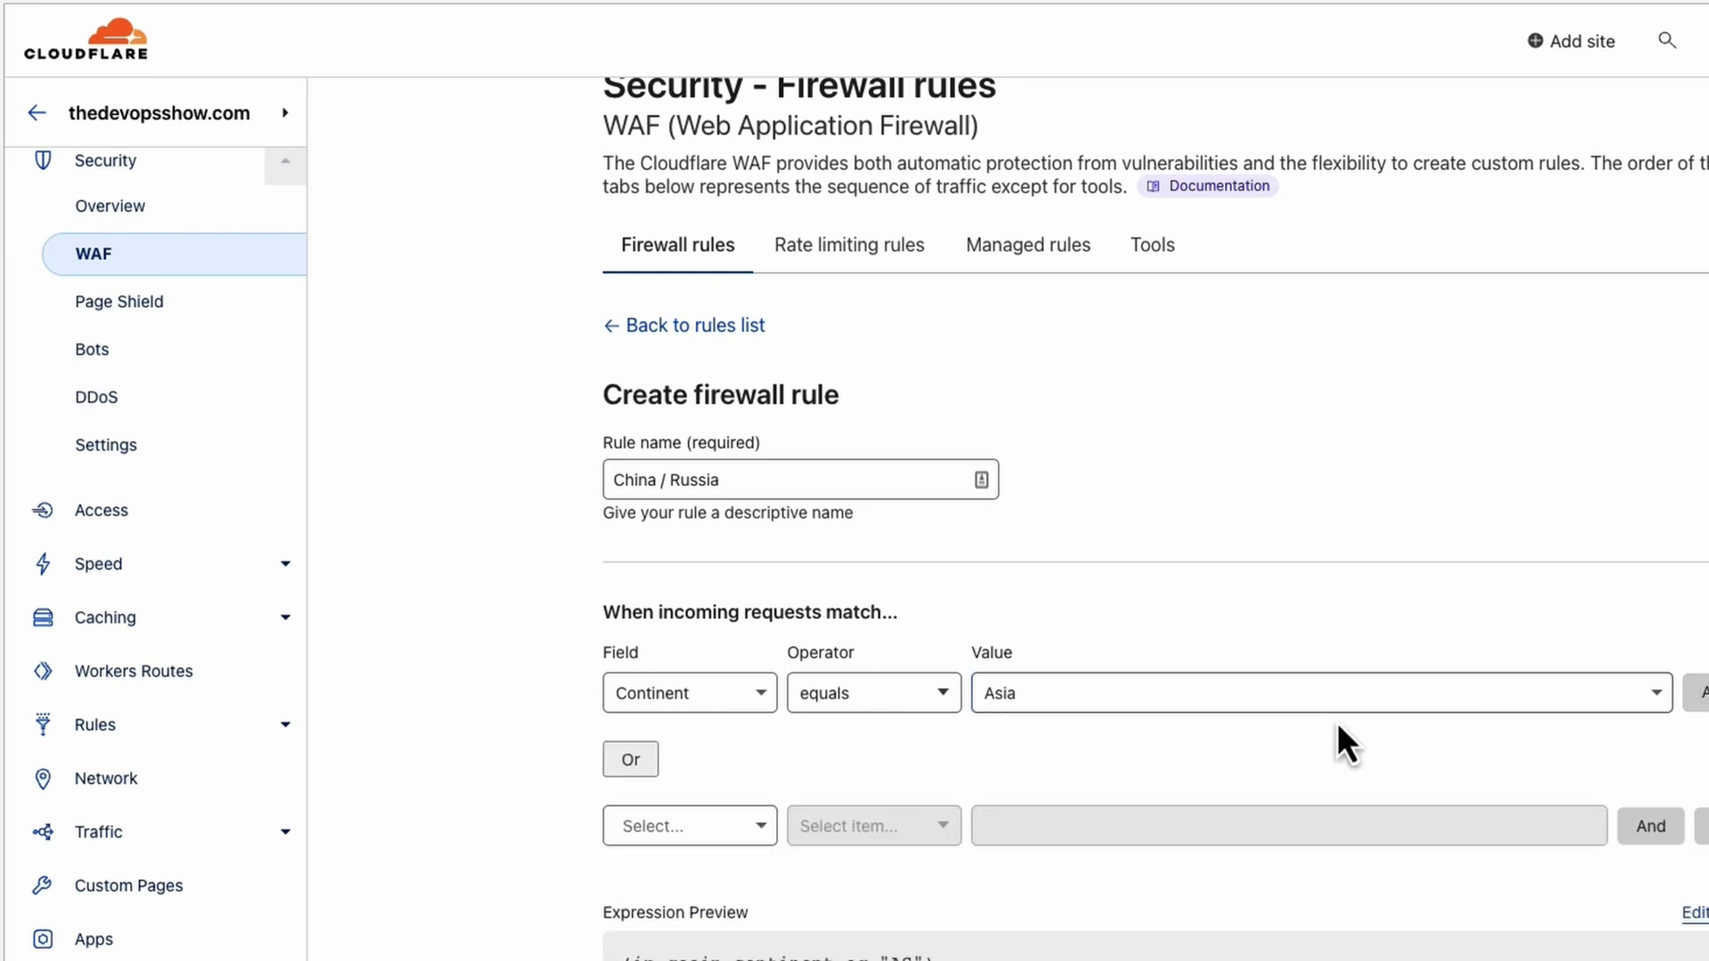
click(756, 826)
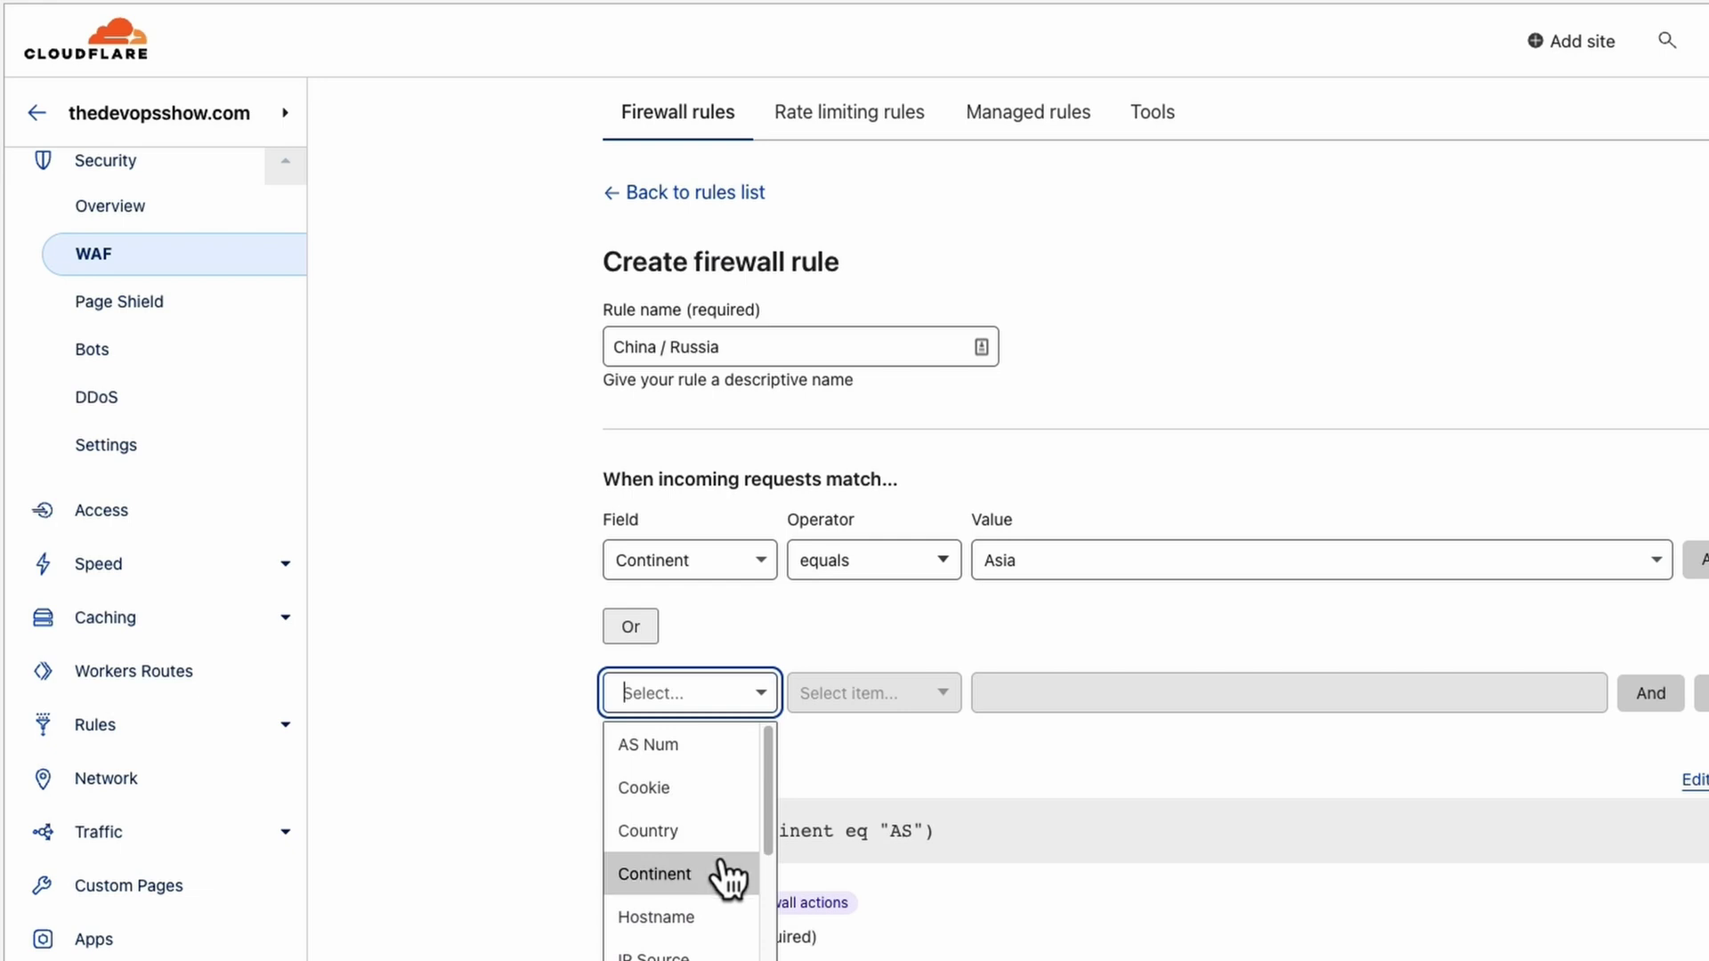
click(726, 875)
click(1109, 703)
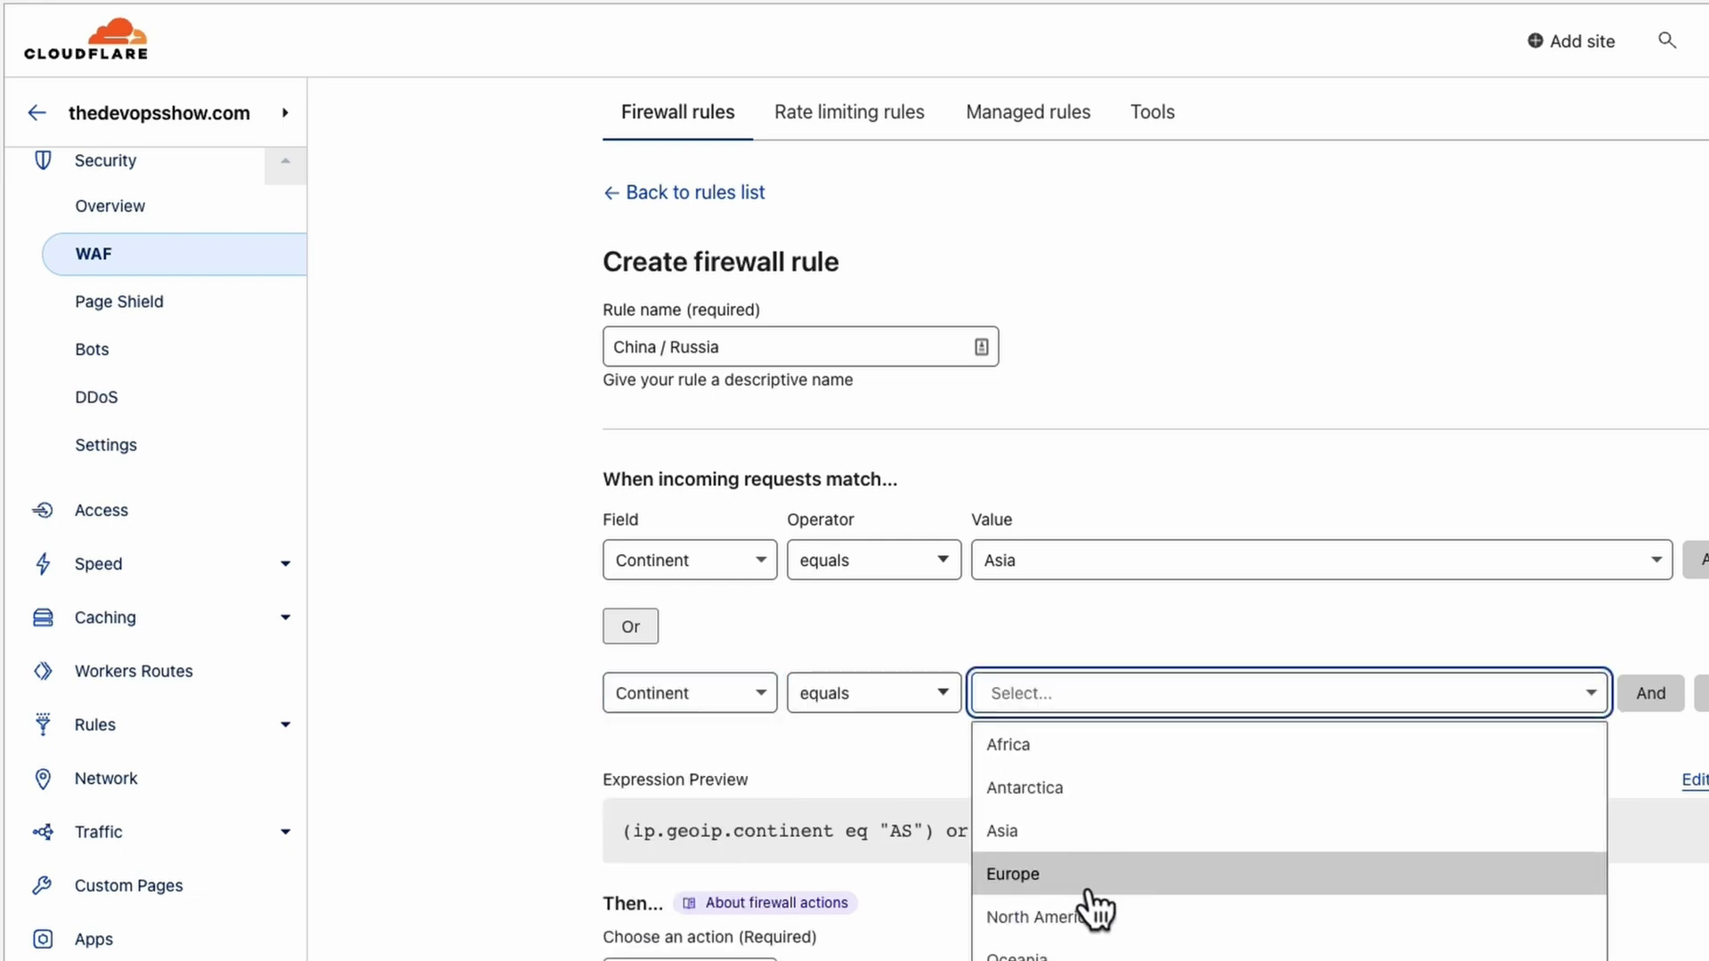
click(1102, 801)
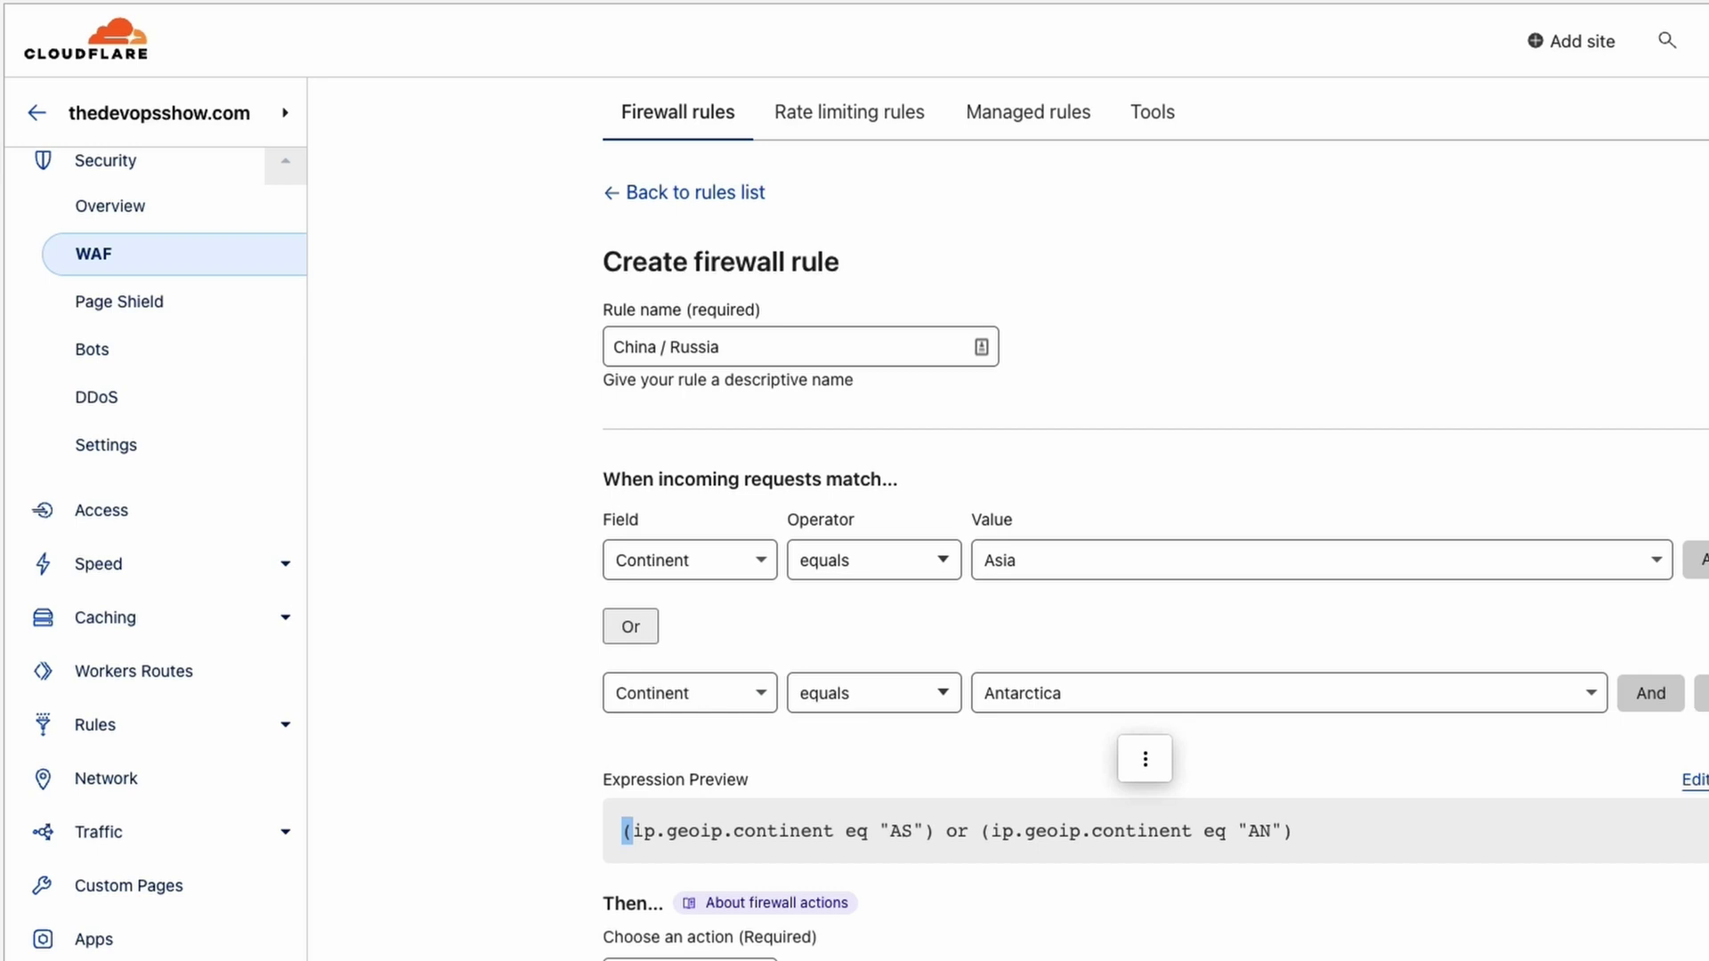
click(690, 958)
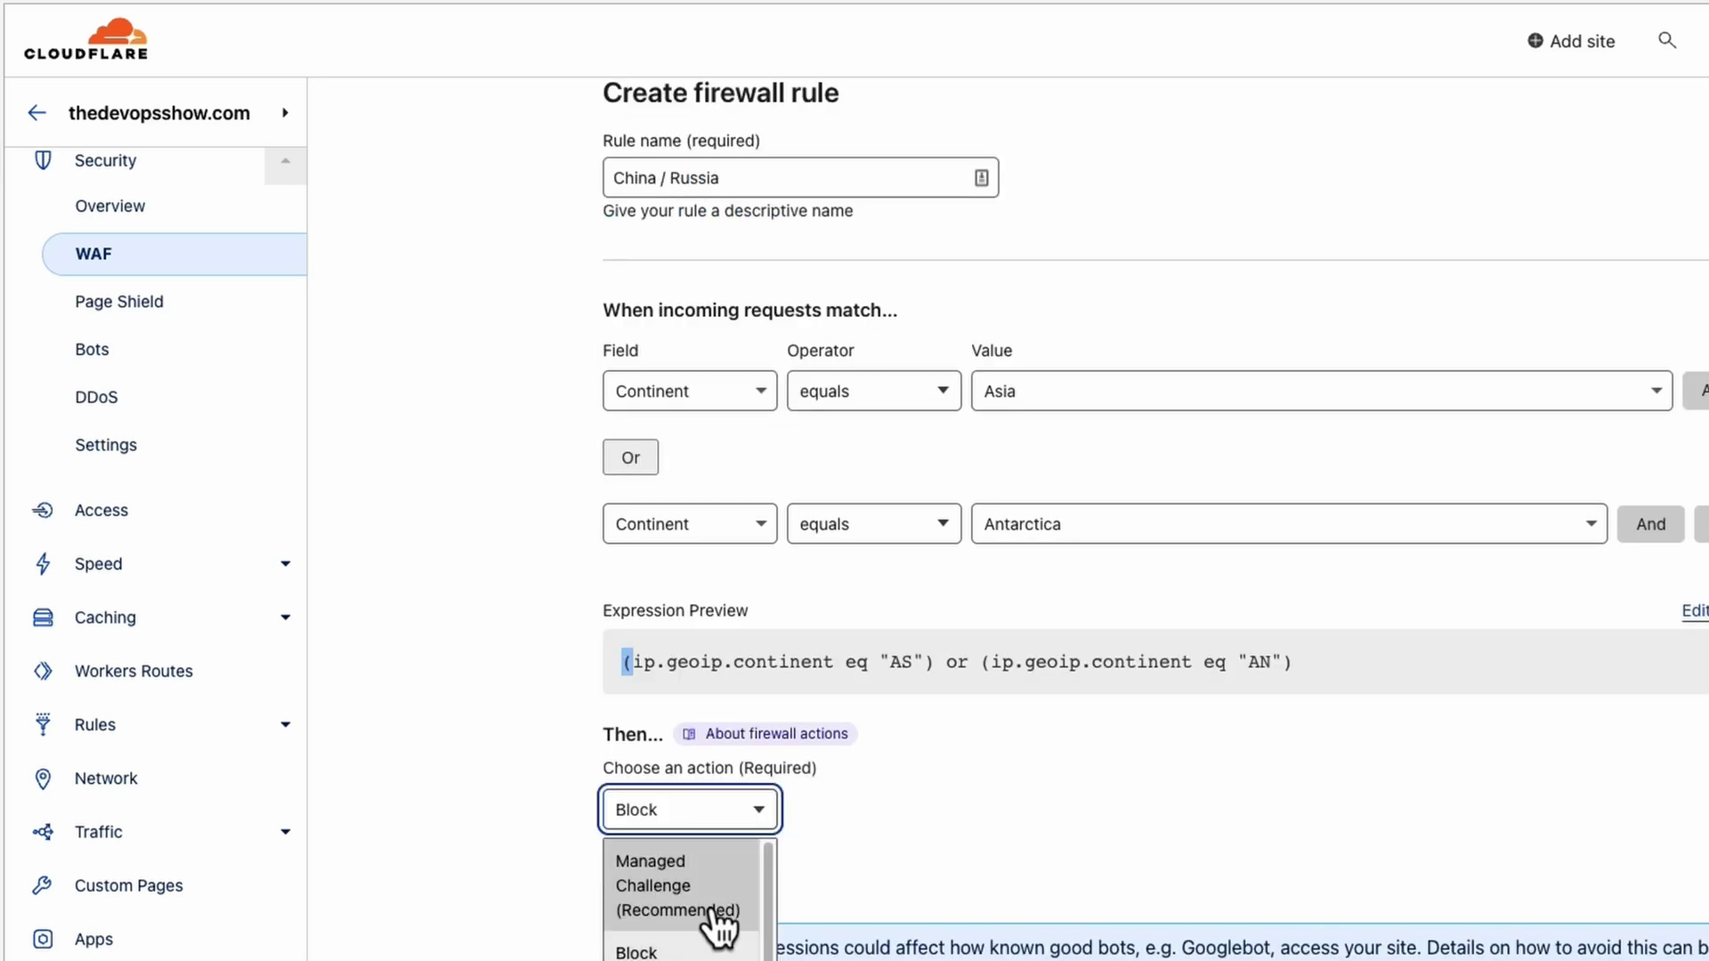
scroll(705, 921, down, 1)
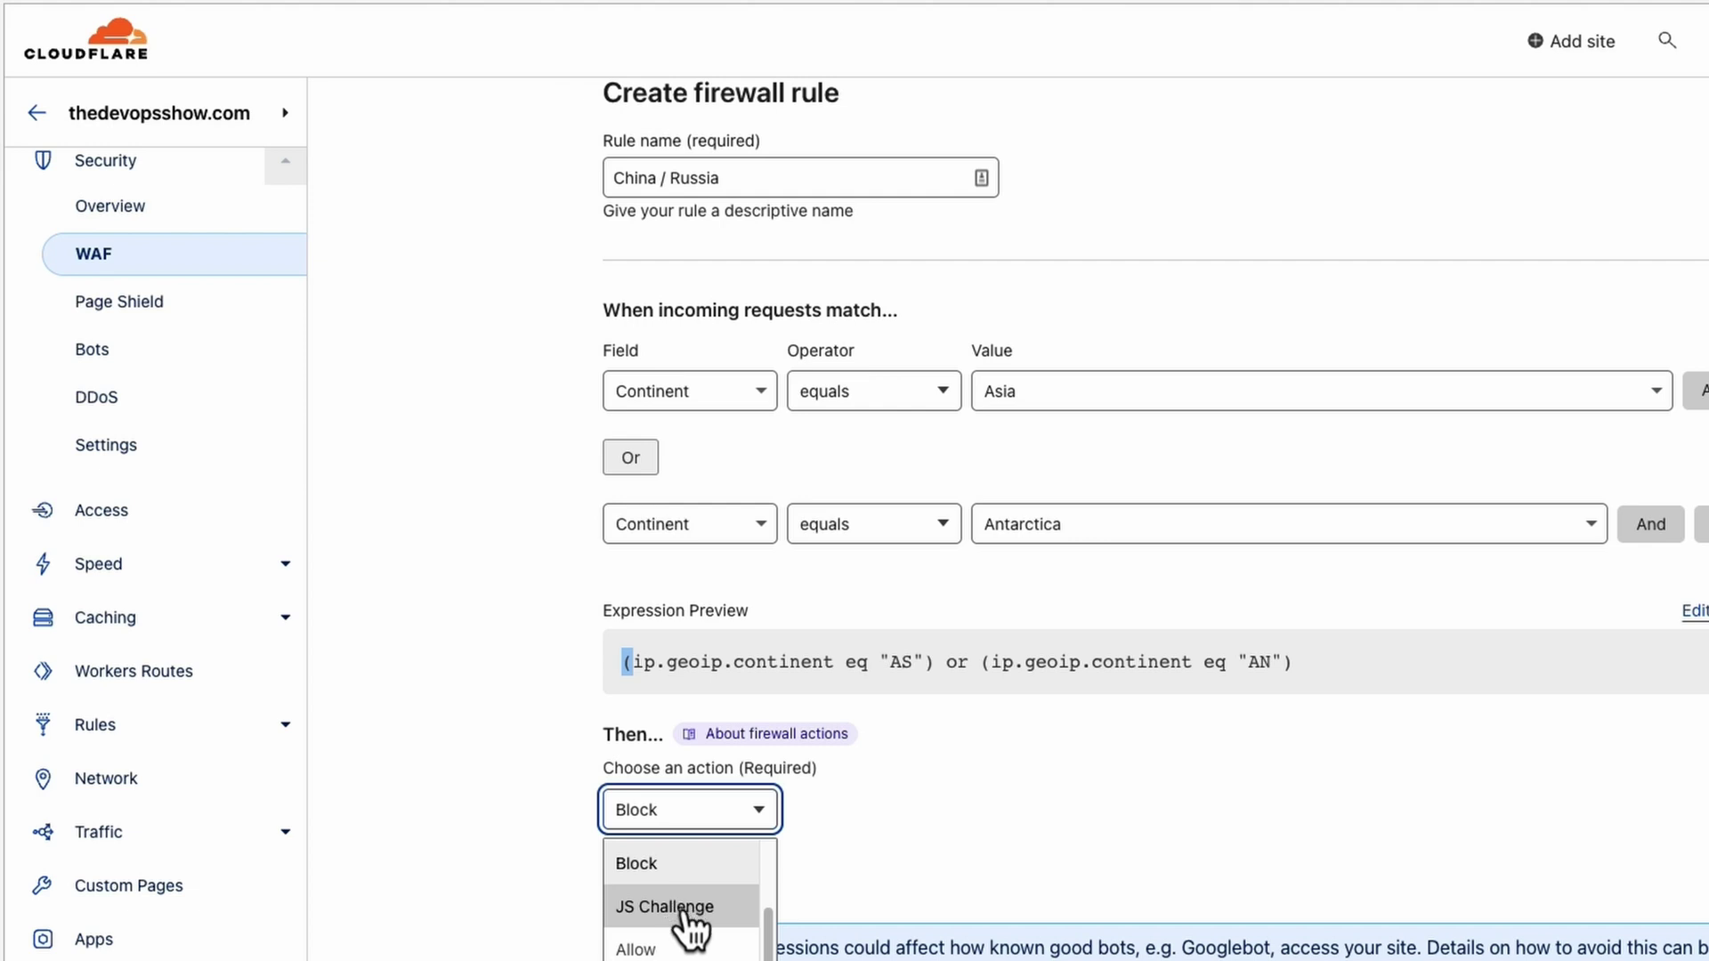
scroll(688, 930, down, 3)
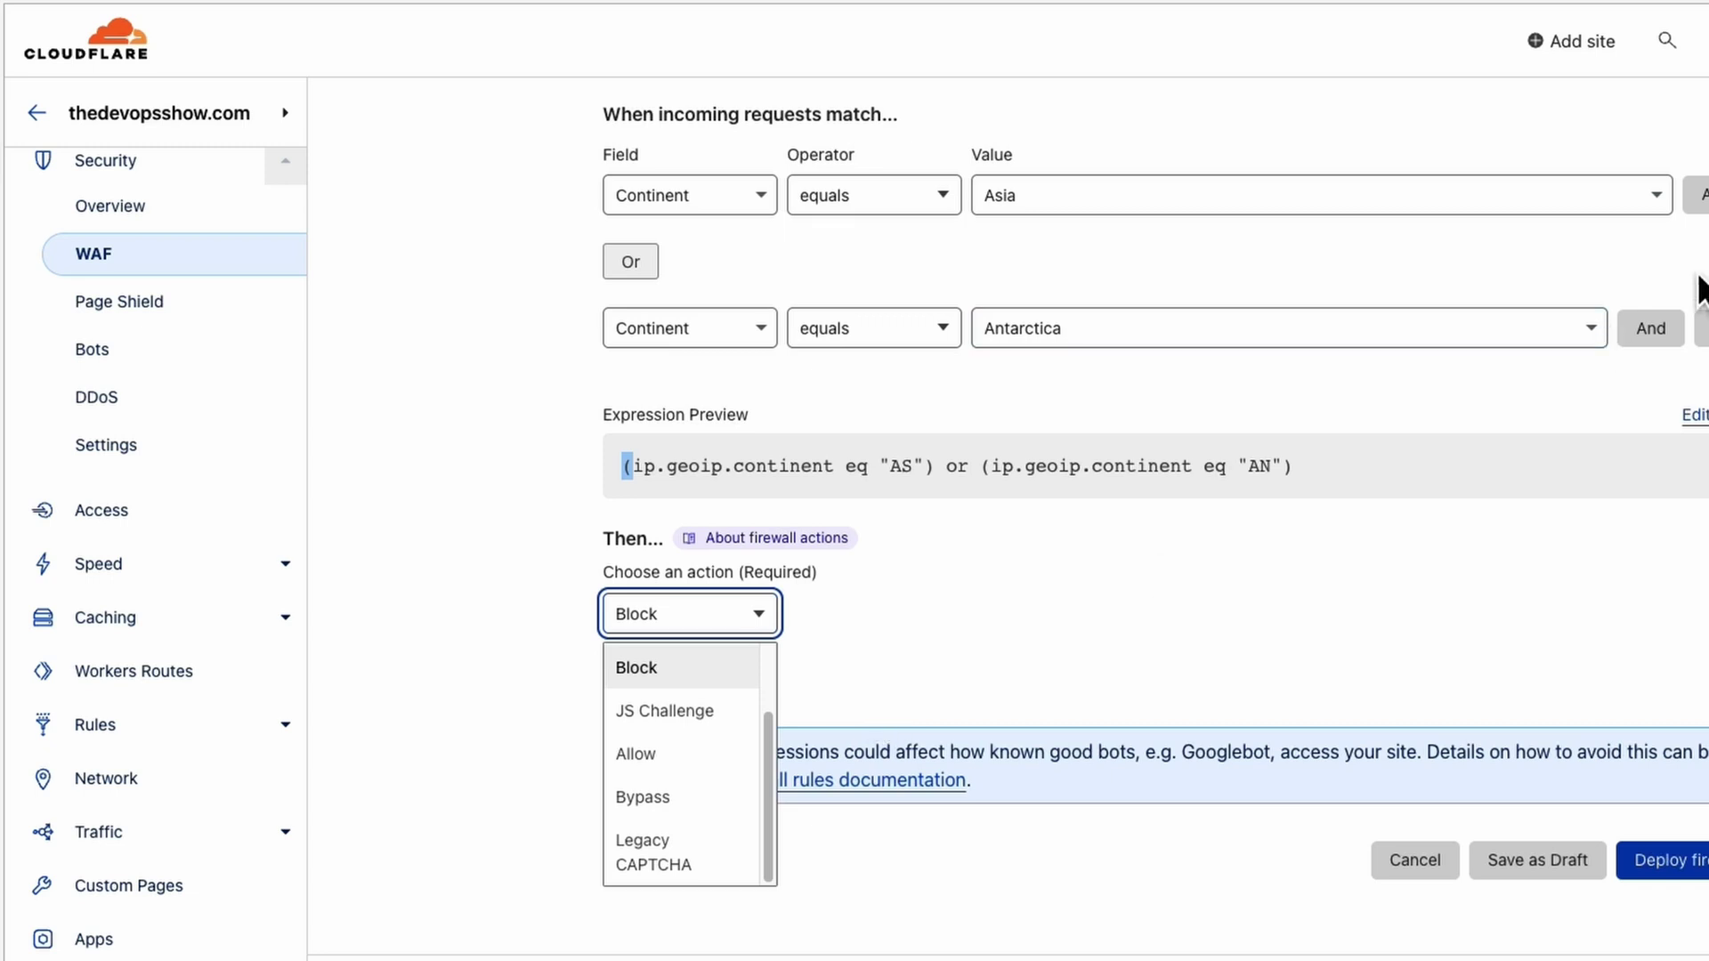
Change both conditions to Country equals Russian Federation or China.
click(684, 207)
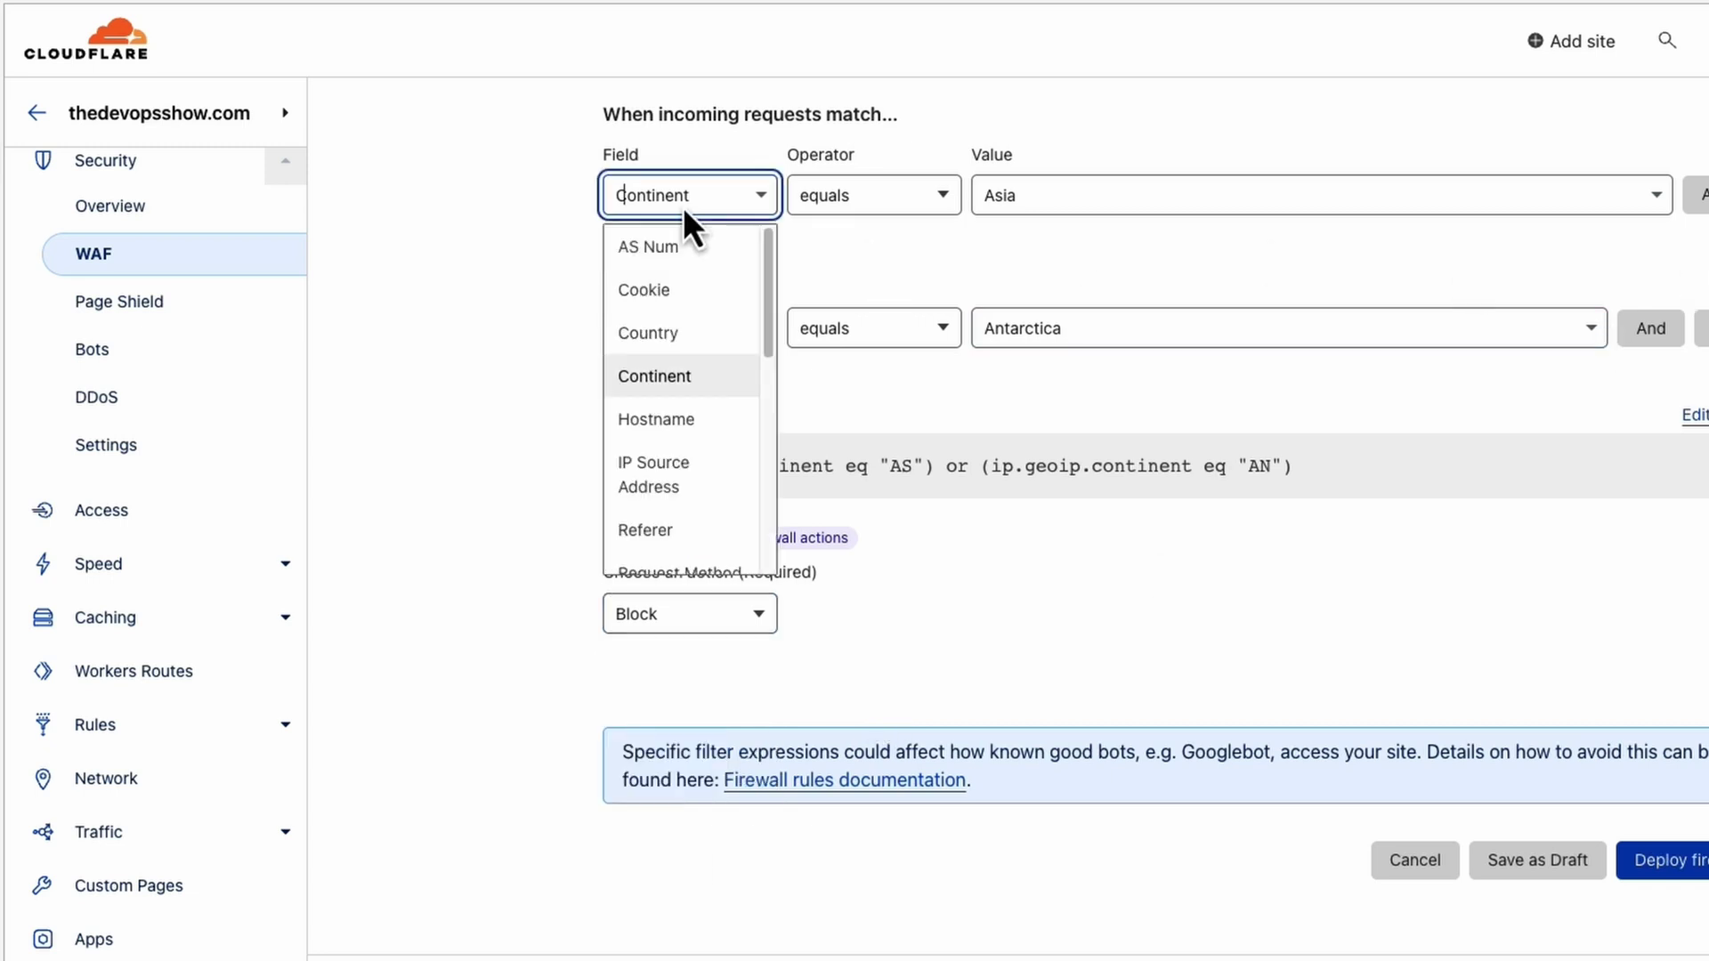
click(701, 335)
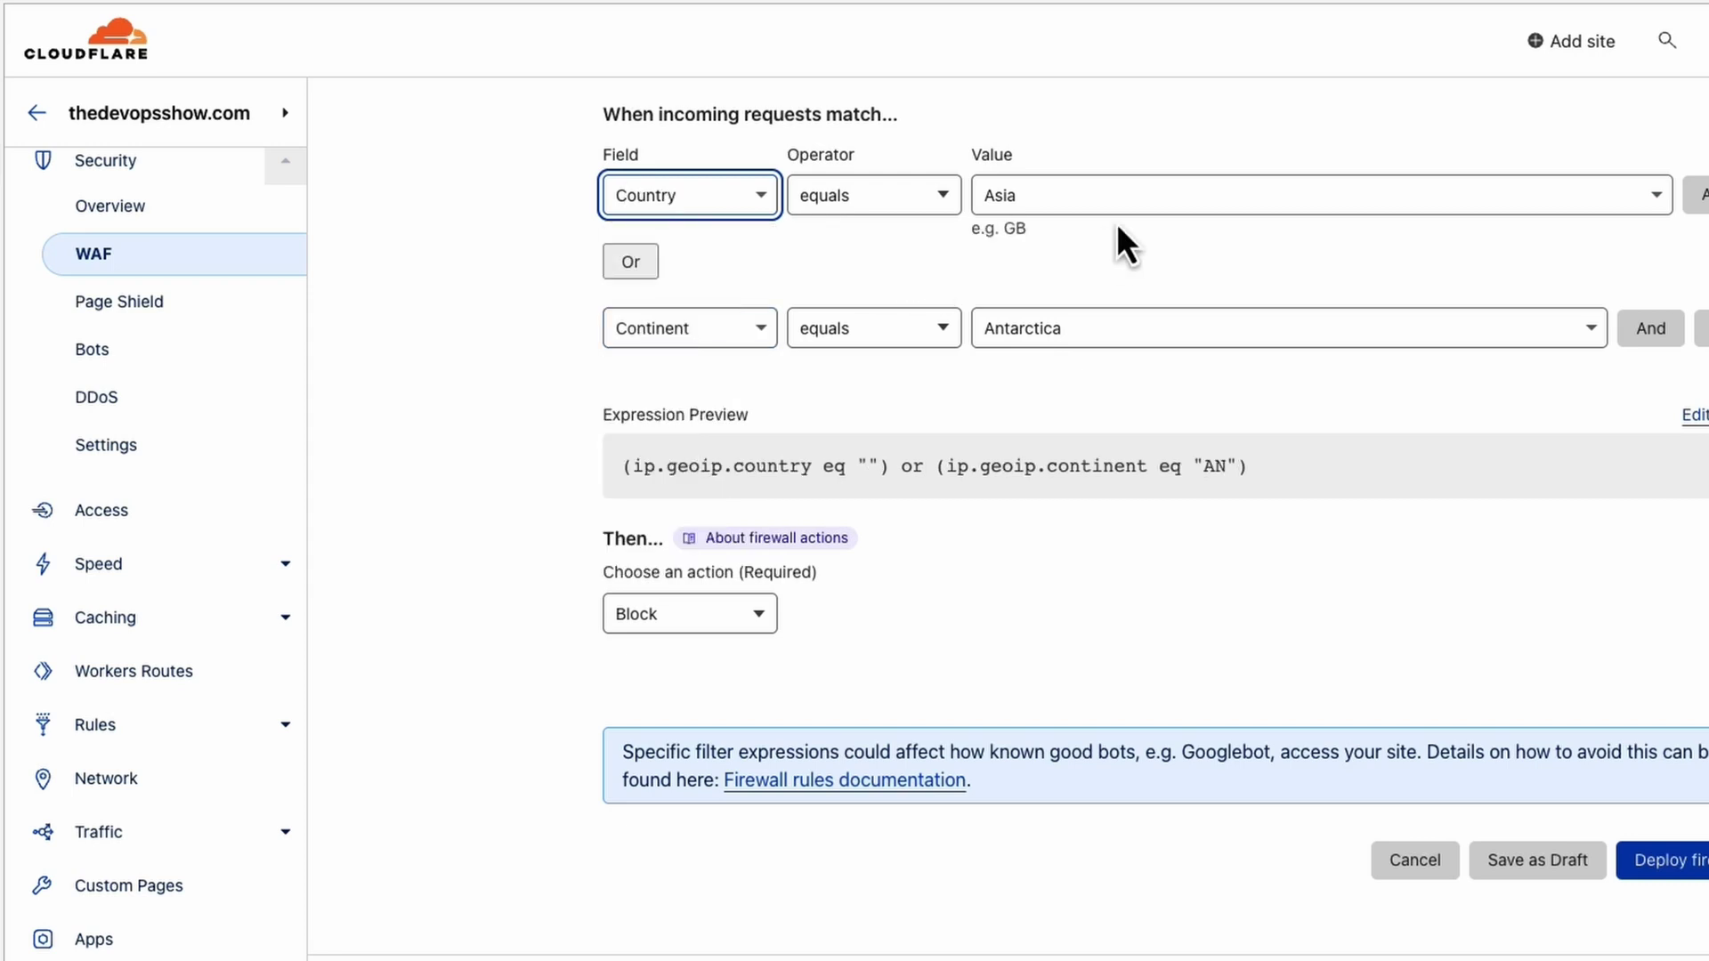
click(1140, 210)
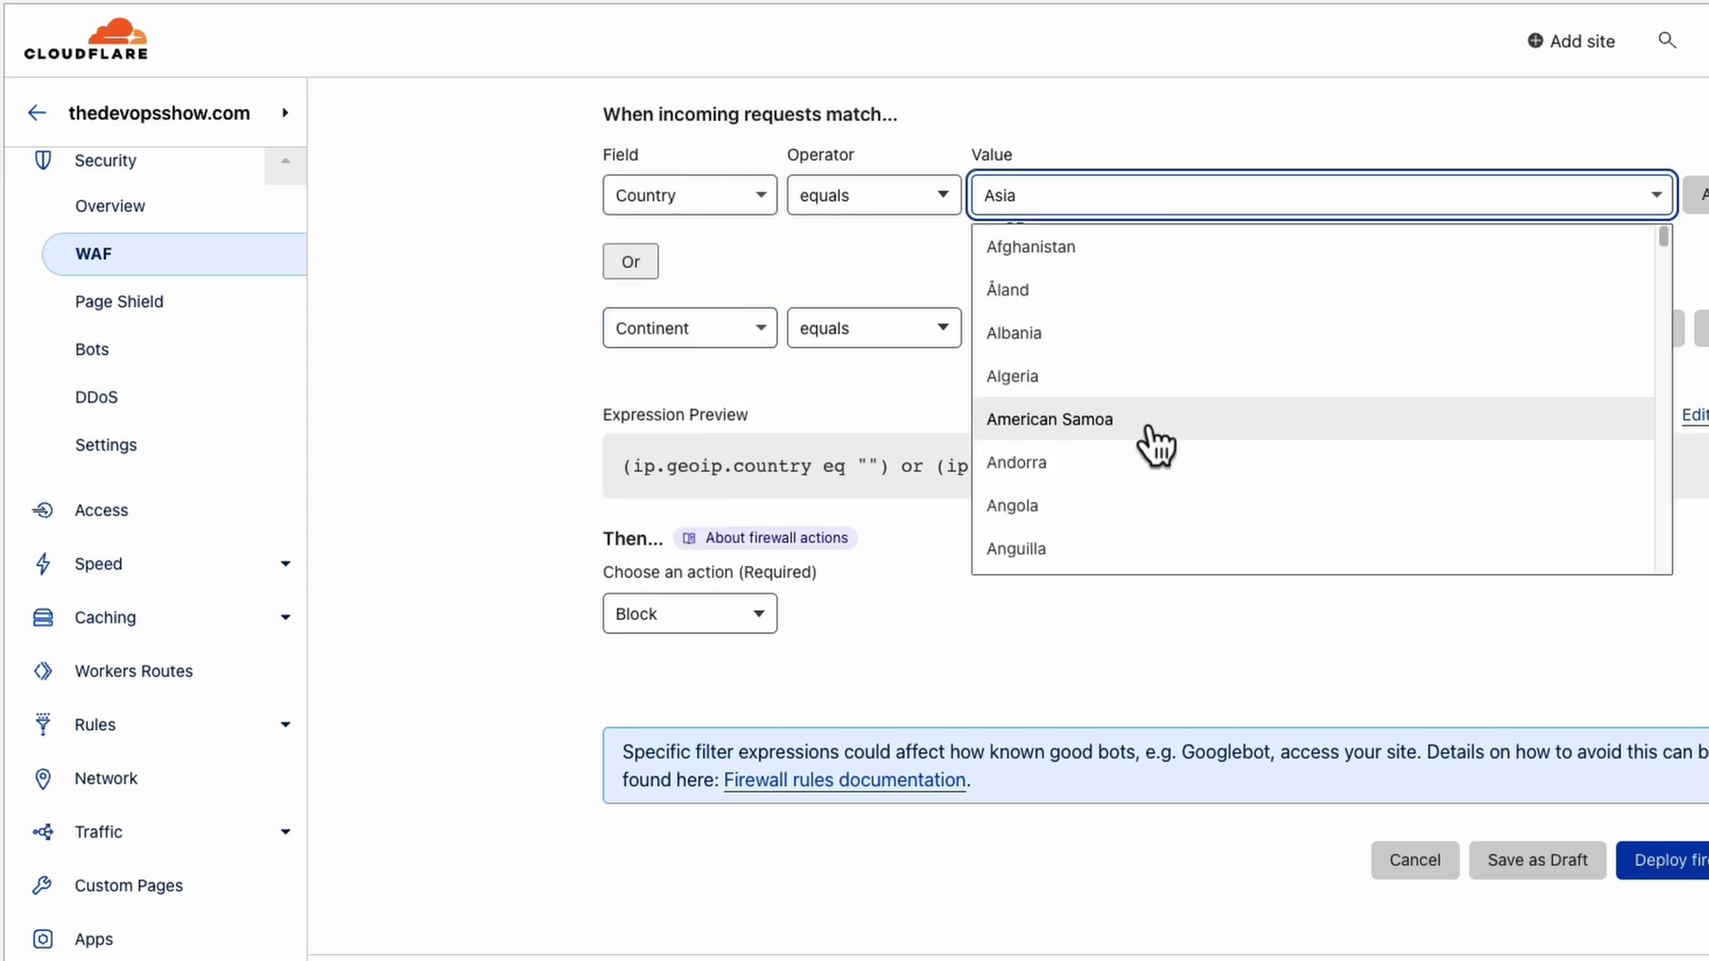
text(russ)
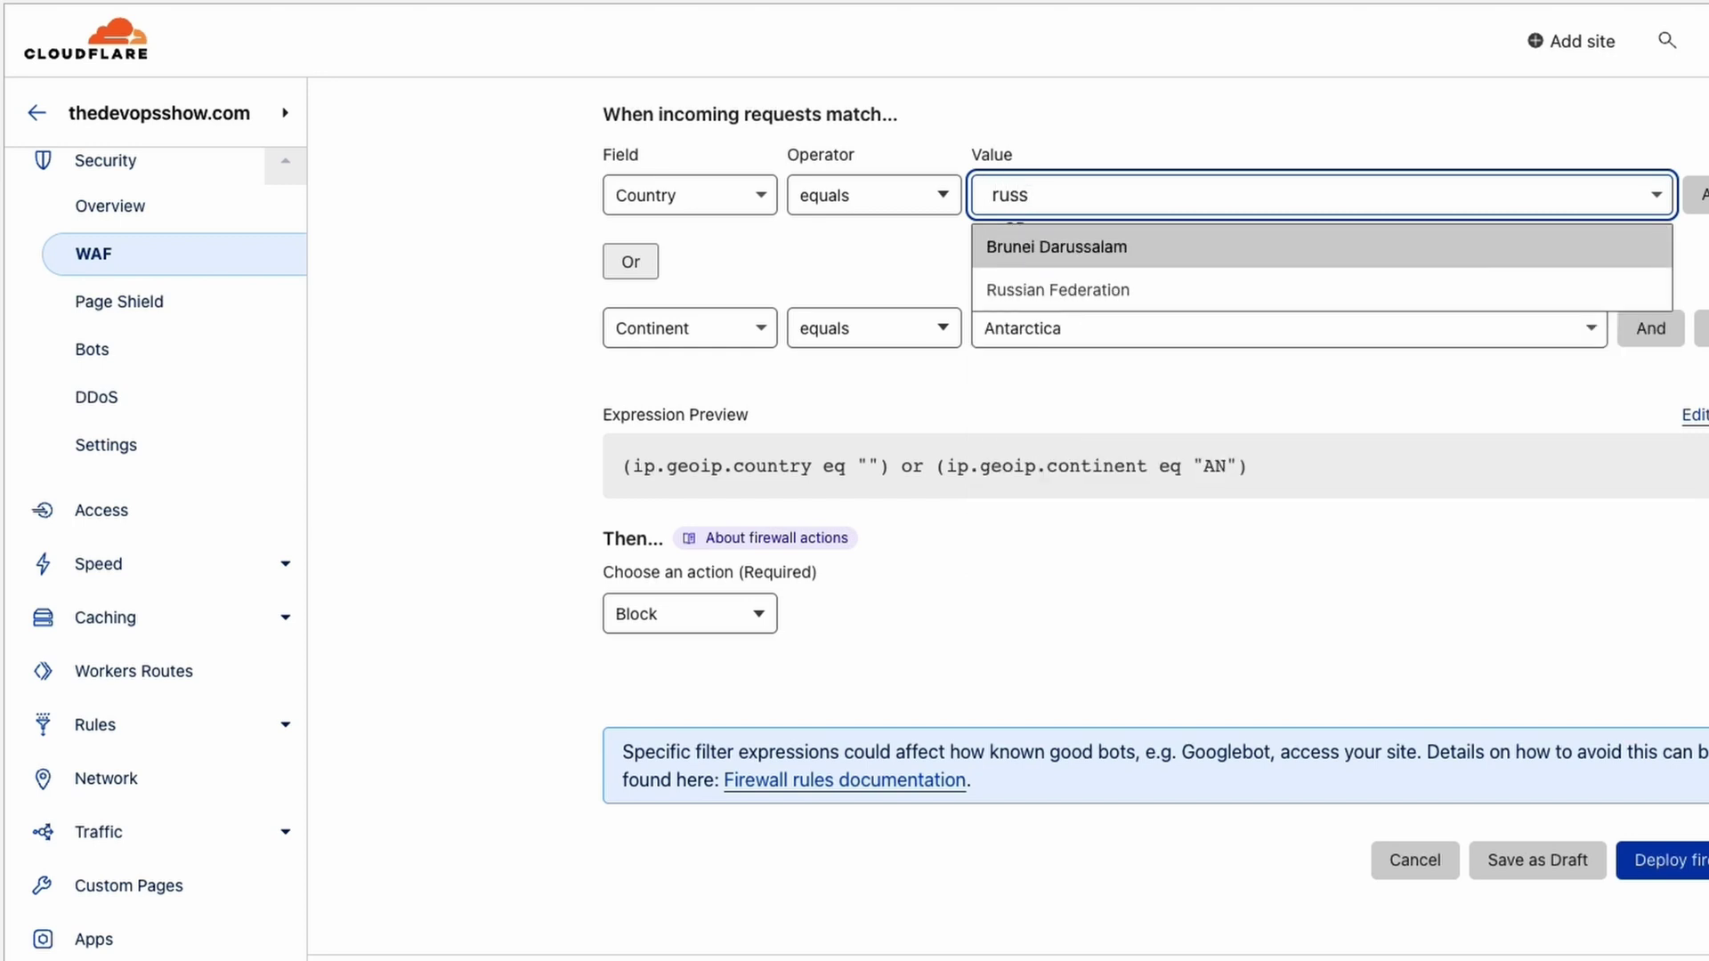
click(1135, 303)
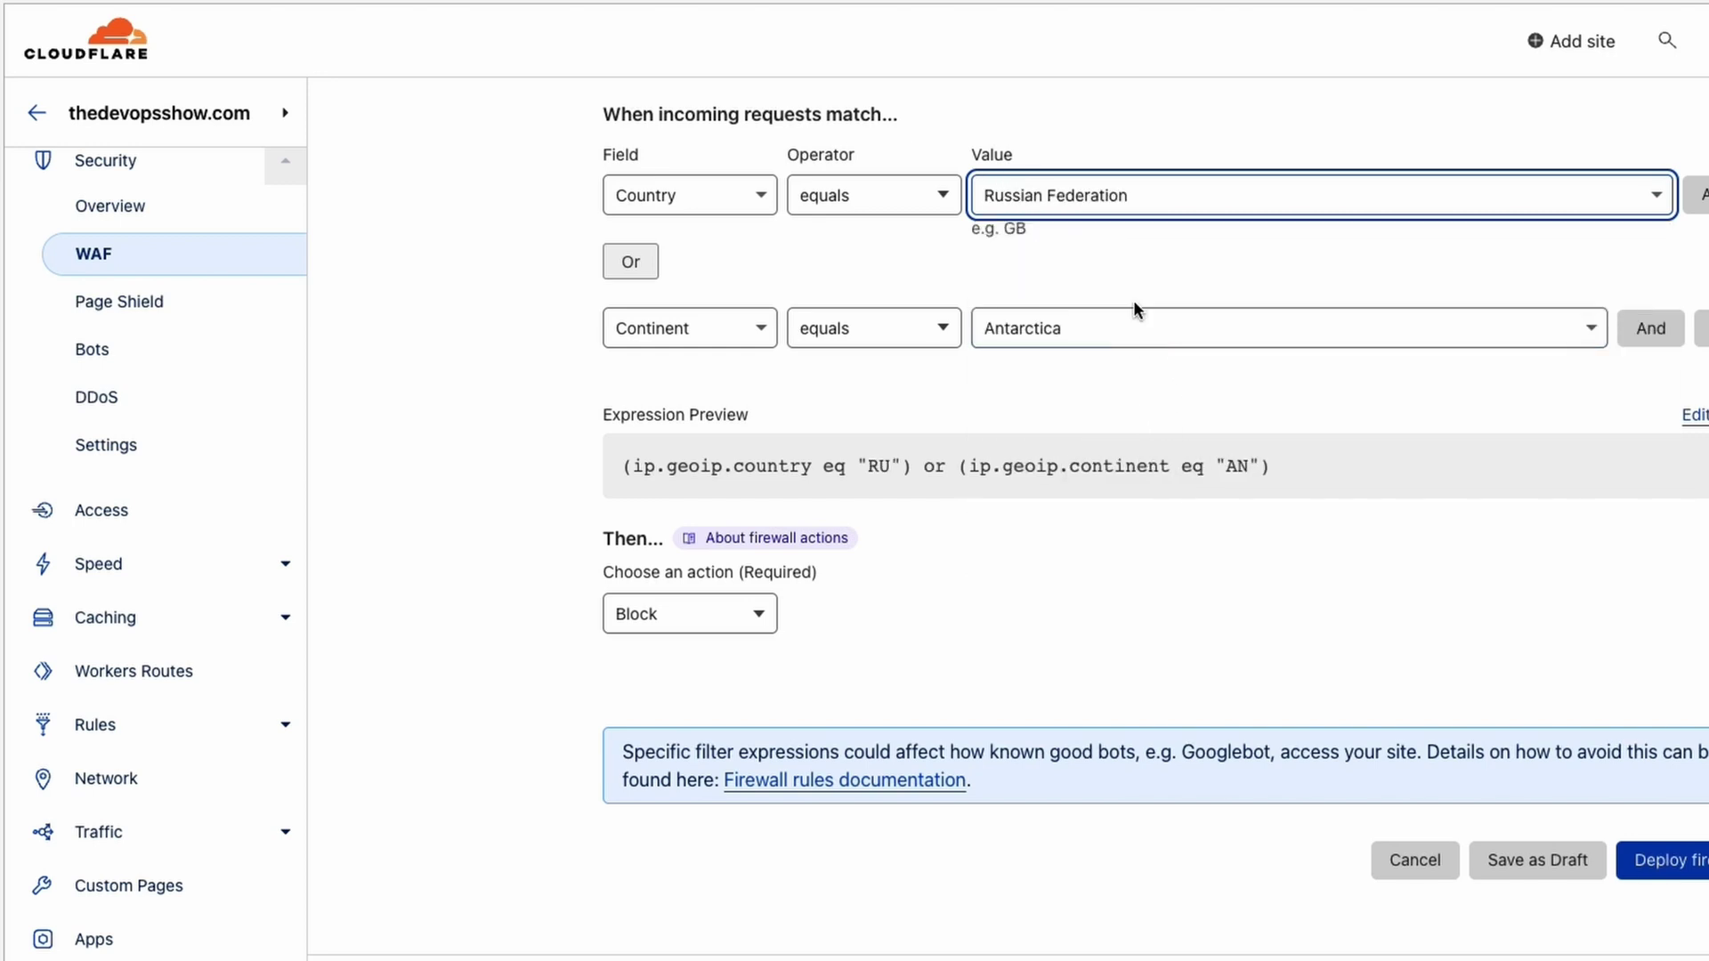
click(1102, 342)
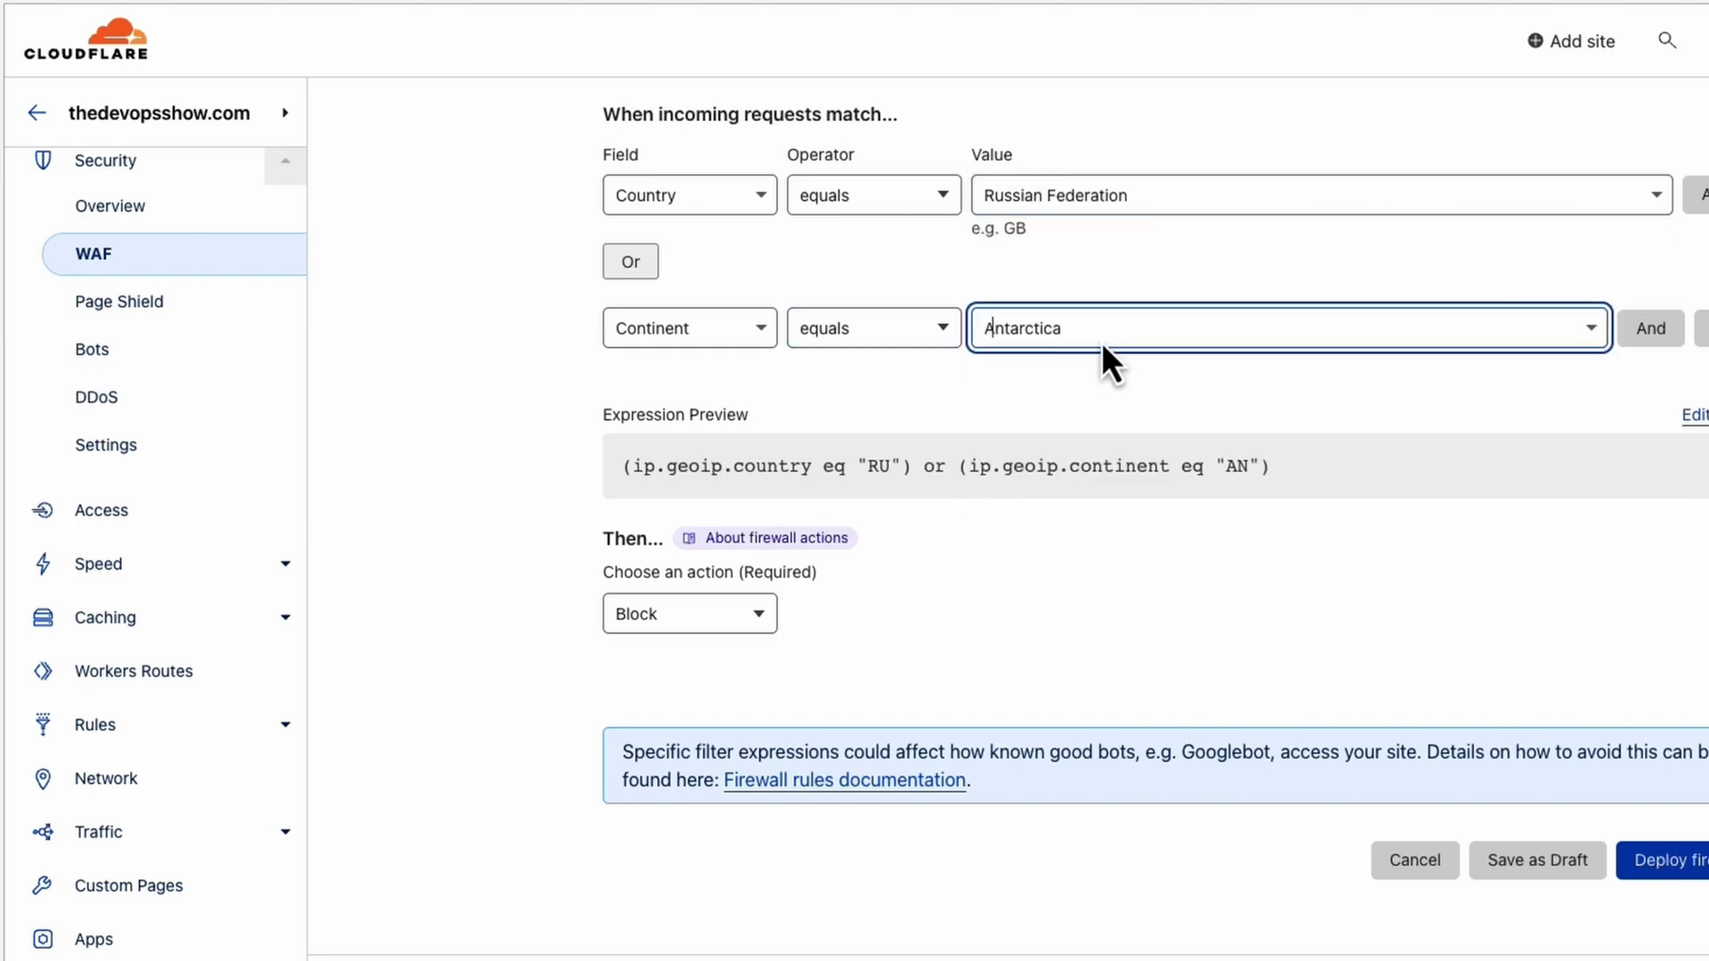
click(674, 330)
click(663, 469)
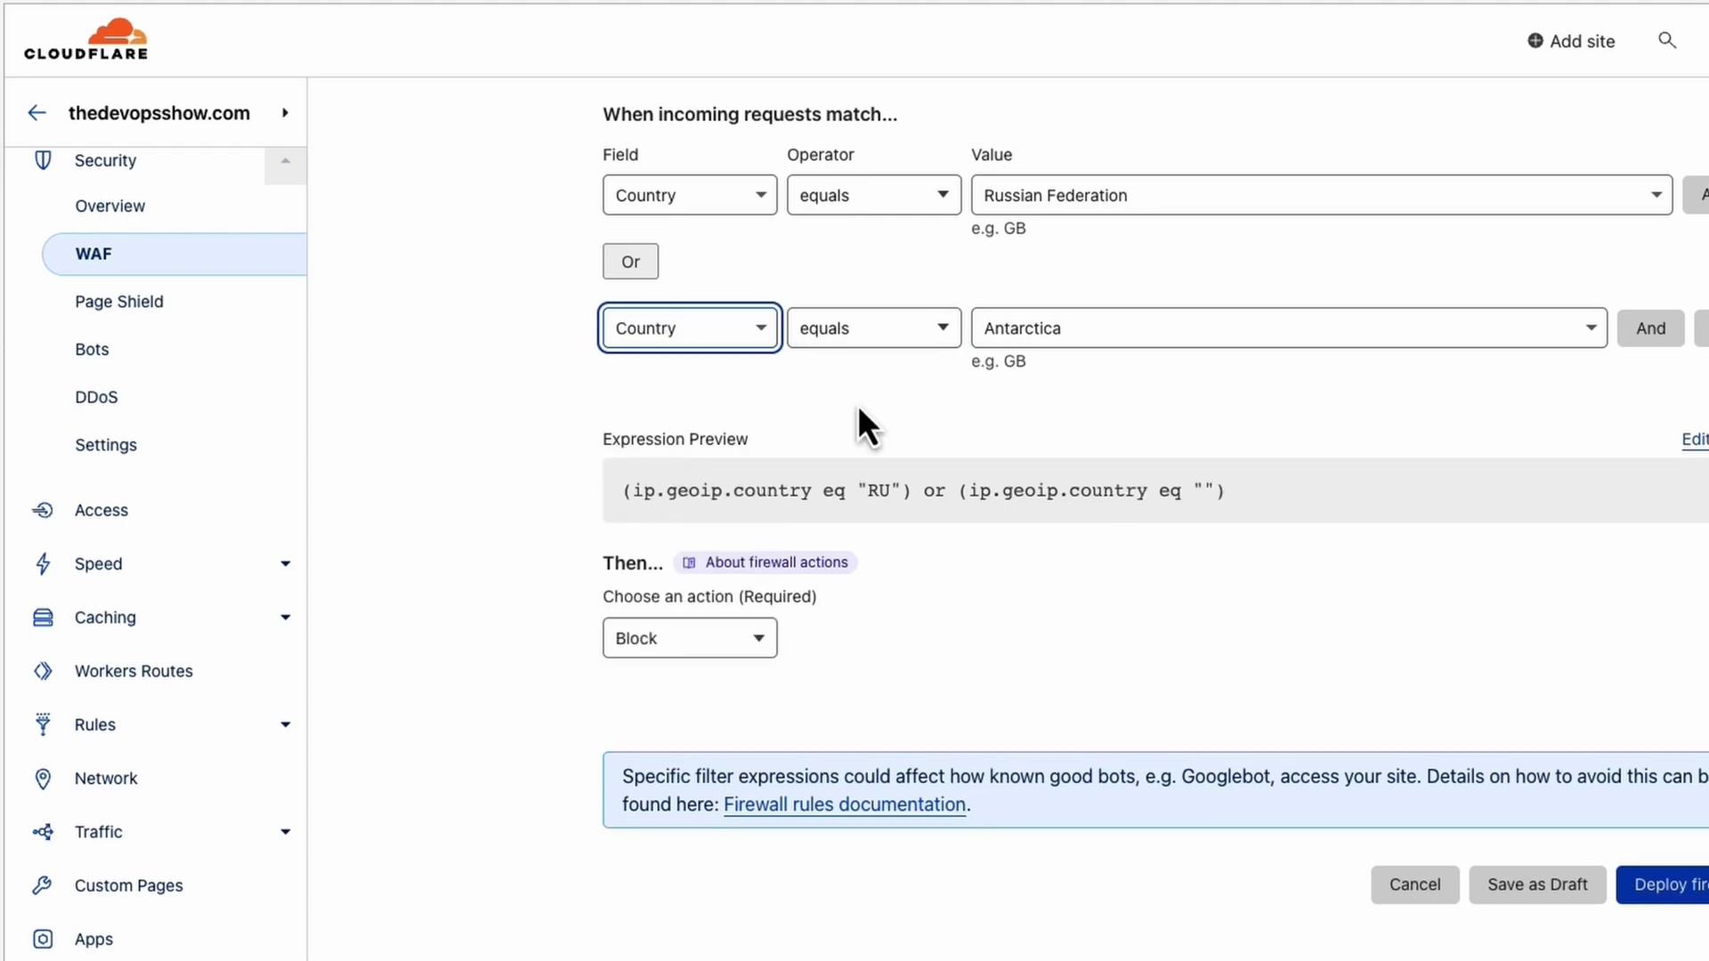
click(1226, 323)
text(china)
click(1214, 380)
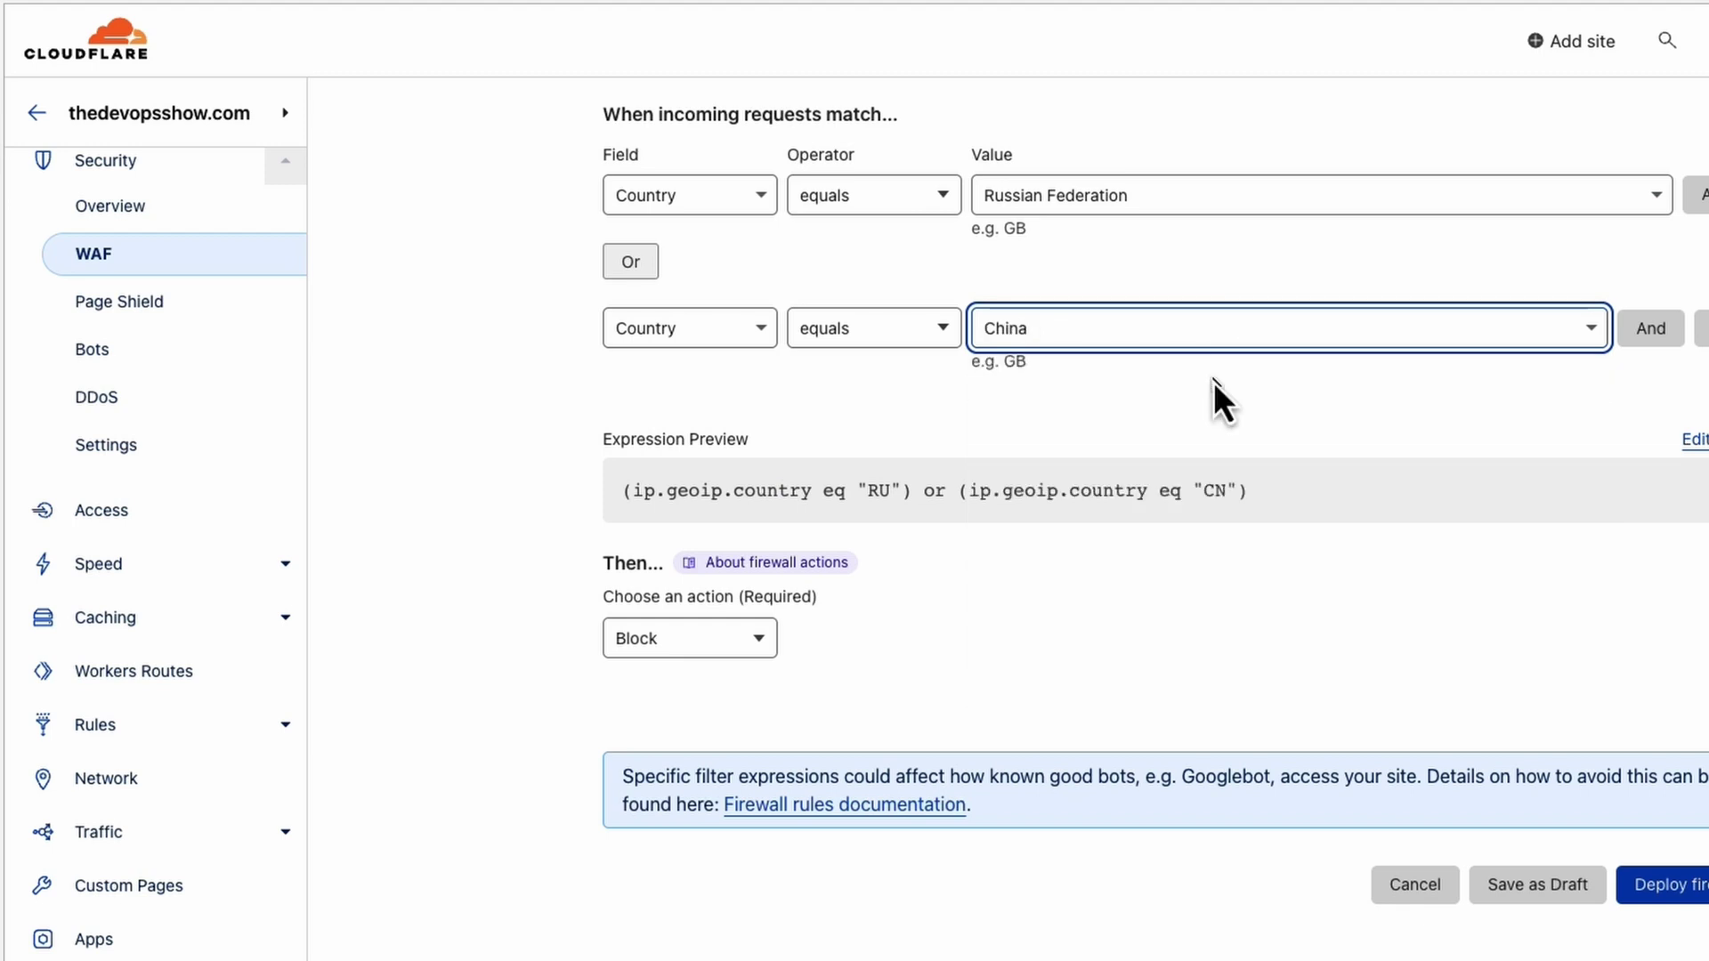
Set the rule's action to JS Challenge and deploy the firewall rule.
click(744, 648)
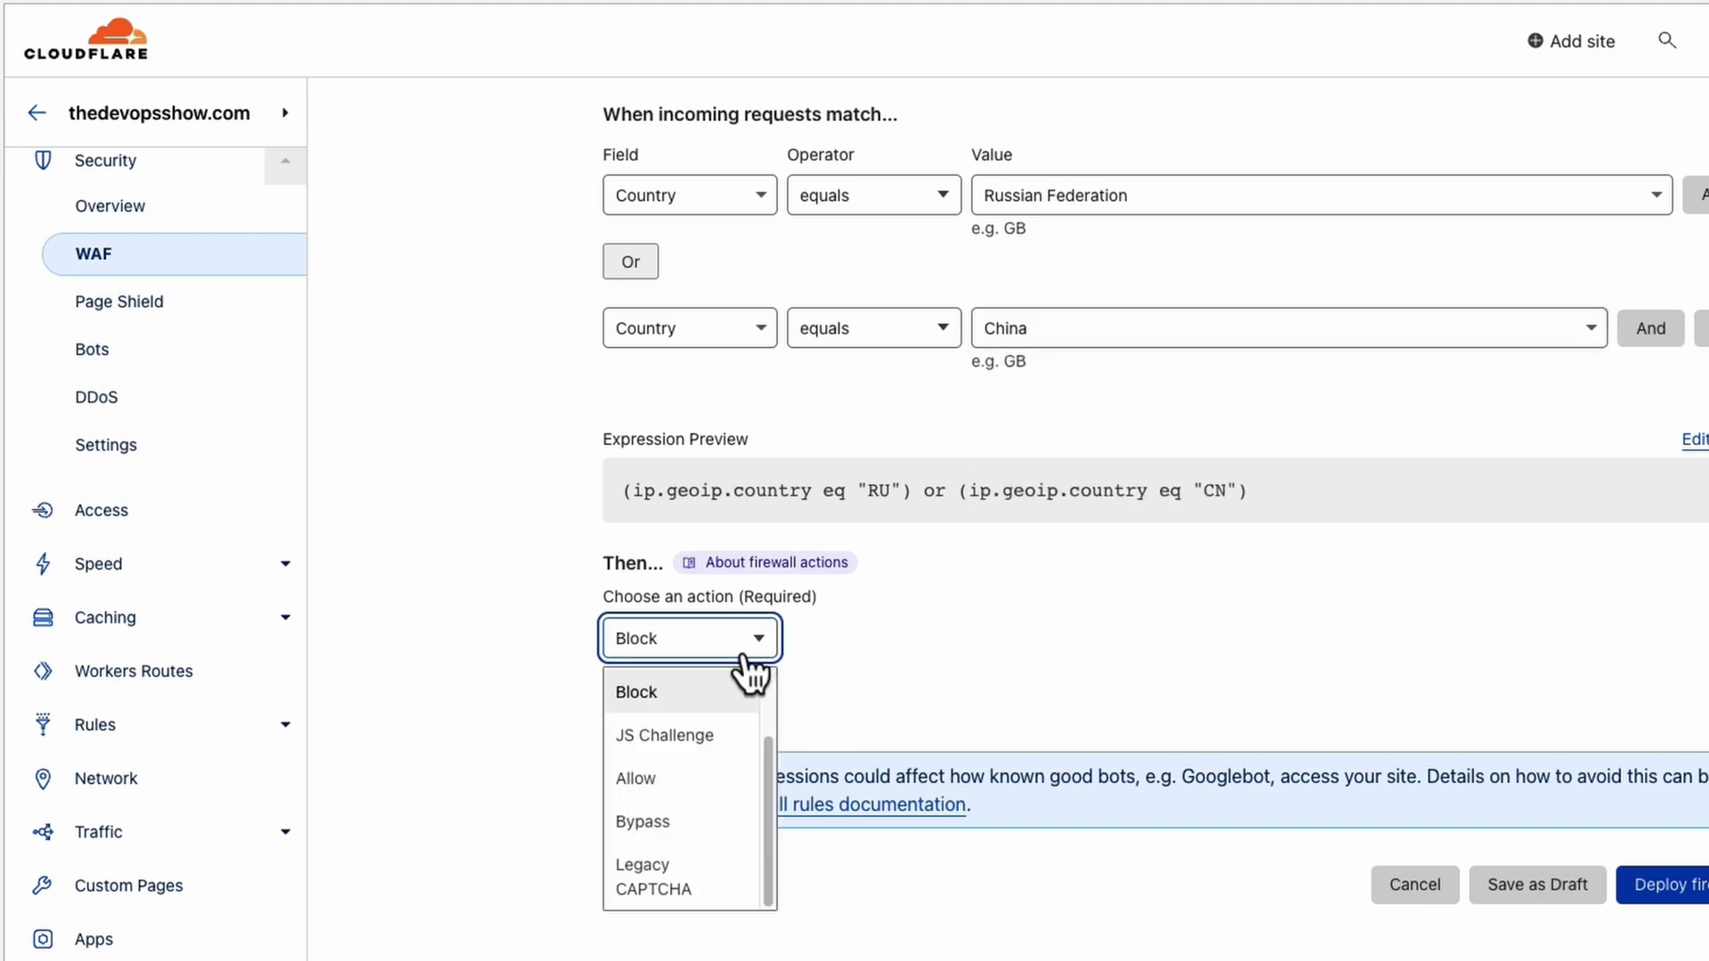
click(700, 732)
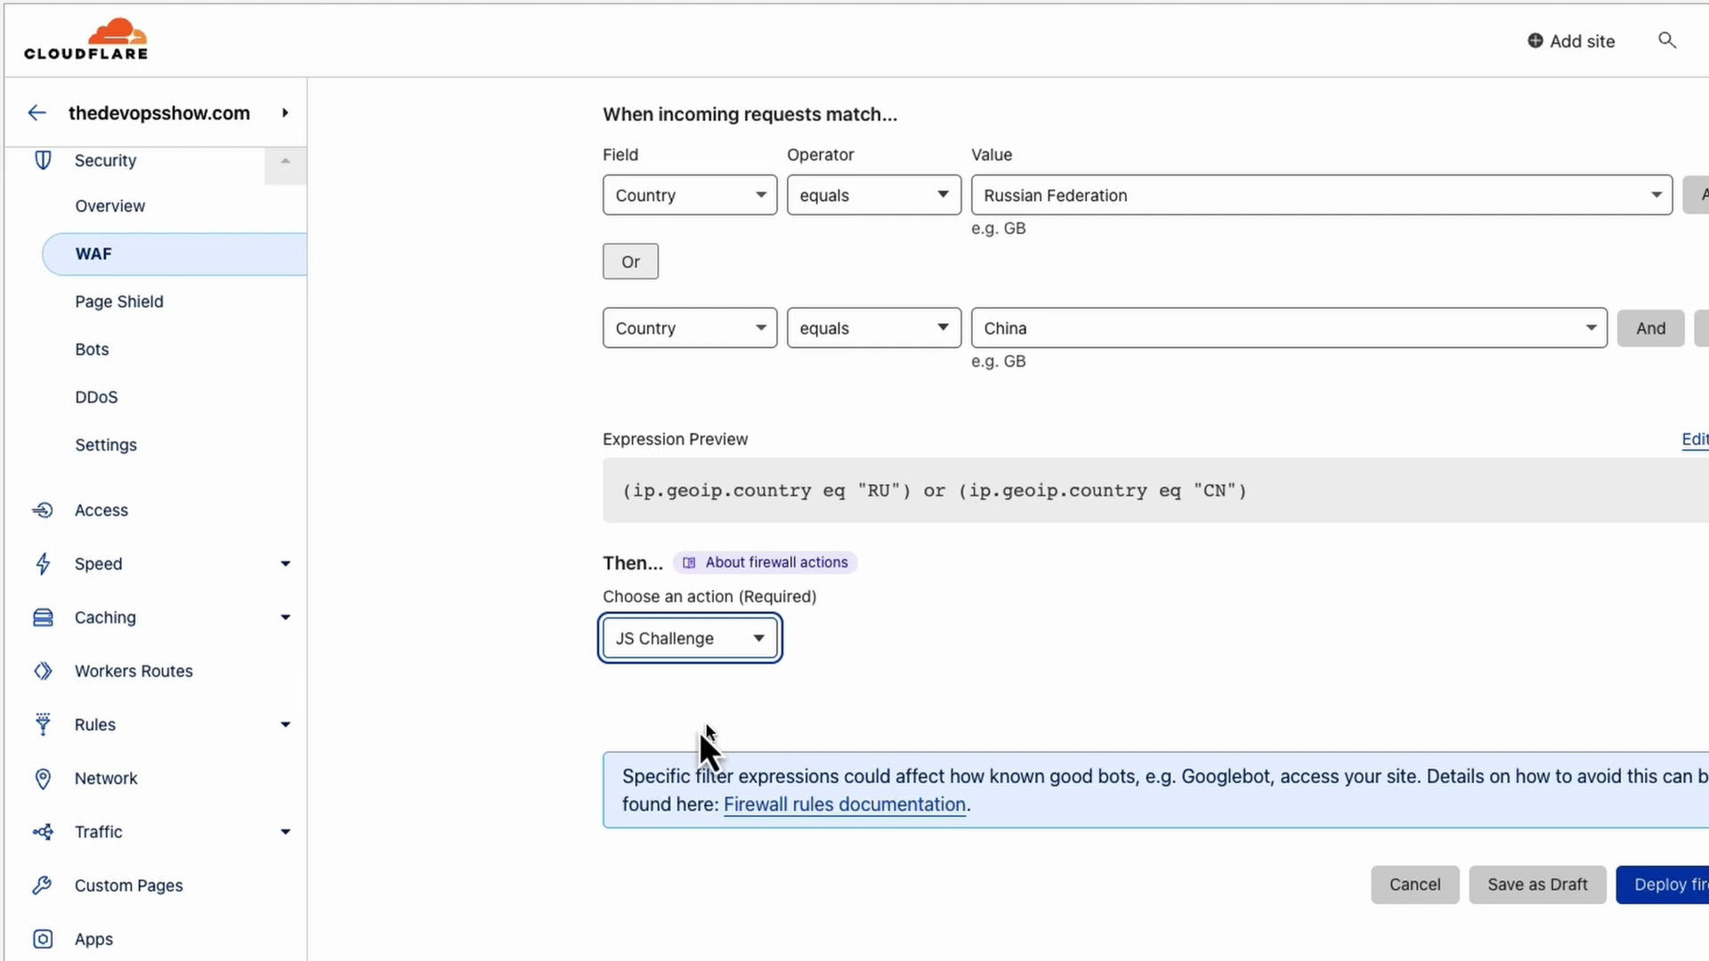
click(1642, 885)
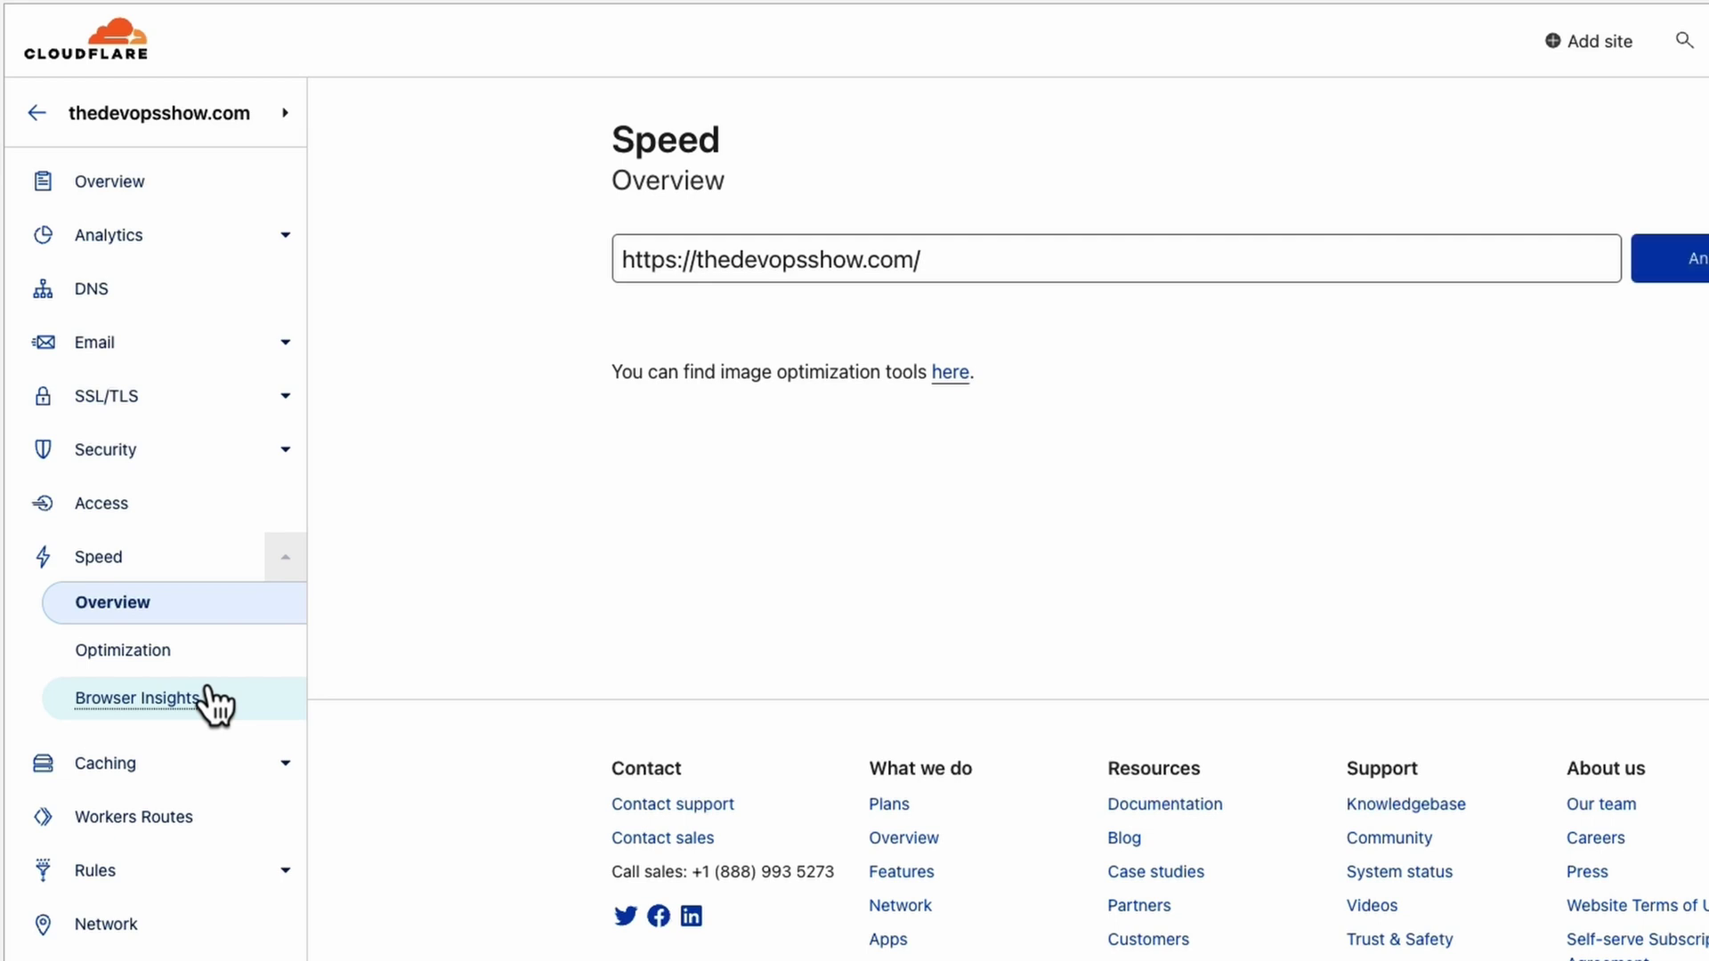
Bring up the Speed Optimization page showing Argo, Image Resizing and Polish options.
click(161, 654)
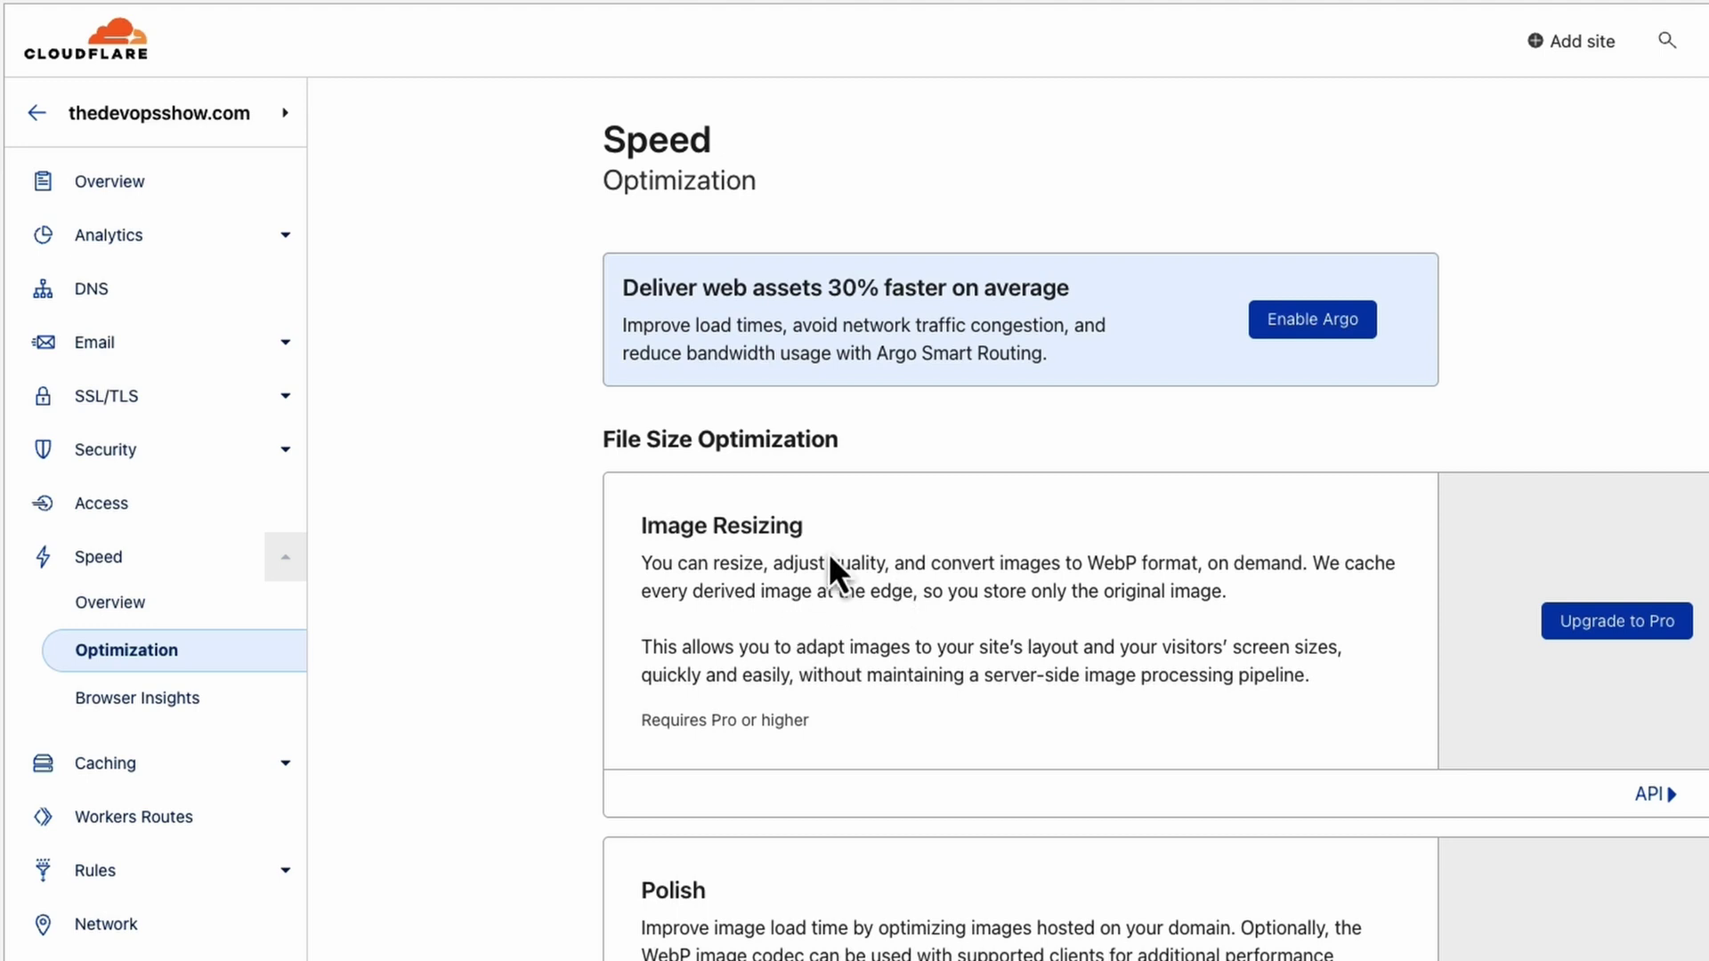
scroll(829, 553, down, 5)
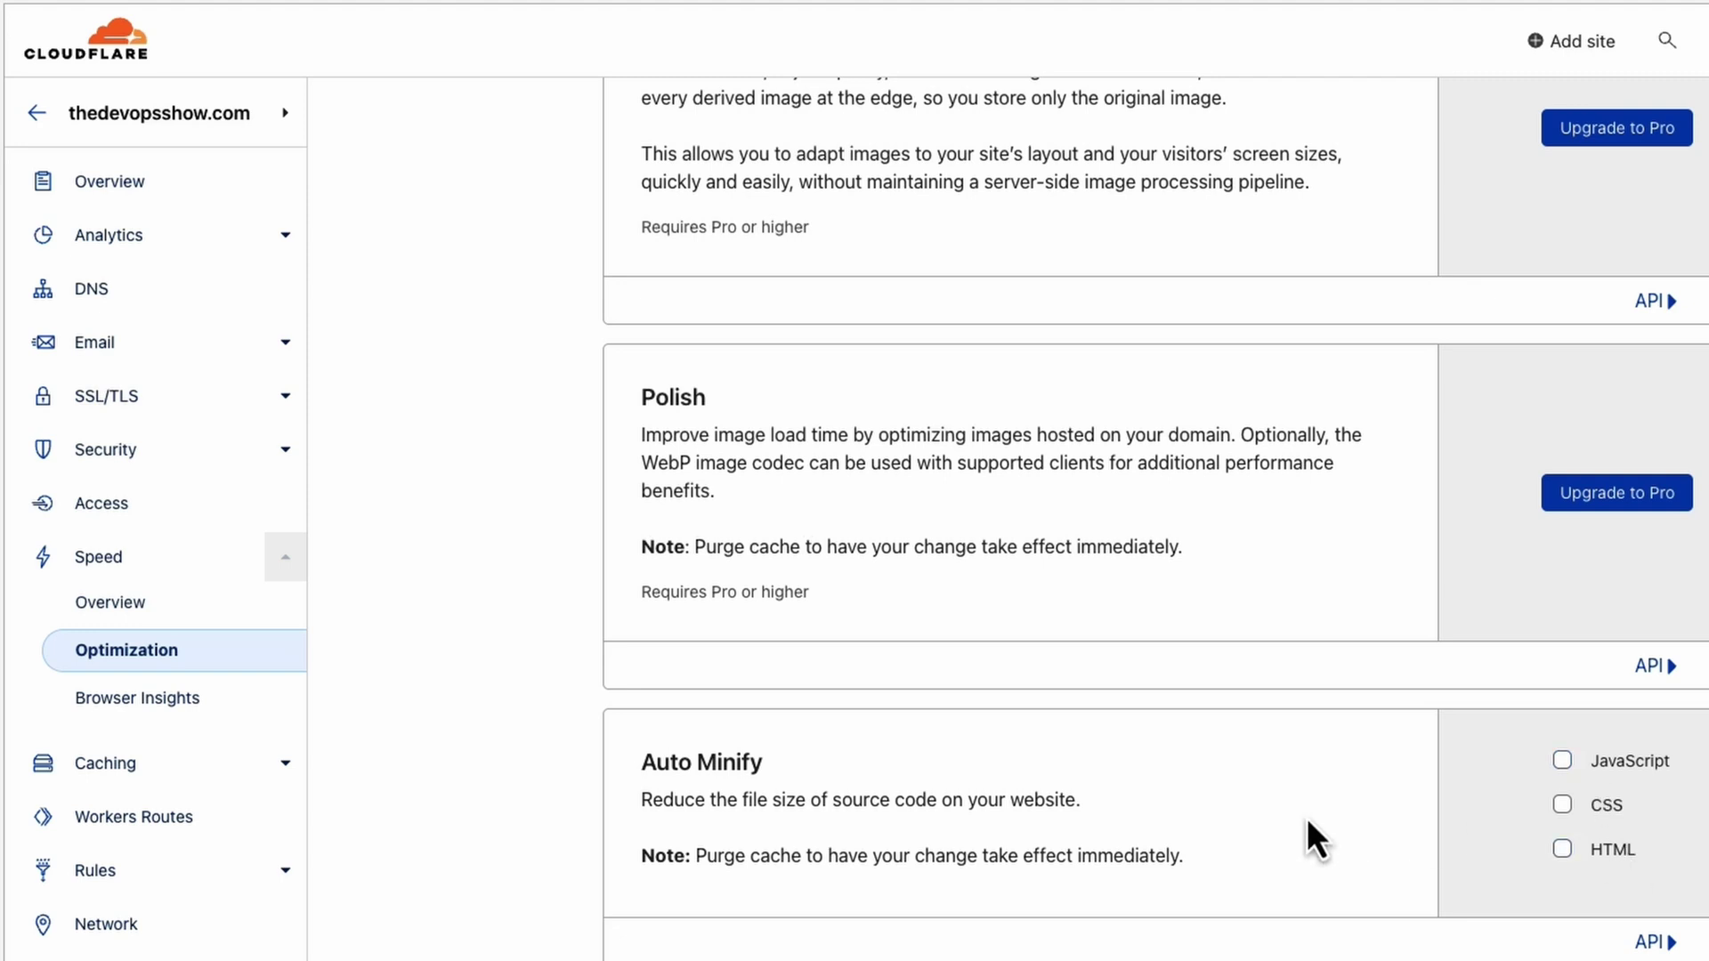
scroll(1226, 835, down, 5)
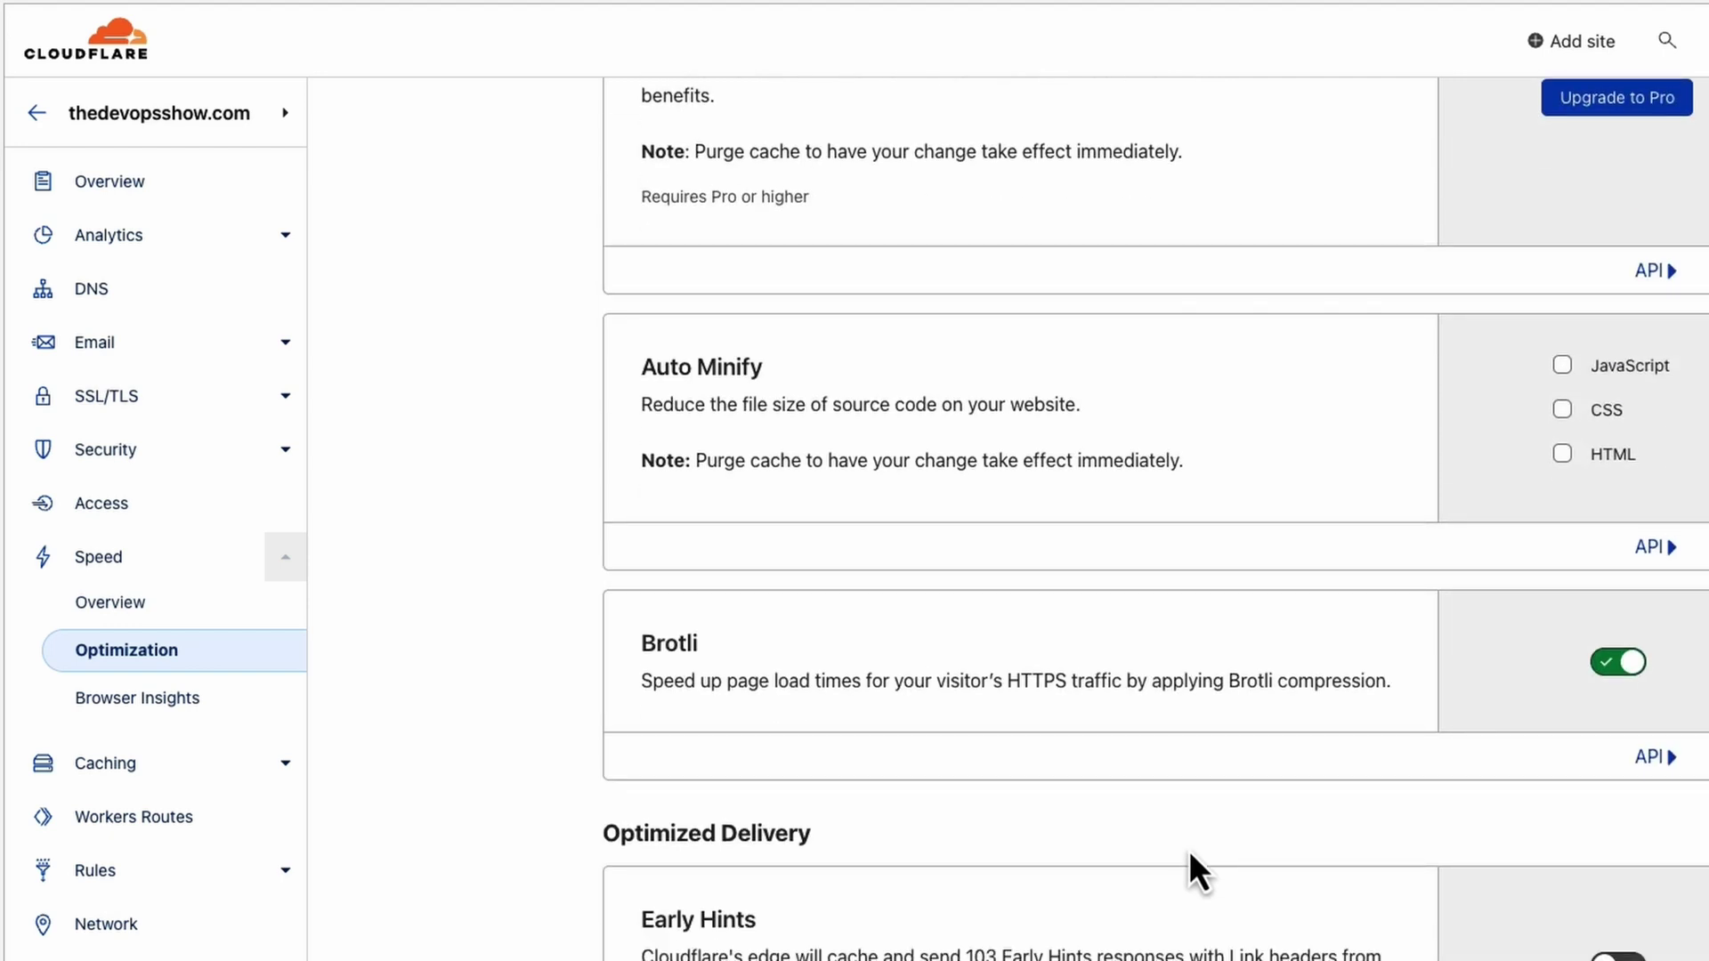
scroll(1189, 851, down, 7)
scroll(898, 757, down, 2)
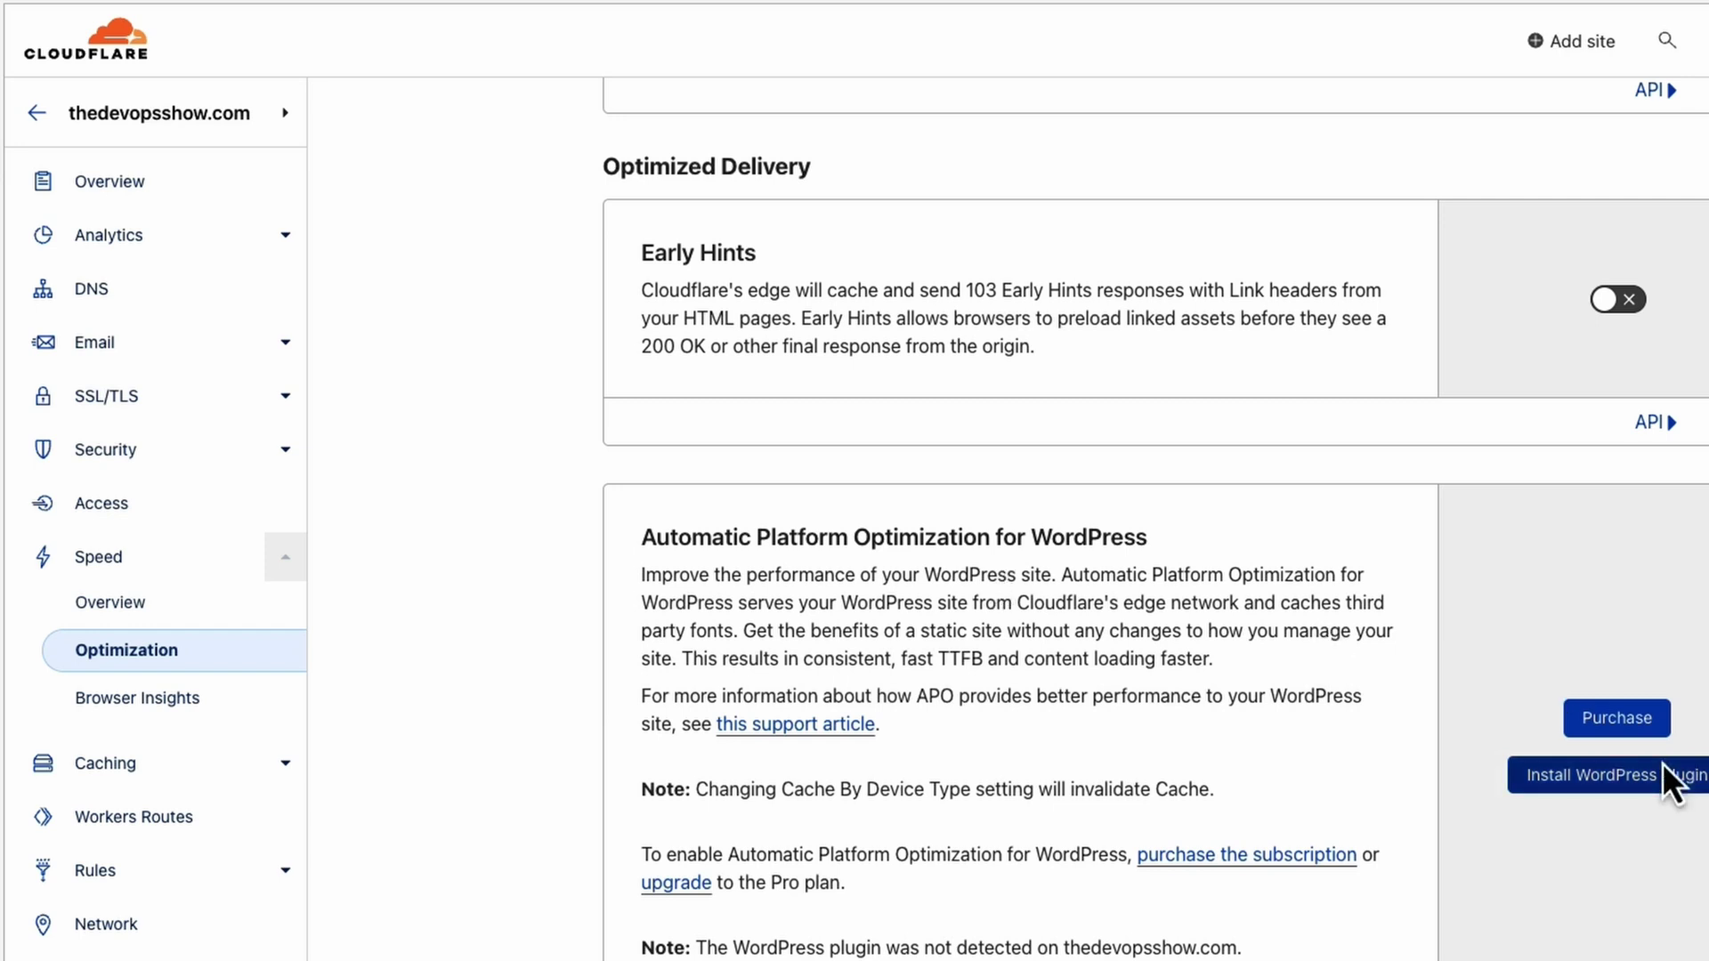
scroll(1007, 795, down, 5)
scroll(1010, 799, down, 1)
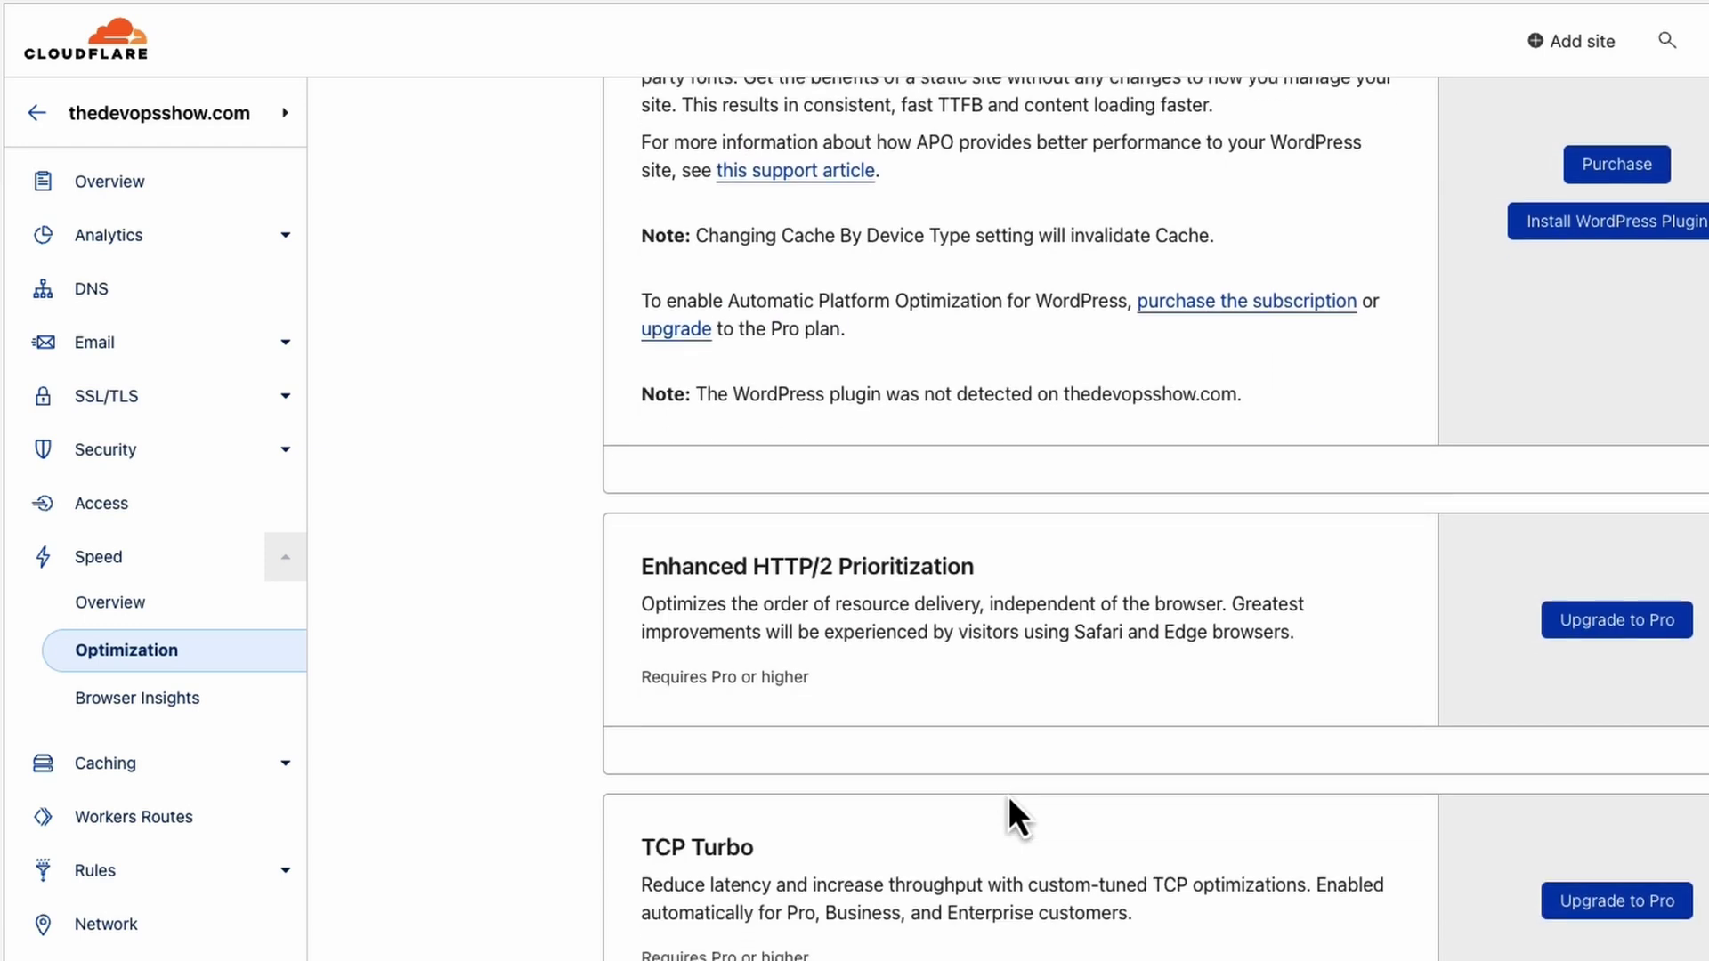
scroll(1010, 800, down, 7)
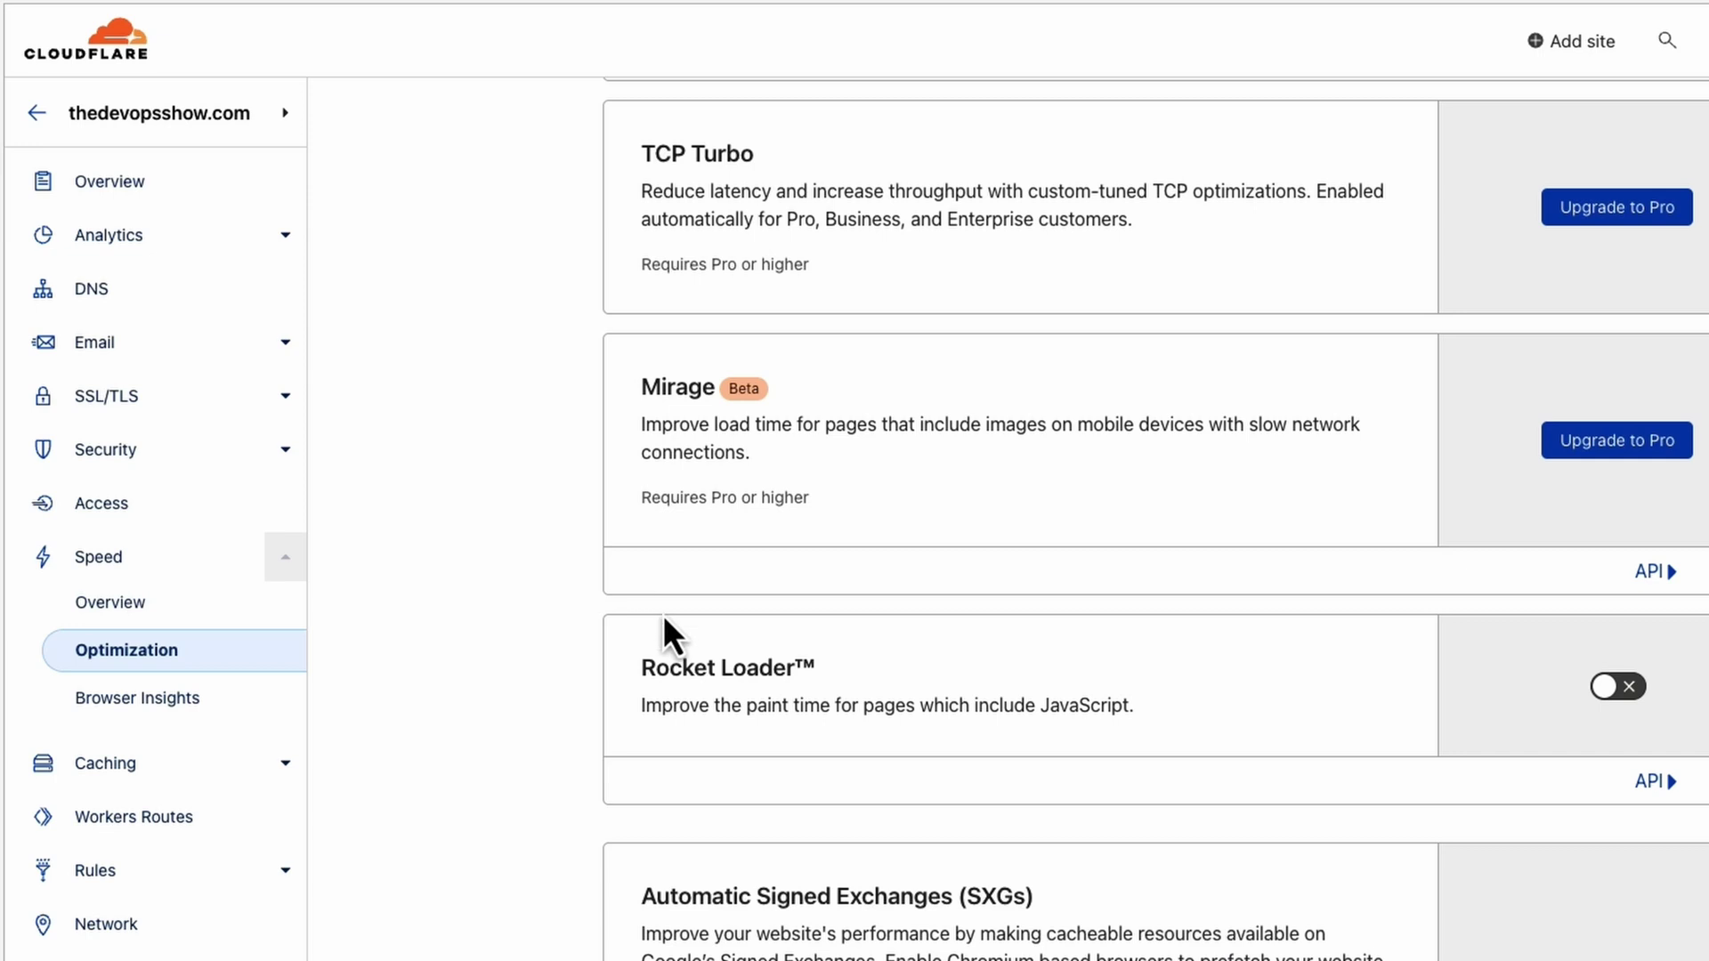
Turn on Rocket Loader in Speed Optimization for thedevopsshow.com.
drag(643, 647, 1180, 721)
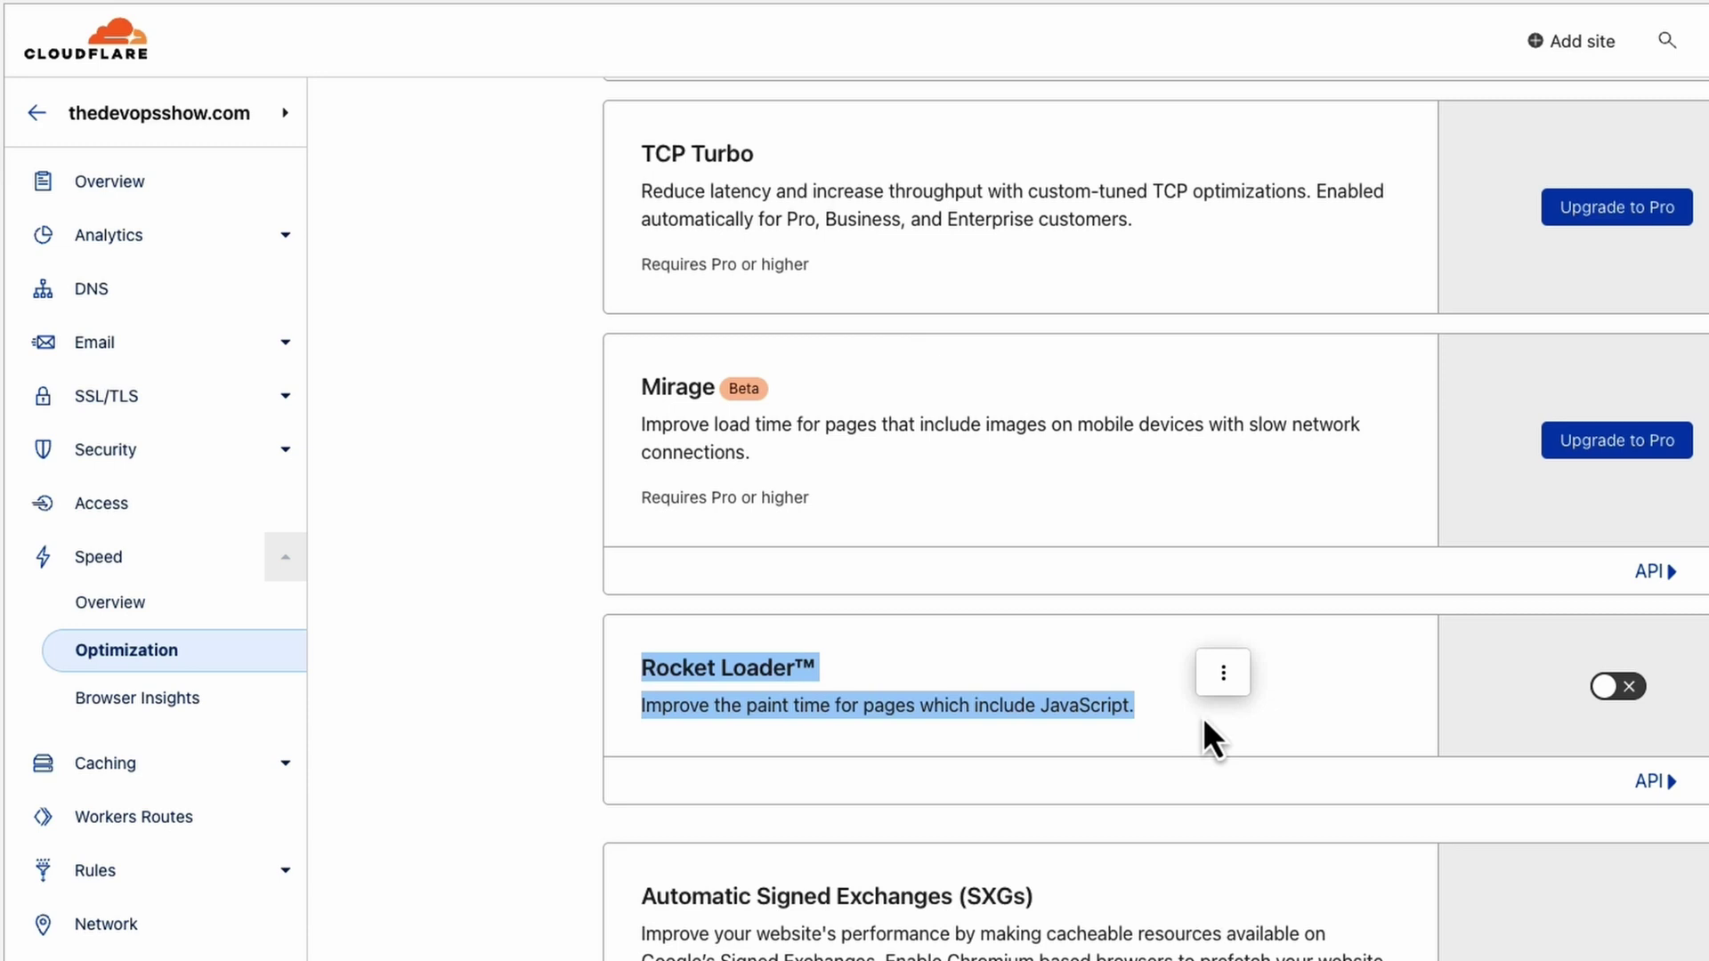
click(1599, 696)
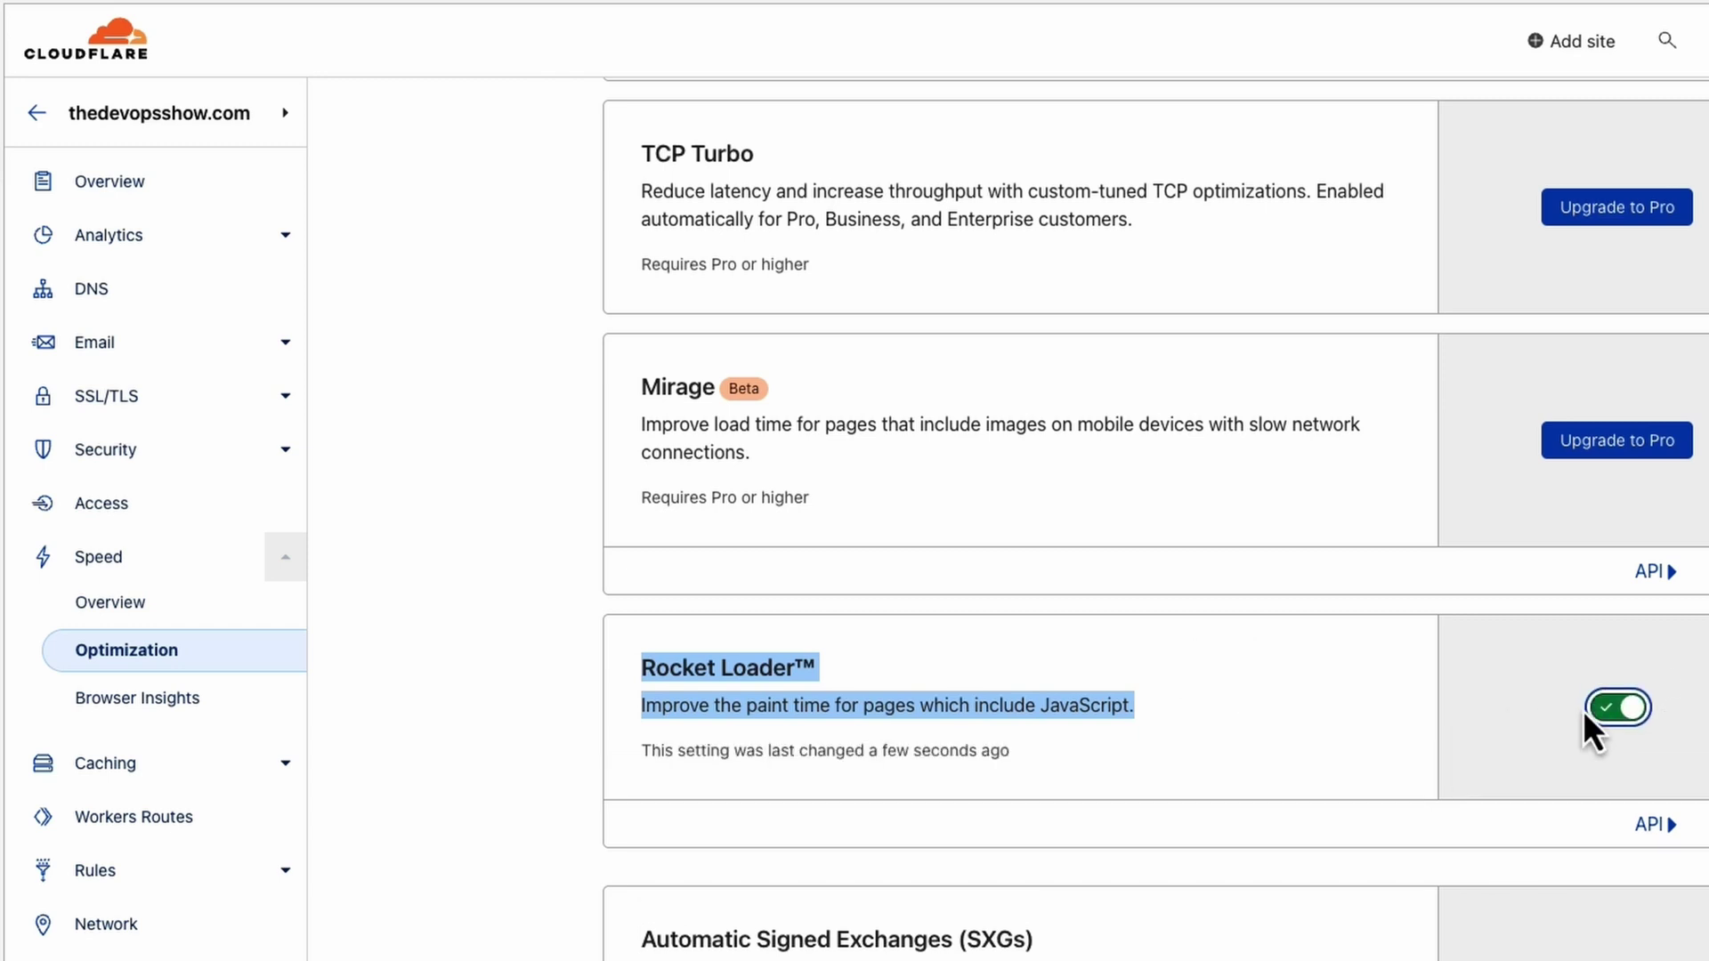